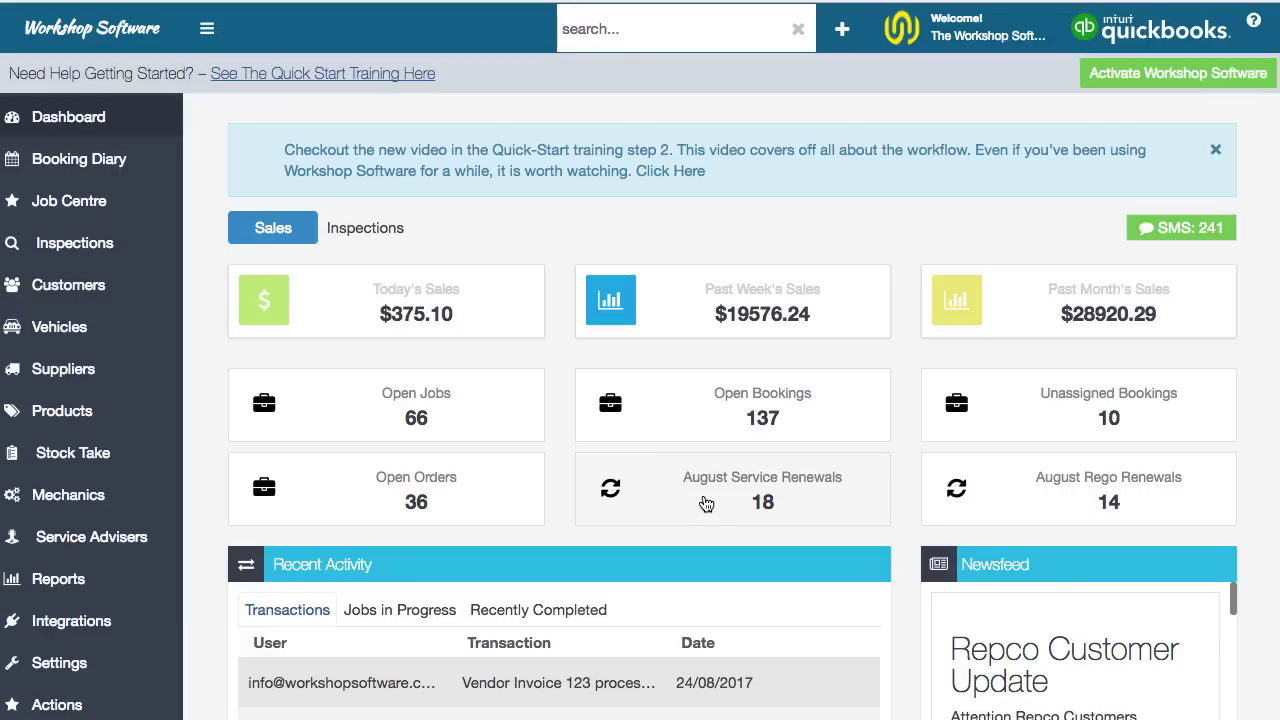
- Show the recently completed jobs on the dashboard and review the report options of the Analysis sales chart
scroll(700, 430, "down", 3)
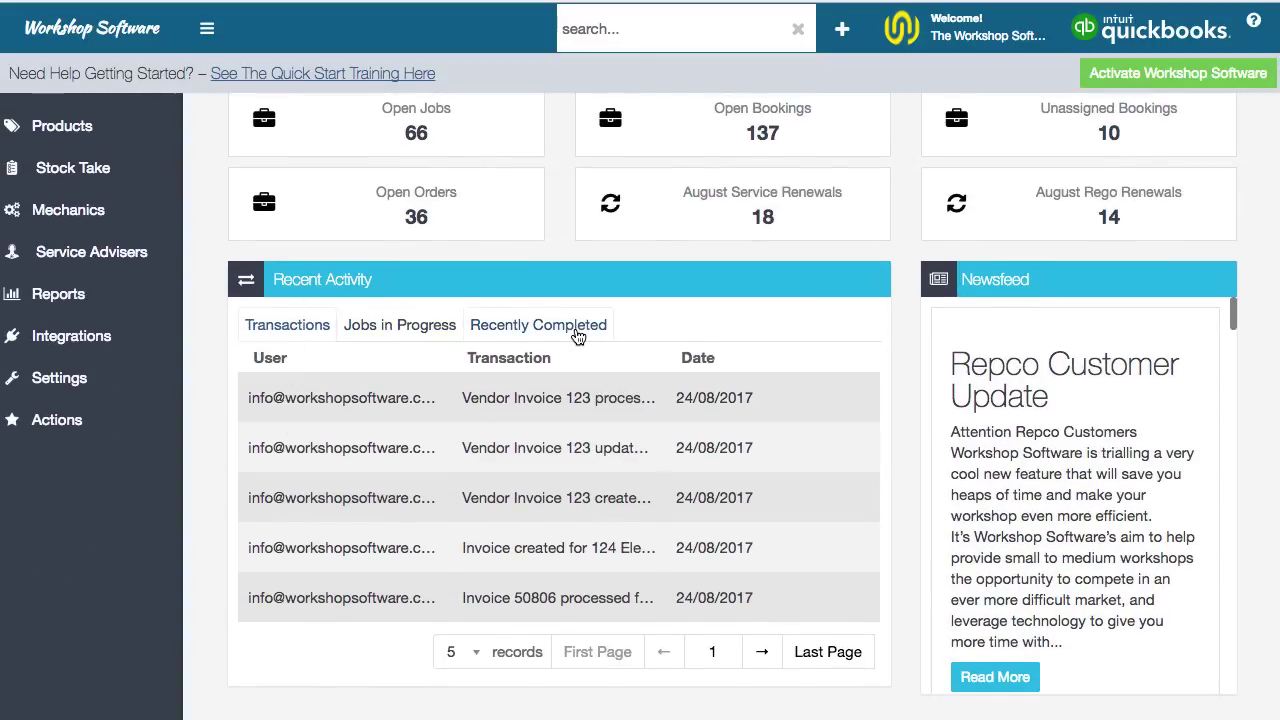
left_click(577, 330)
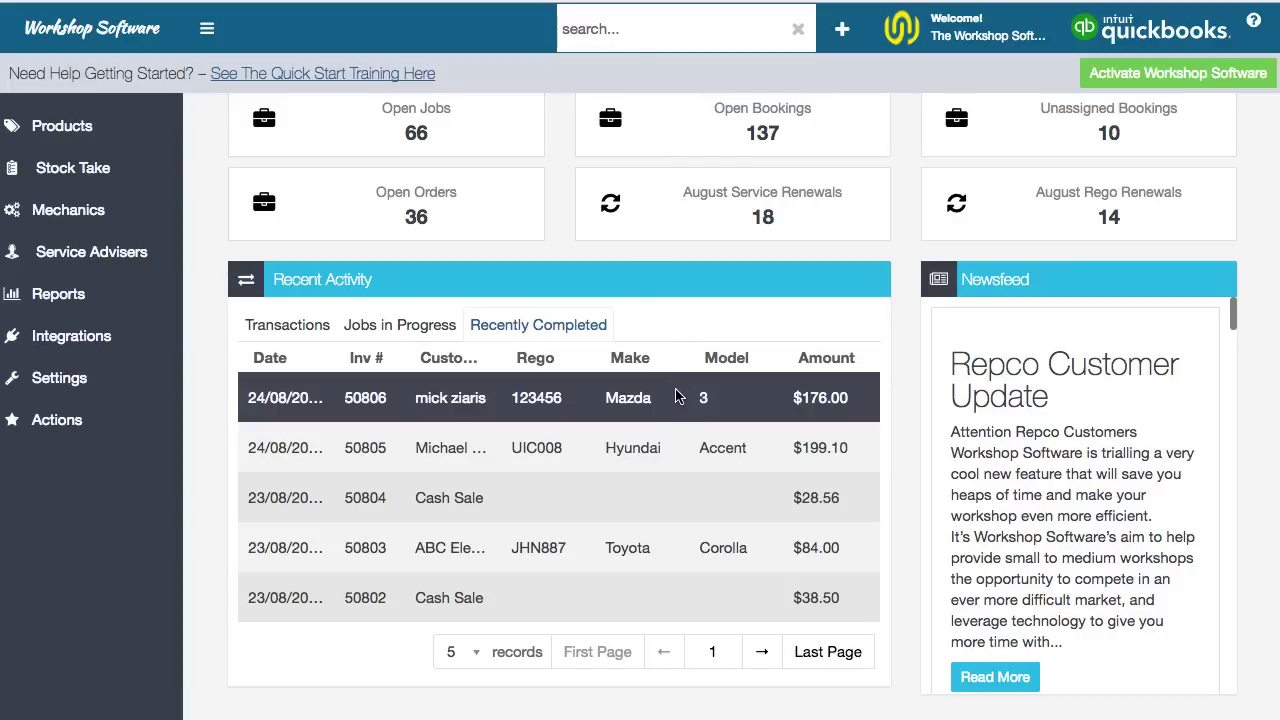
scroll(675, 396, "down", 5)
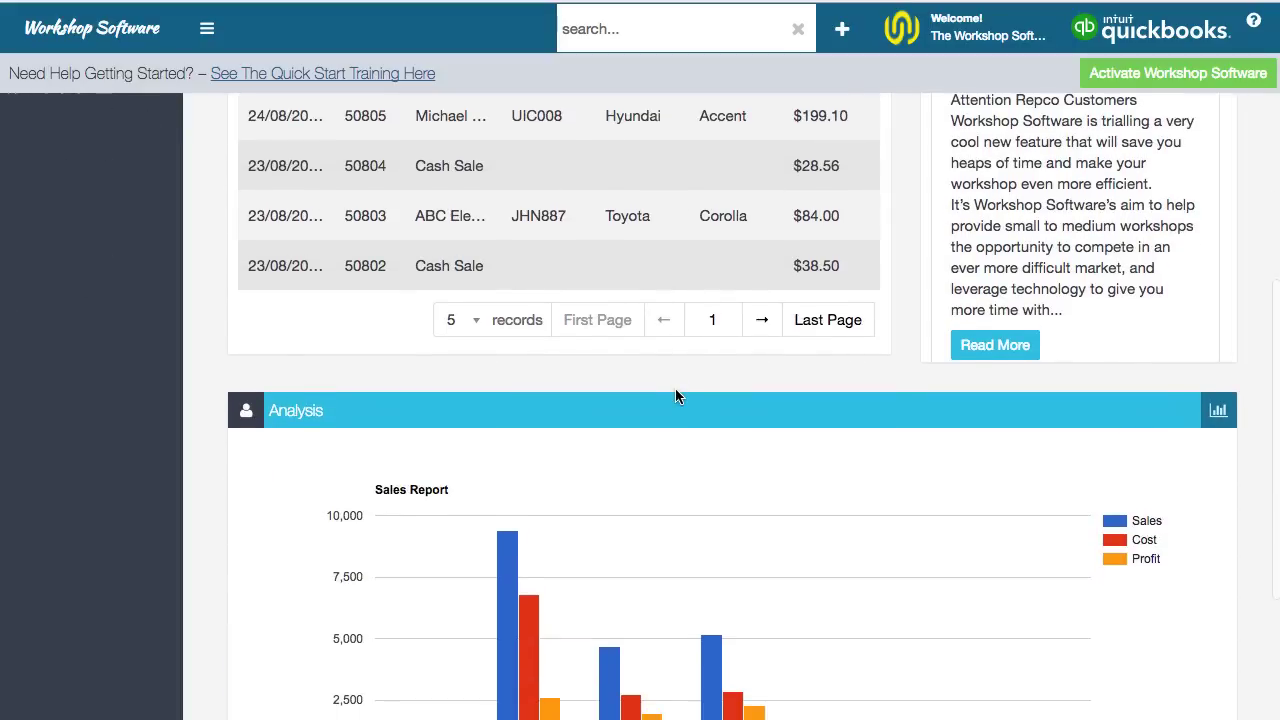
scroll(675, 396, "down", 2)
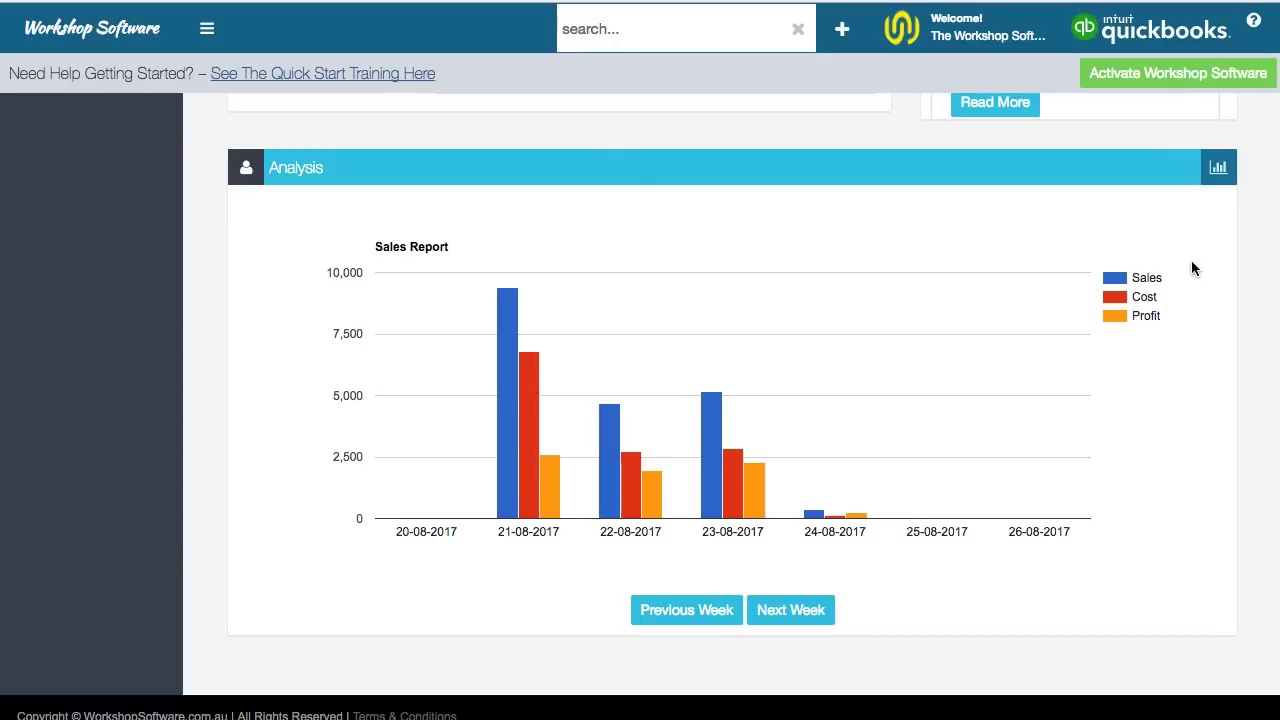
left_click(1218, 167)
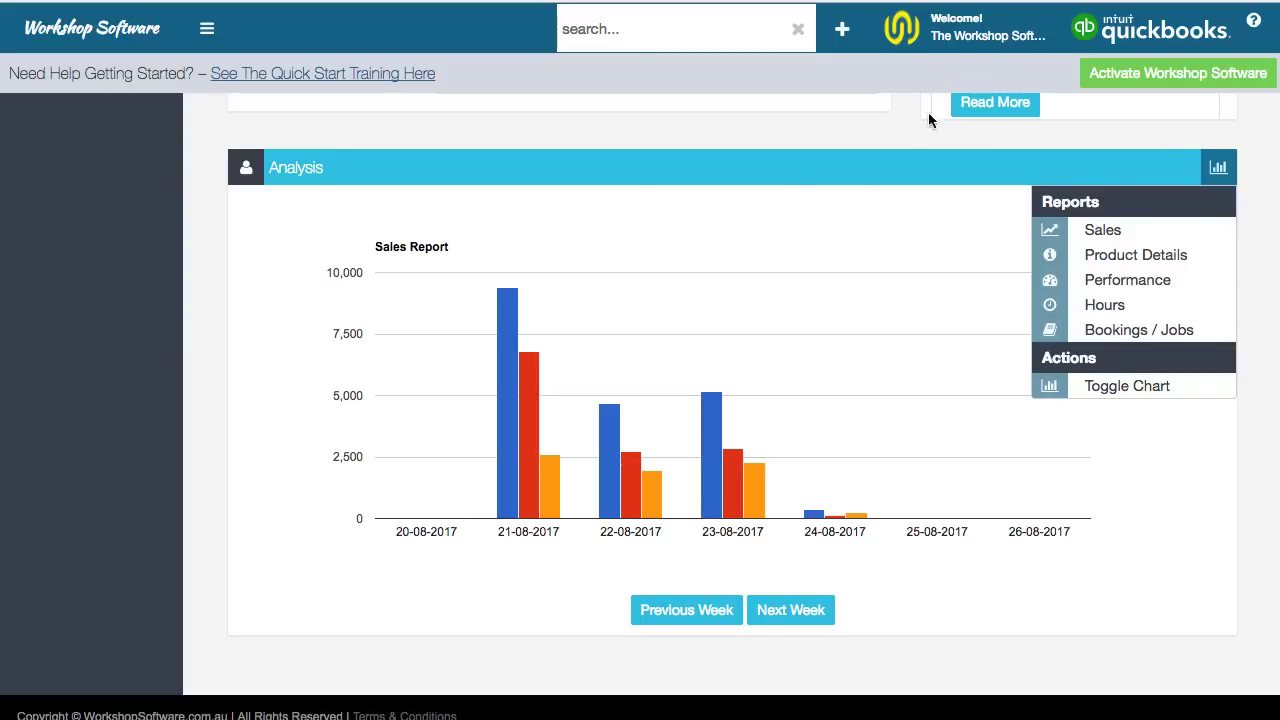
scroll(776, 169, "up", 10)
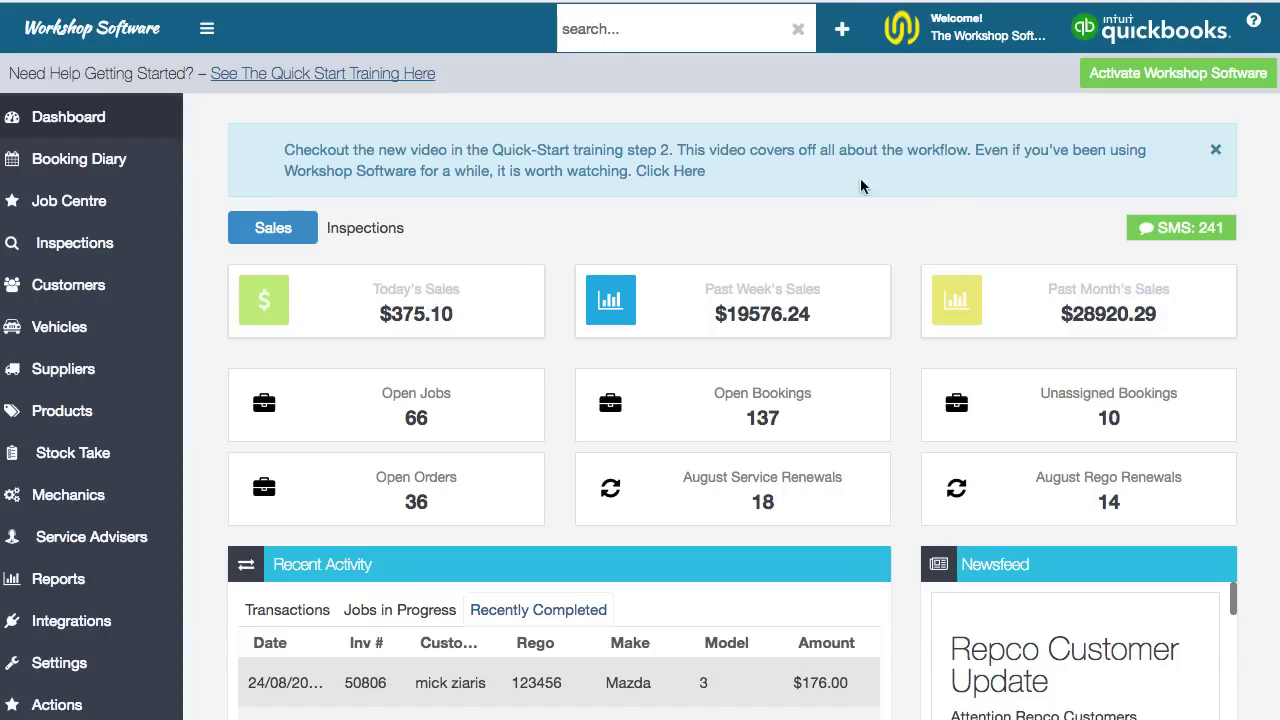
- Open the Quick Start training page and look over its introduction and step-by-step videos
left_click(308, 75)
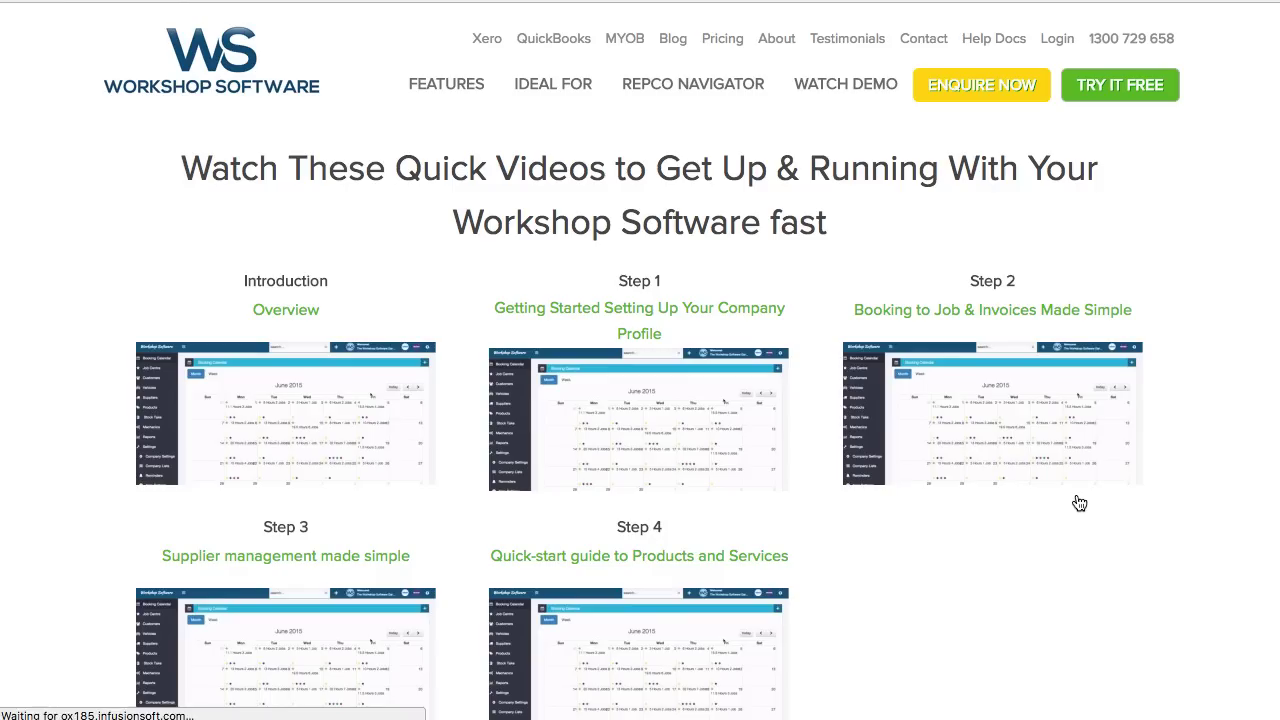
scroll(1078, 558, "down", 3)
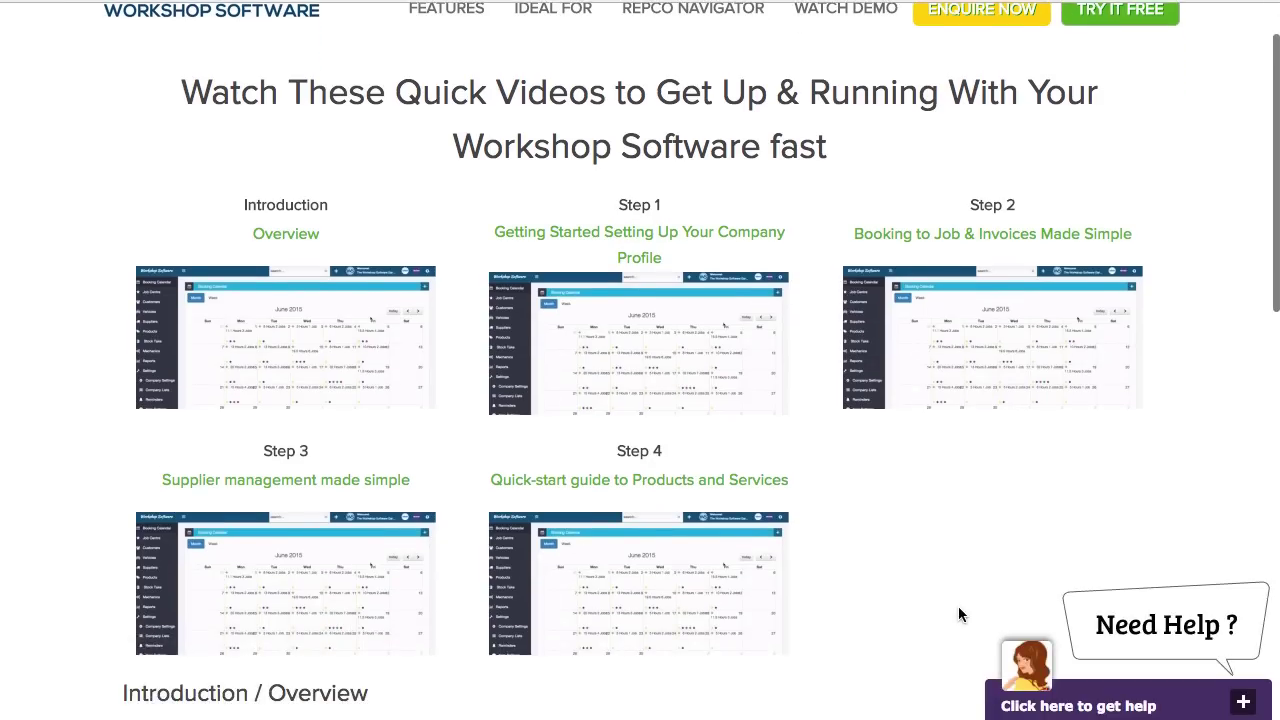
scroll(907, 507, "up", 3)
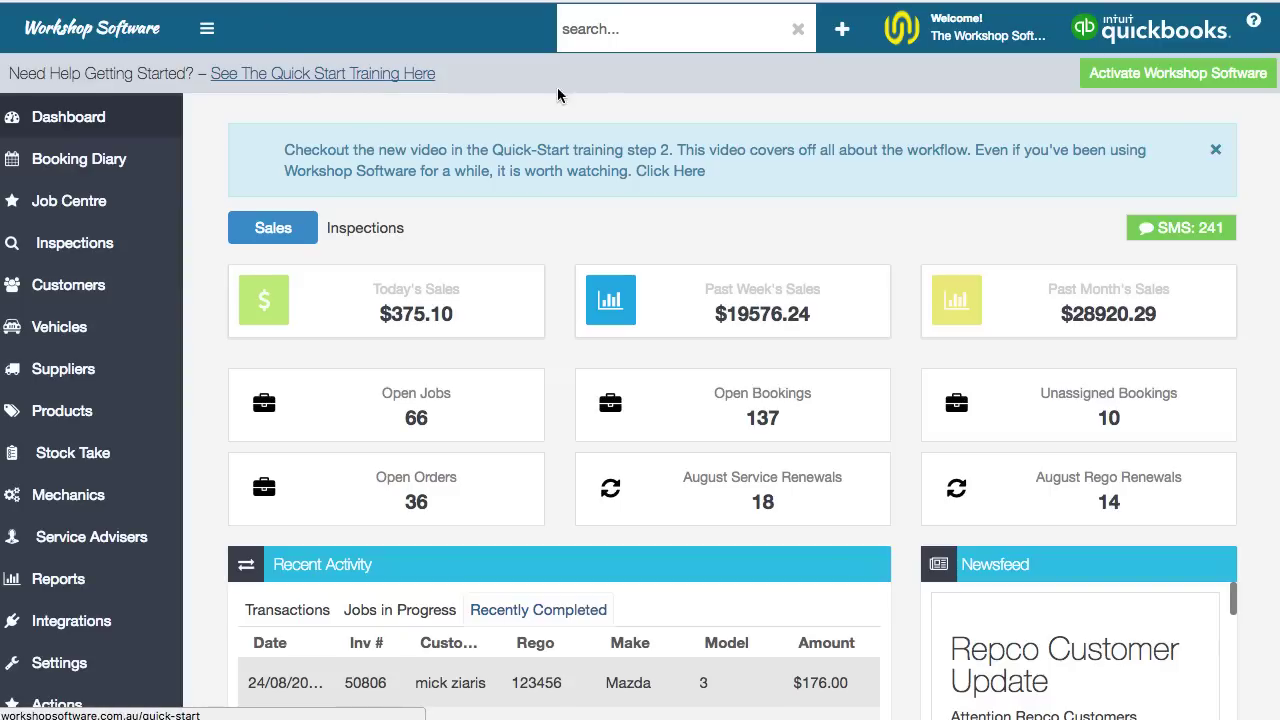
- Open Help Guides & Resources from the help resources and look through the knowledge base categories
left_click(1254, 22)
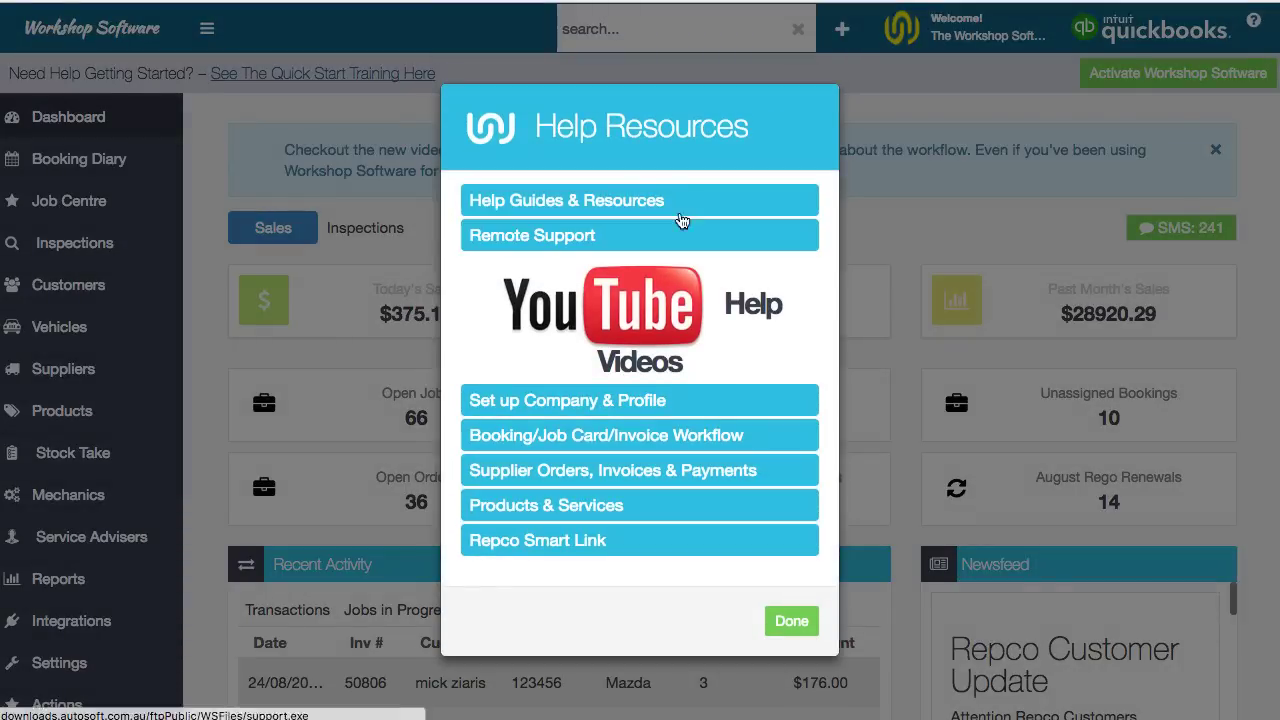
left_click(607, 202)
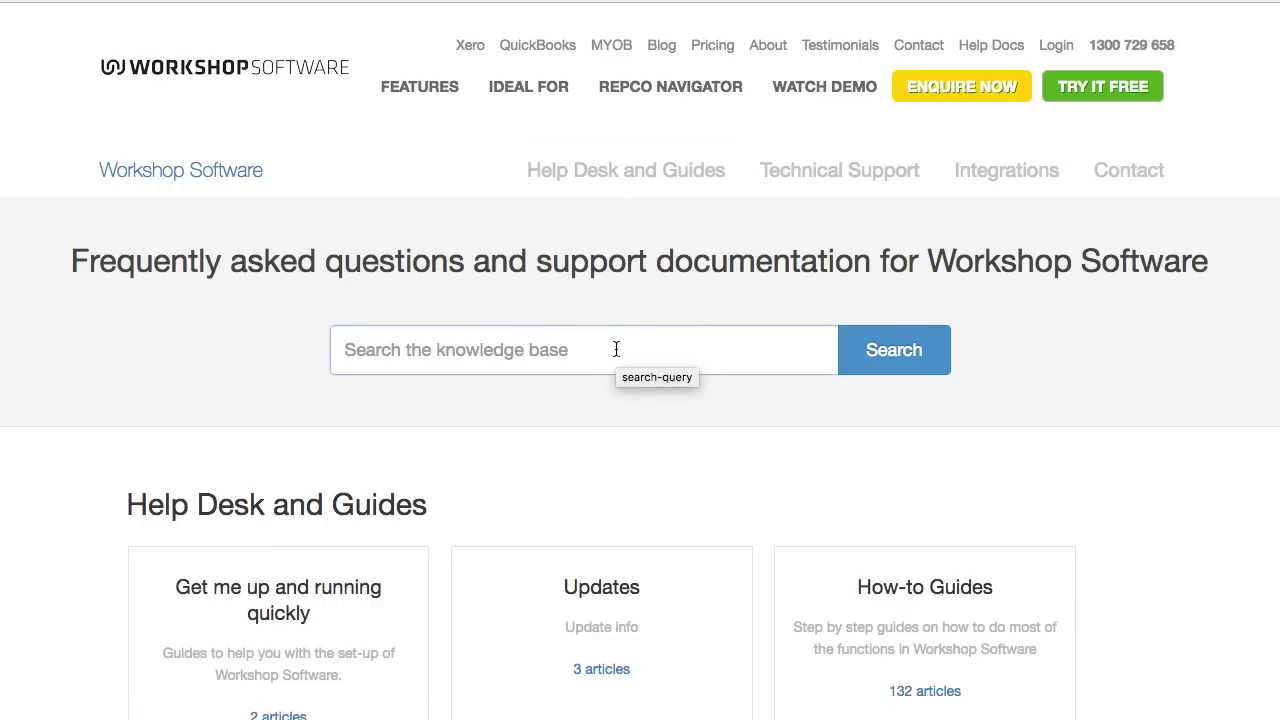
scroll(1032, 449, "down", 3)
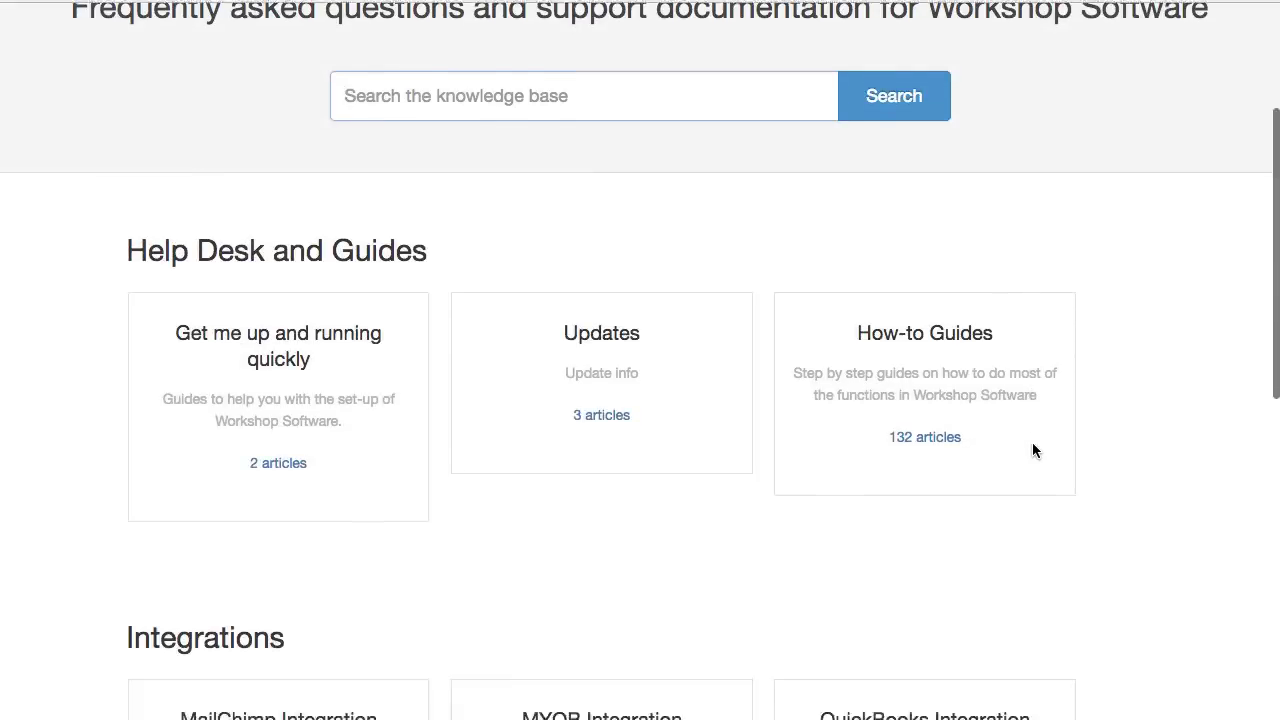
scroll(1034, 450, "down", 4)
scroll(1034, 450, "up", 5)
scroll(1035, 450, "up", 3)
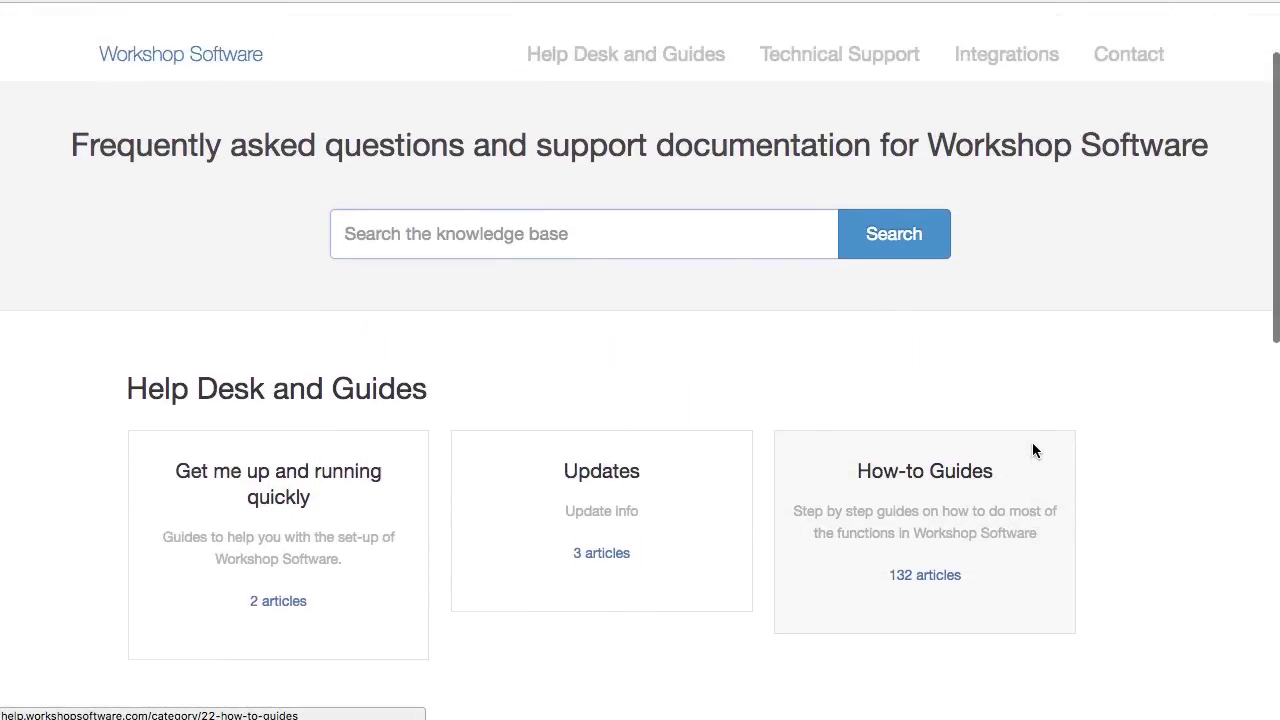
- Search the knowledge base for "invoice" and read the article How to Create a Customer Invoice
type("invoice")
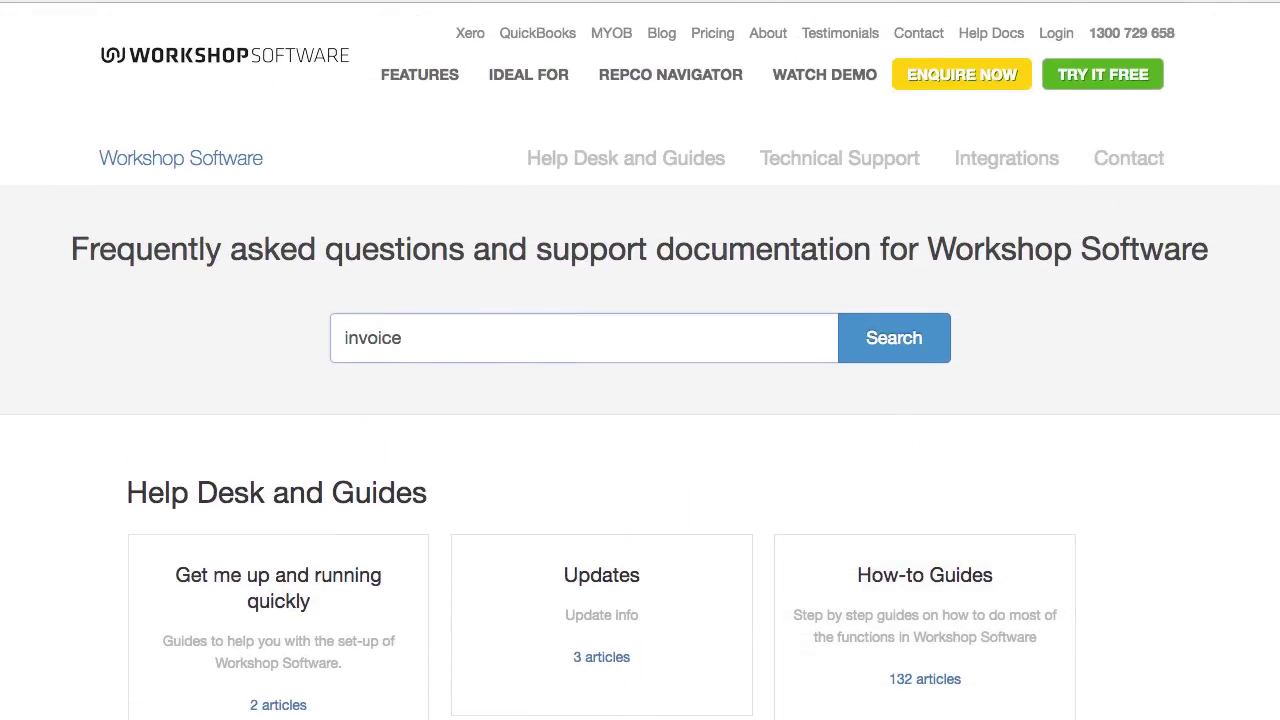
key("Return")
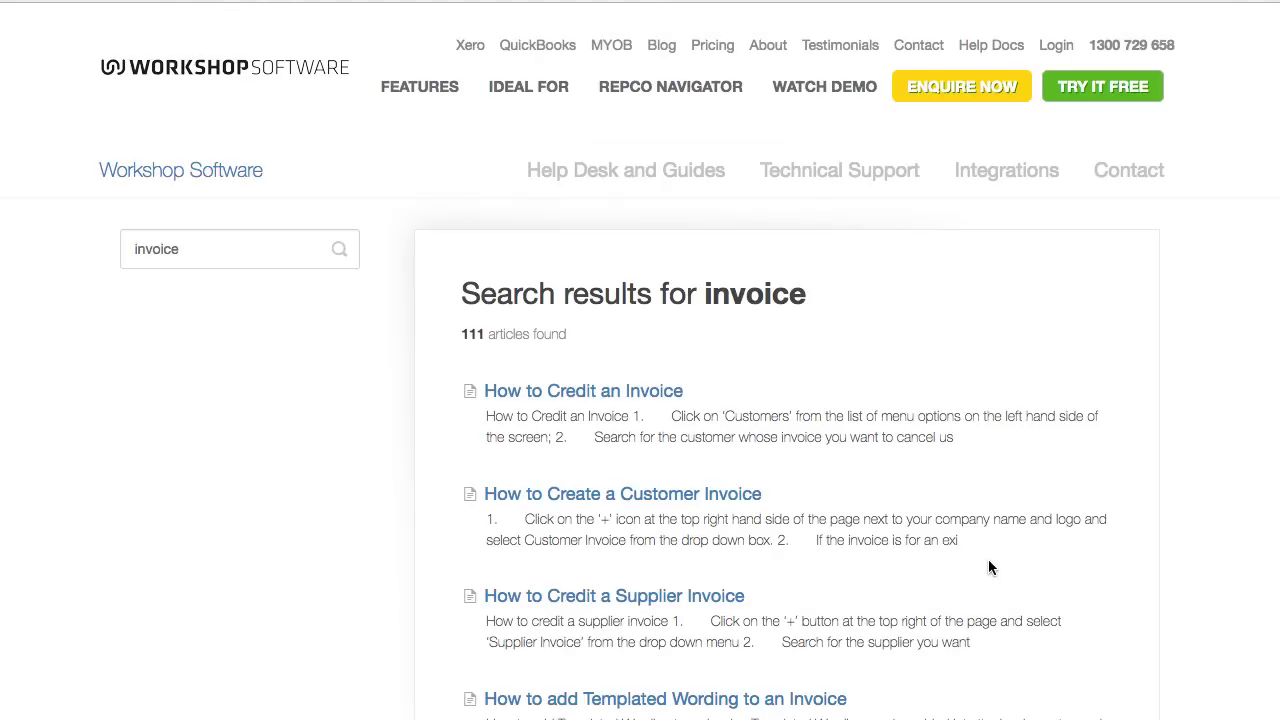
left_click(781, 503)
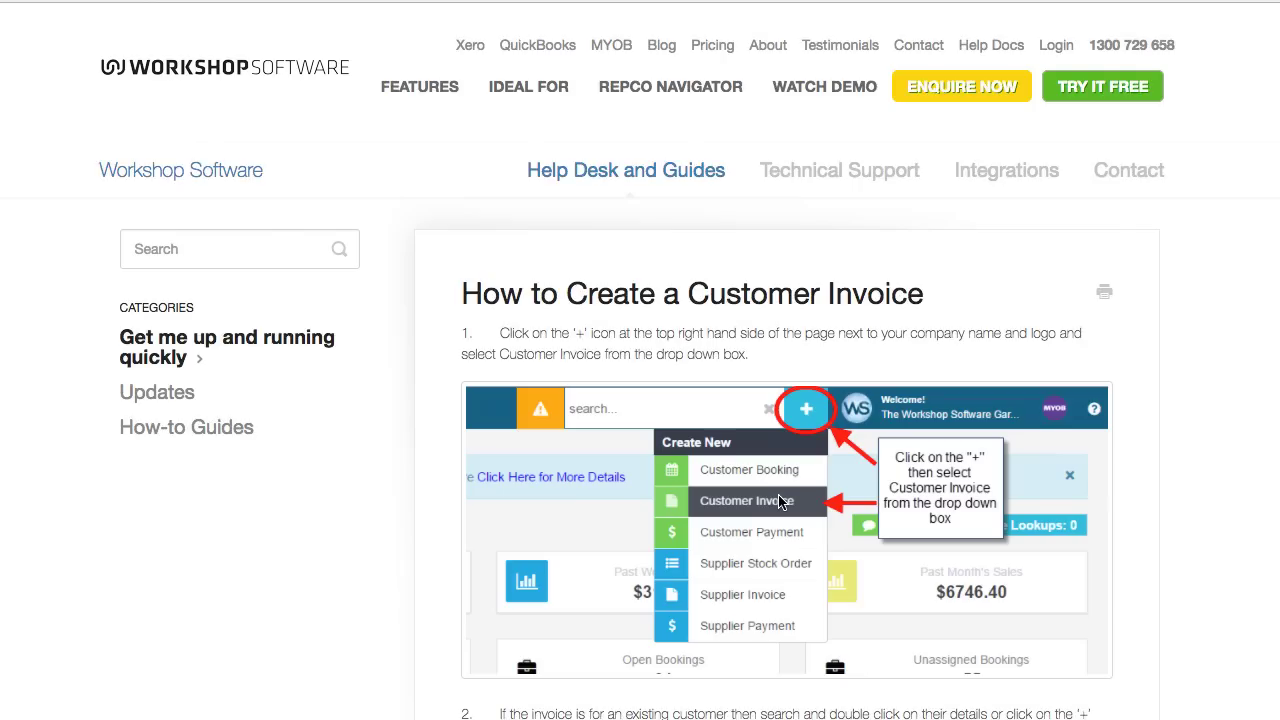
scroll(779, 496, "down", 7)
scroll(778, 500, "down", 1)
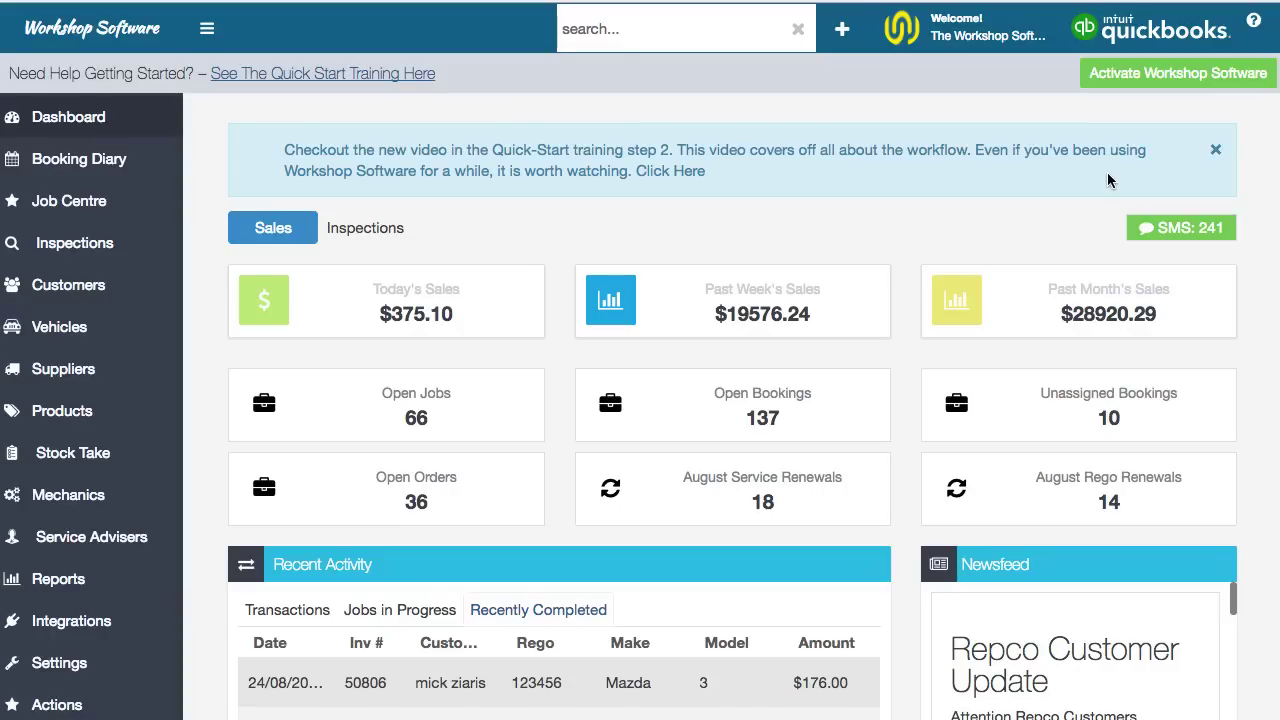
- Search the workshop records for "abc", and narrow the search to "abc1"
left_click(685, 33)
type("abc")
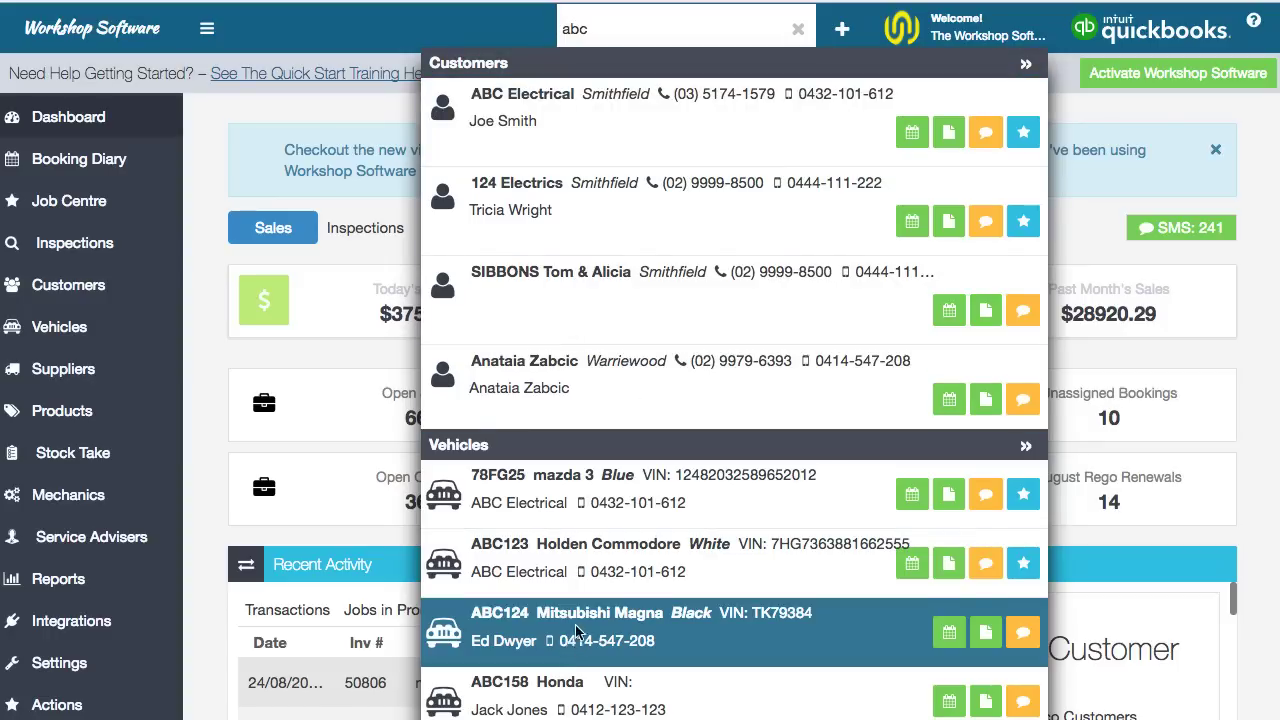
type("1")
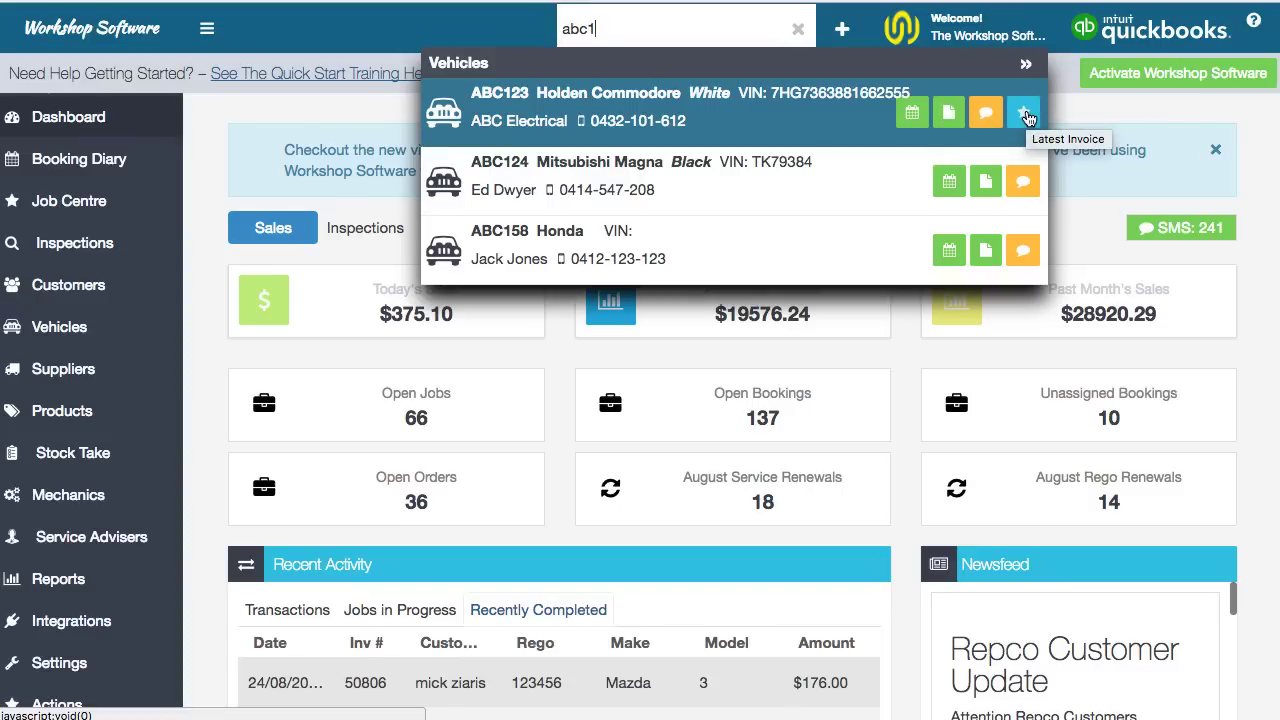
- Search for job card 1054, open its customer invoice and view the invoice's print and email options
left_click_drag(726, 36, 517, 29)
type("1054")
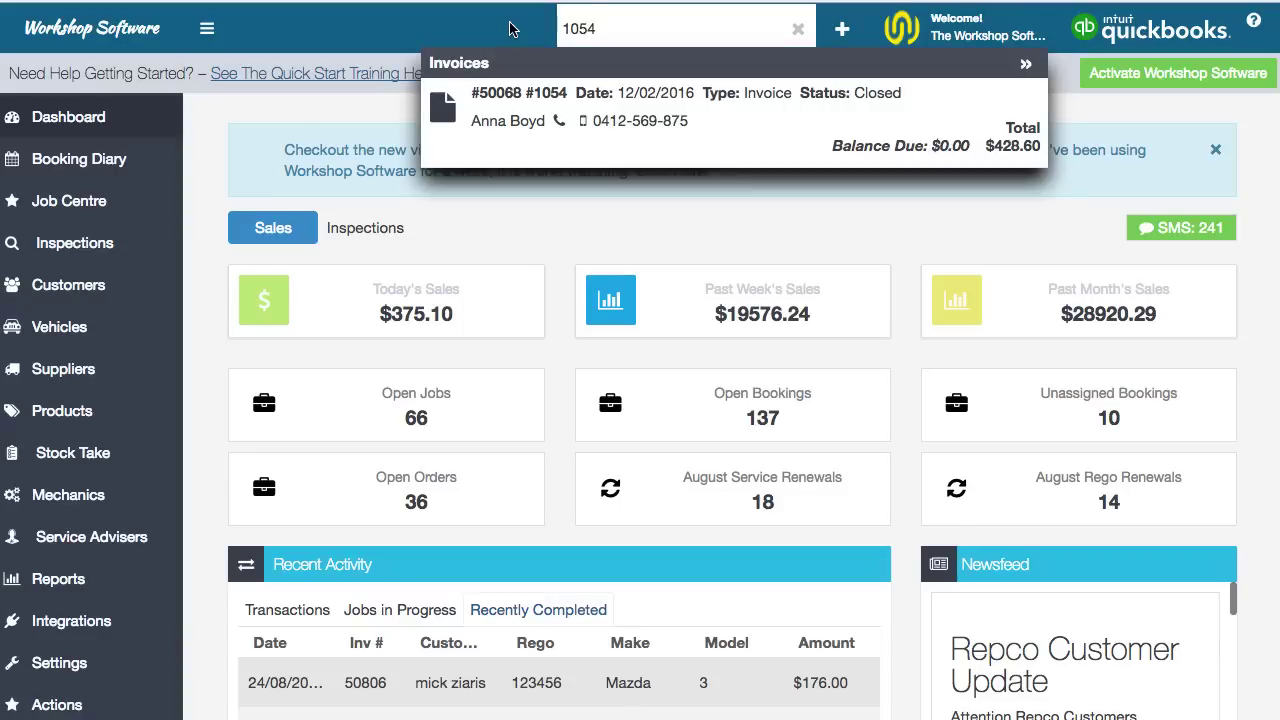
left_click(578, 107)
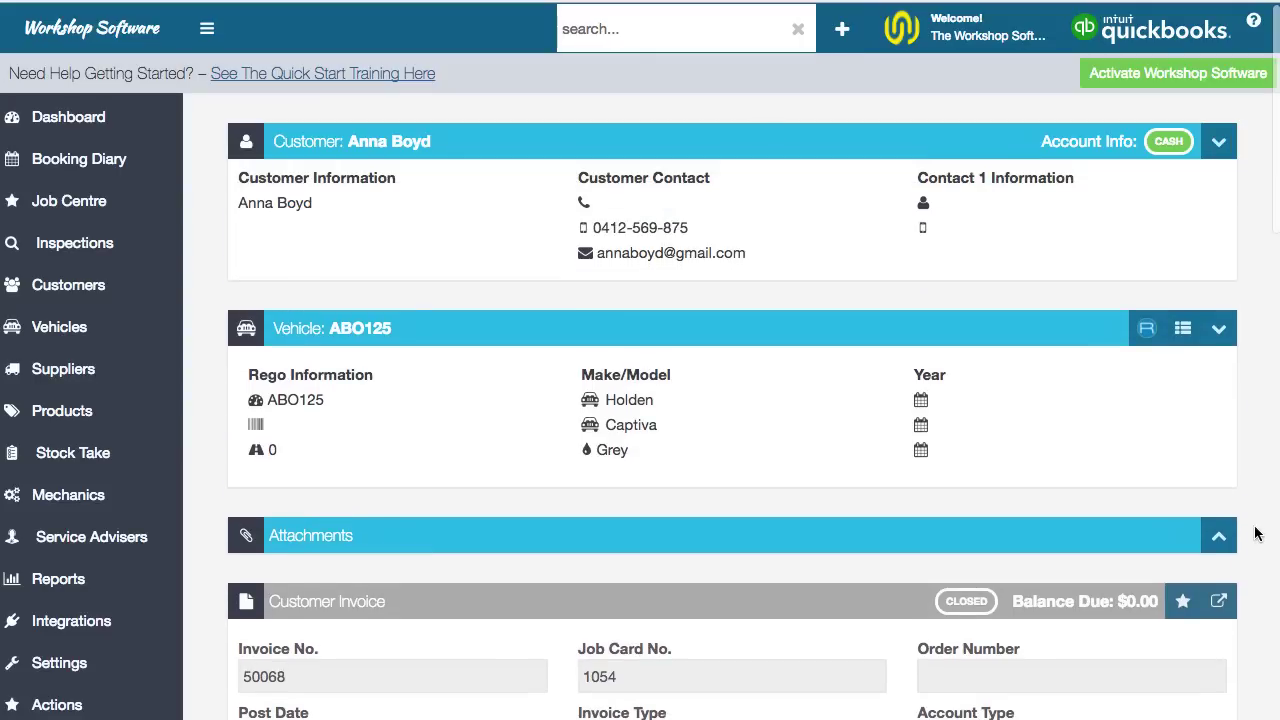
left_click(1220, 601)
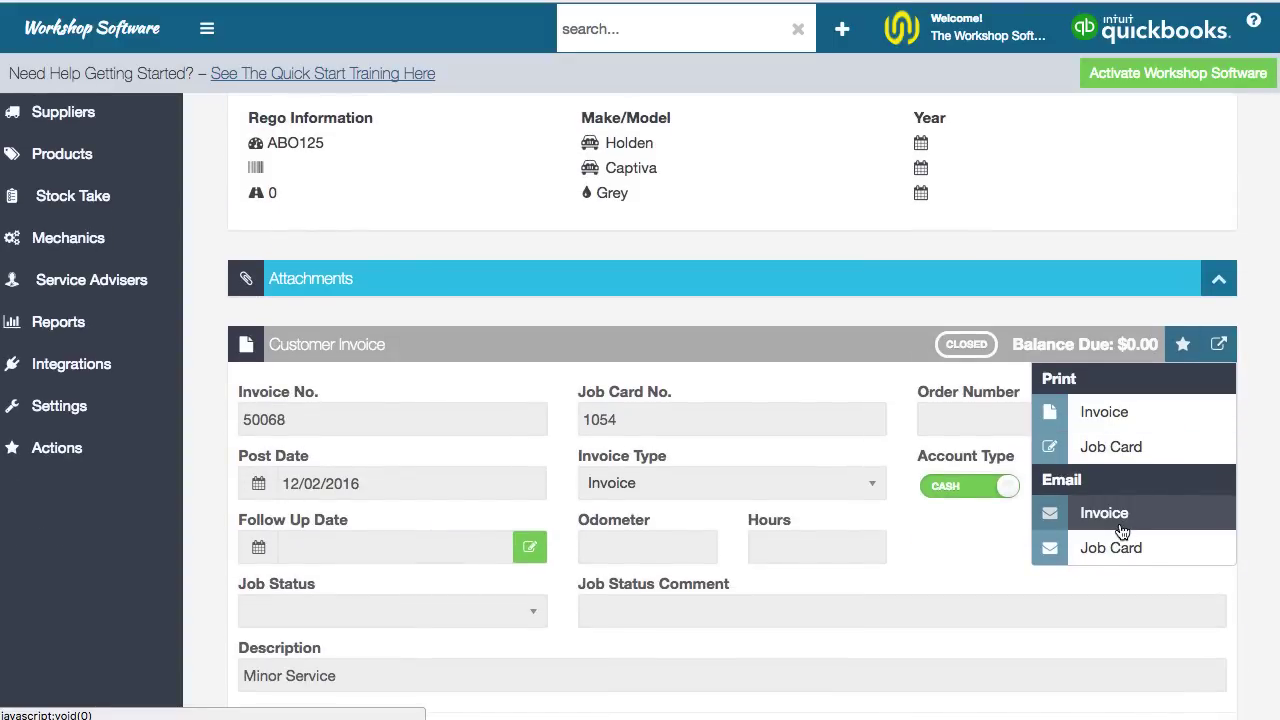
scroll(951, 284, "up", 5)
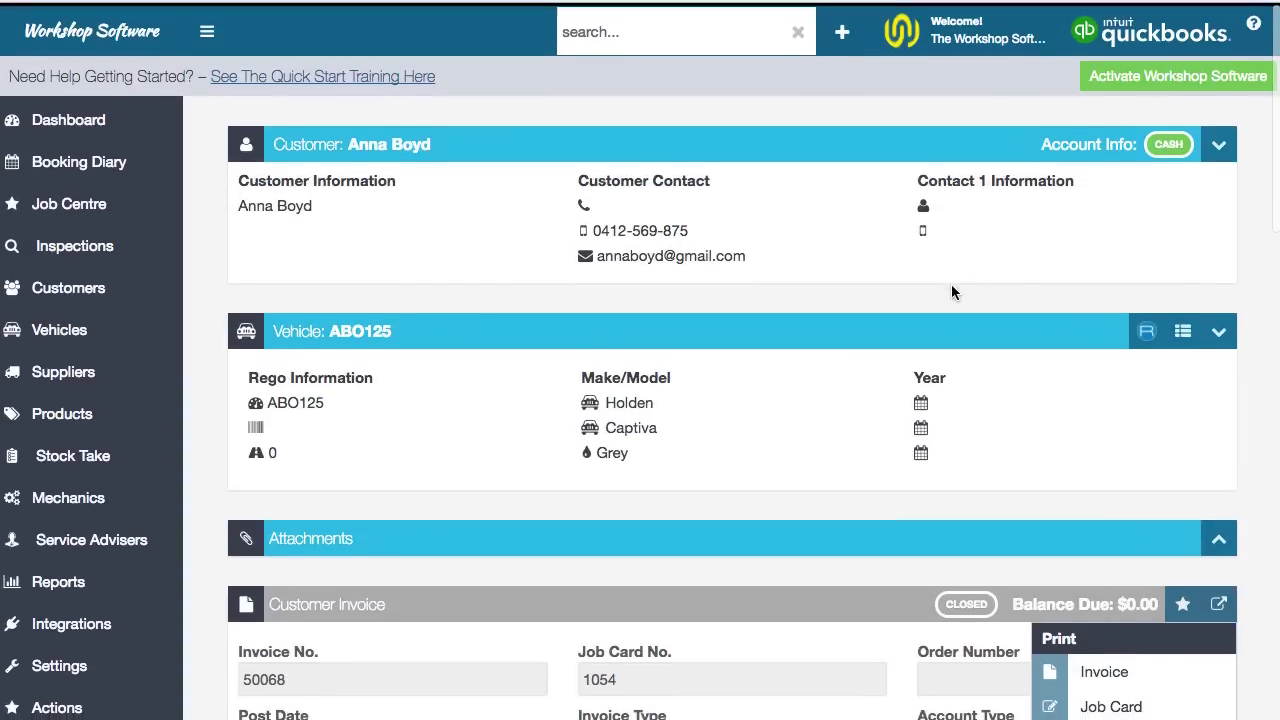
- Search for "abc1" and start a booking for the white Holden Commodore of ABC Electrical
left_click(644, 30)
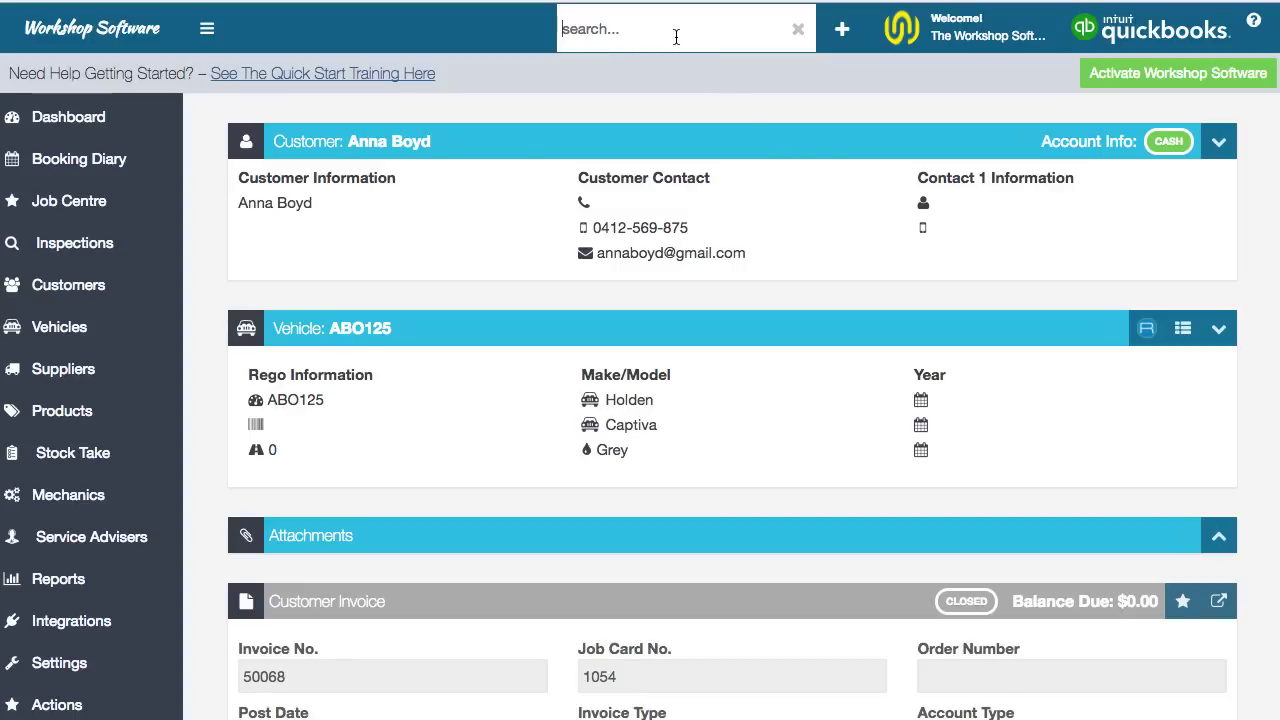
type("abc1")
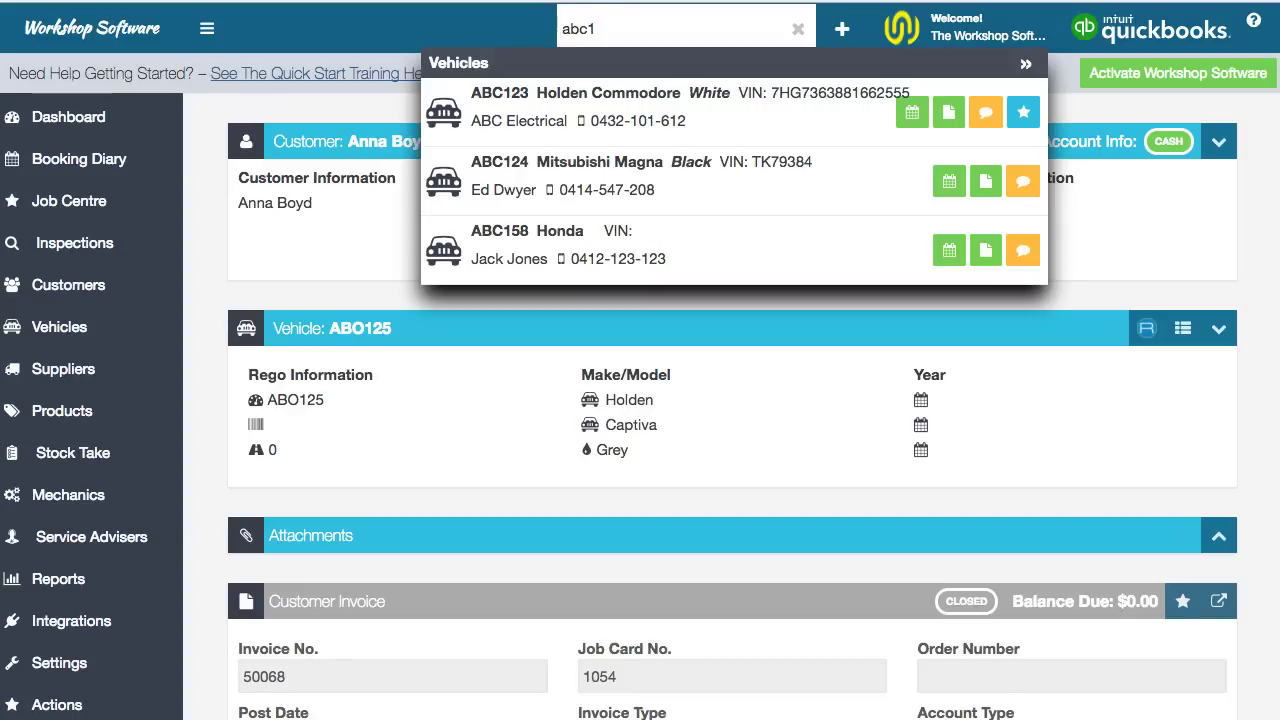
left_click(912, 114)
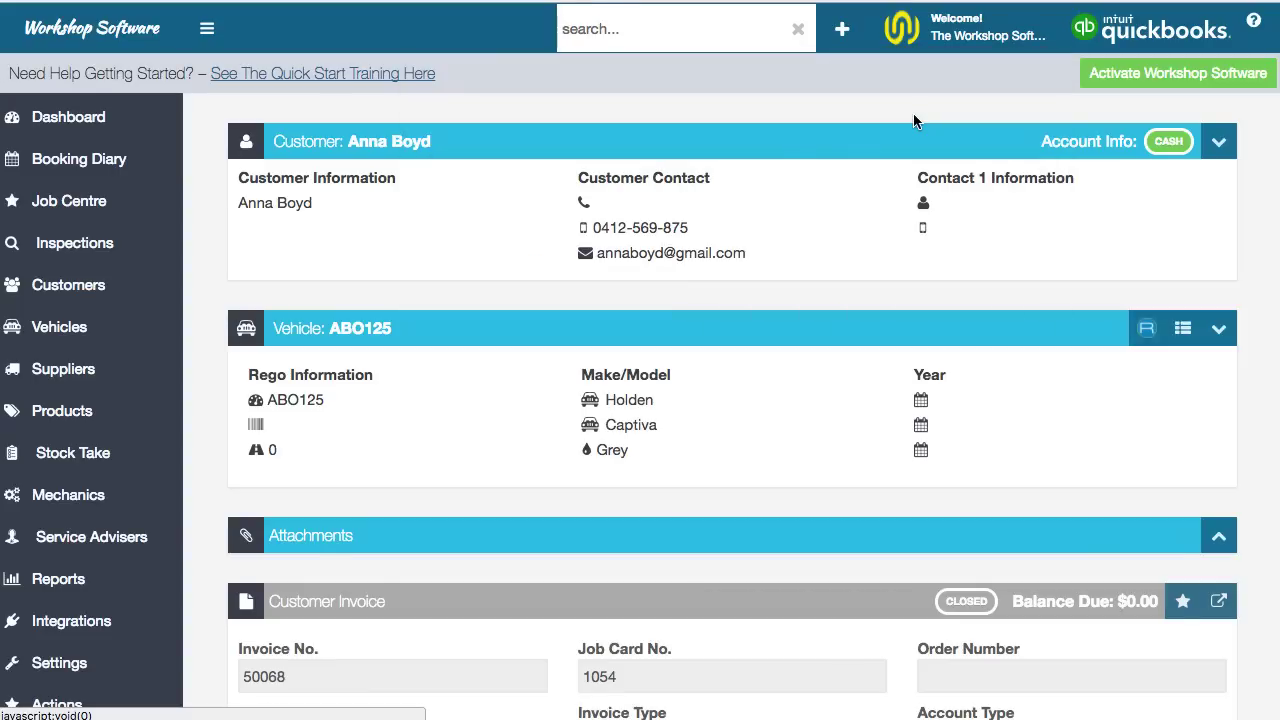
- Add the SERVICE product to the booking with a quantity of 1 and save the booking
left_click(369, 570)
type("service")
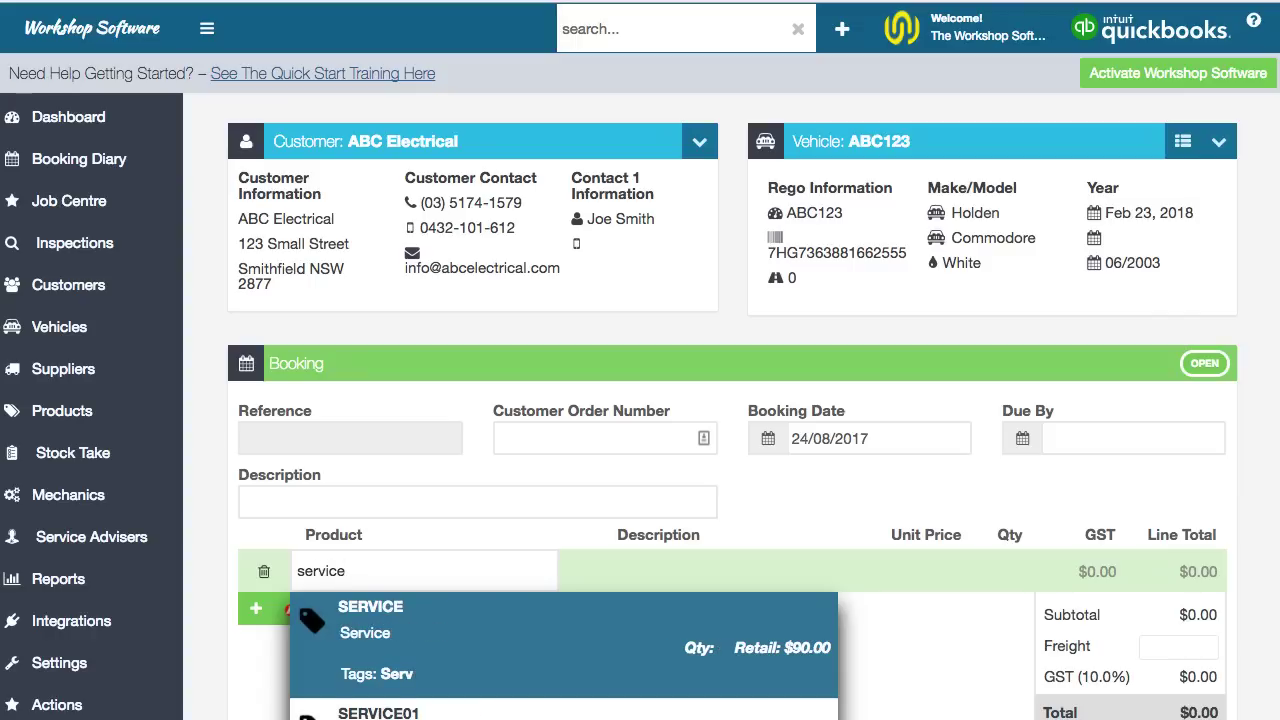
left_click(433, 655)
key("Tab")
key("Tab")
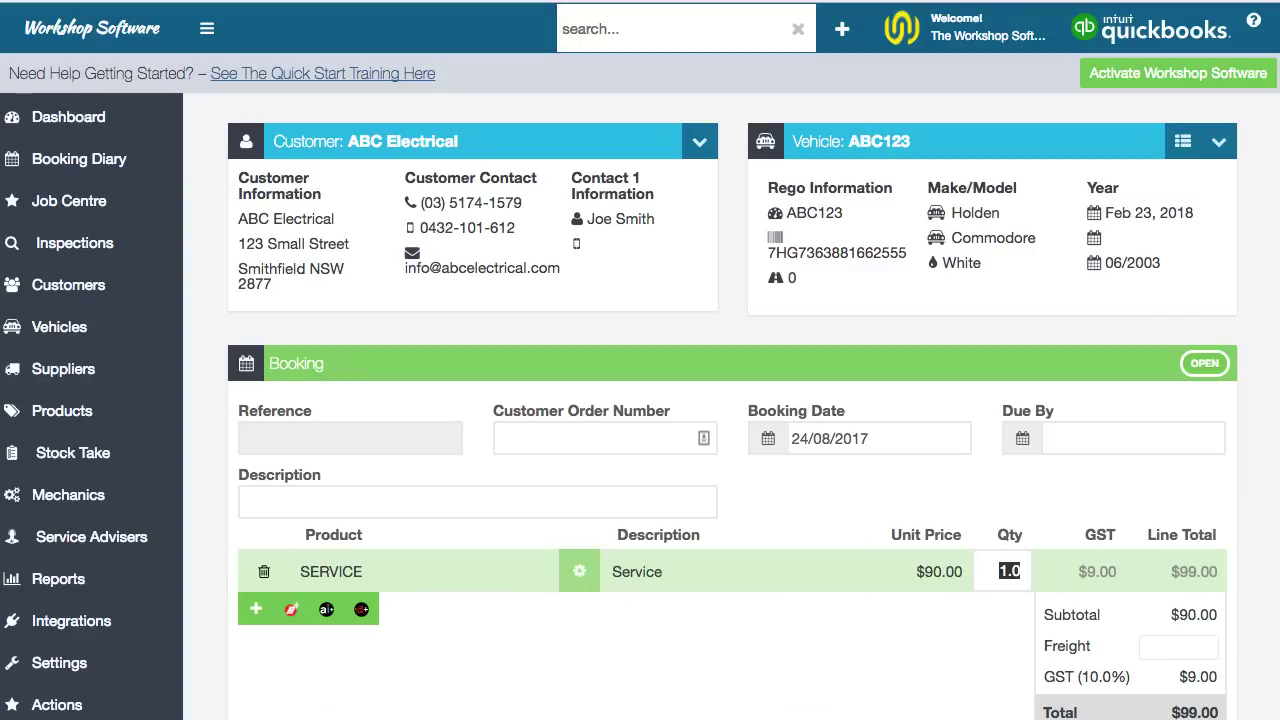
key("Tab")
scroll(732, 406, "down", 7)
scroll(1141, 625, "down", 5)
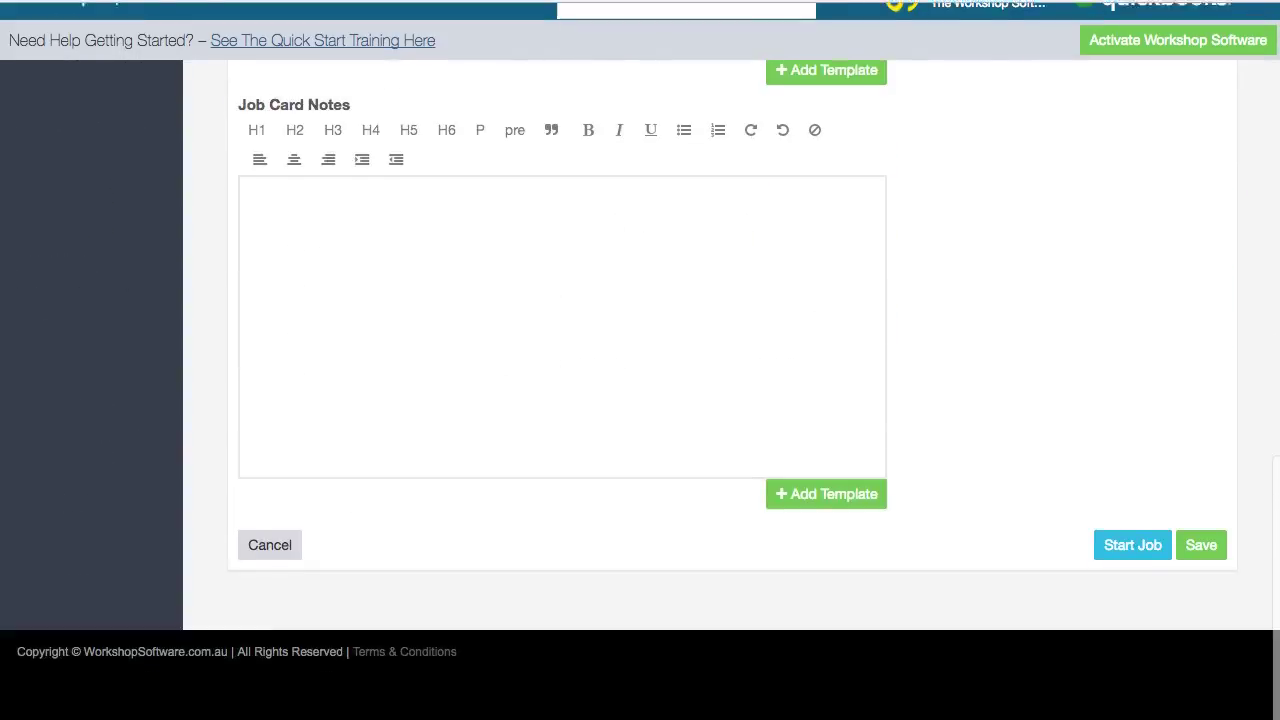
left_click(1202, 578)
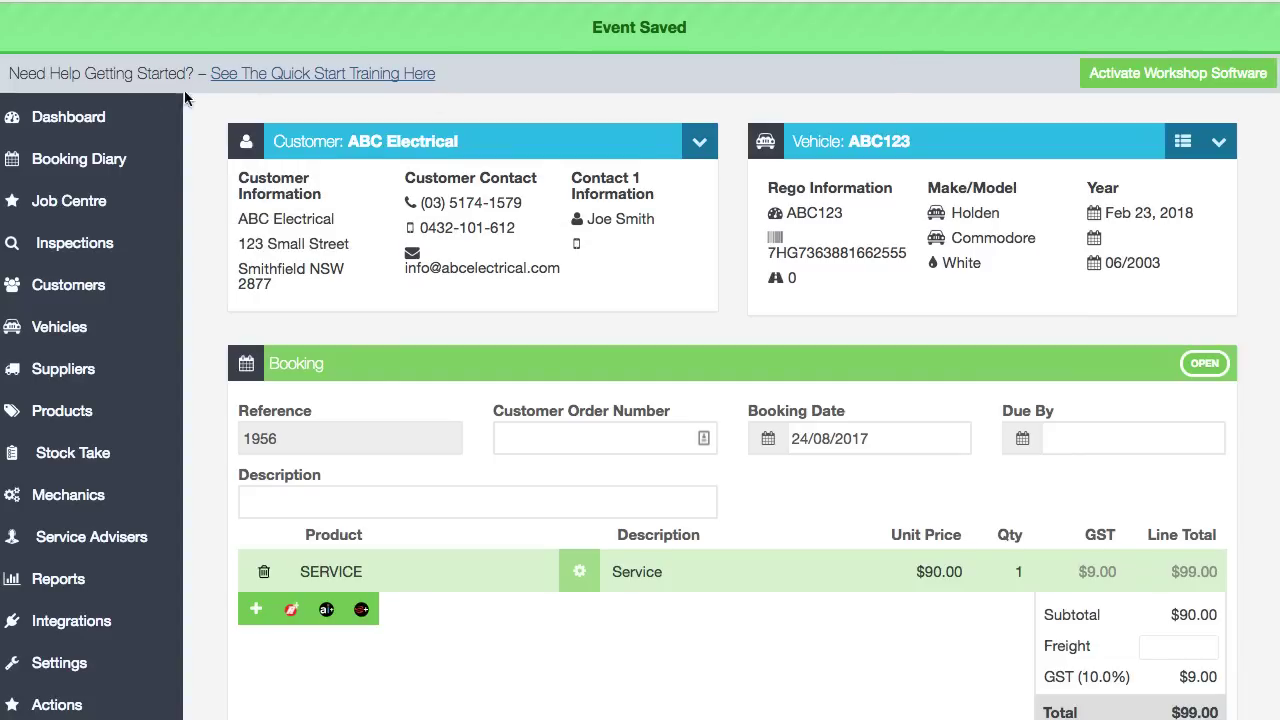
- Open the Booking Diary's August 2017 calendar and examine the mechanics' day schedule for 24 August
left_click(75, 165)
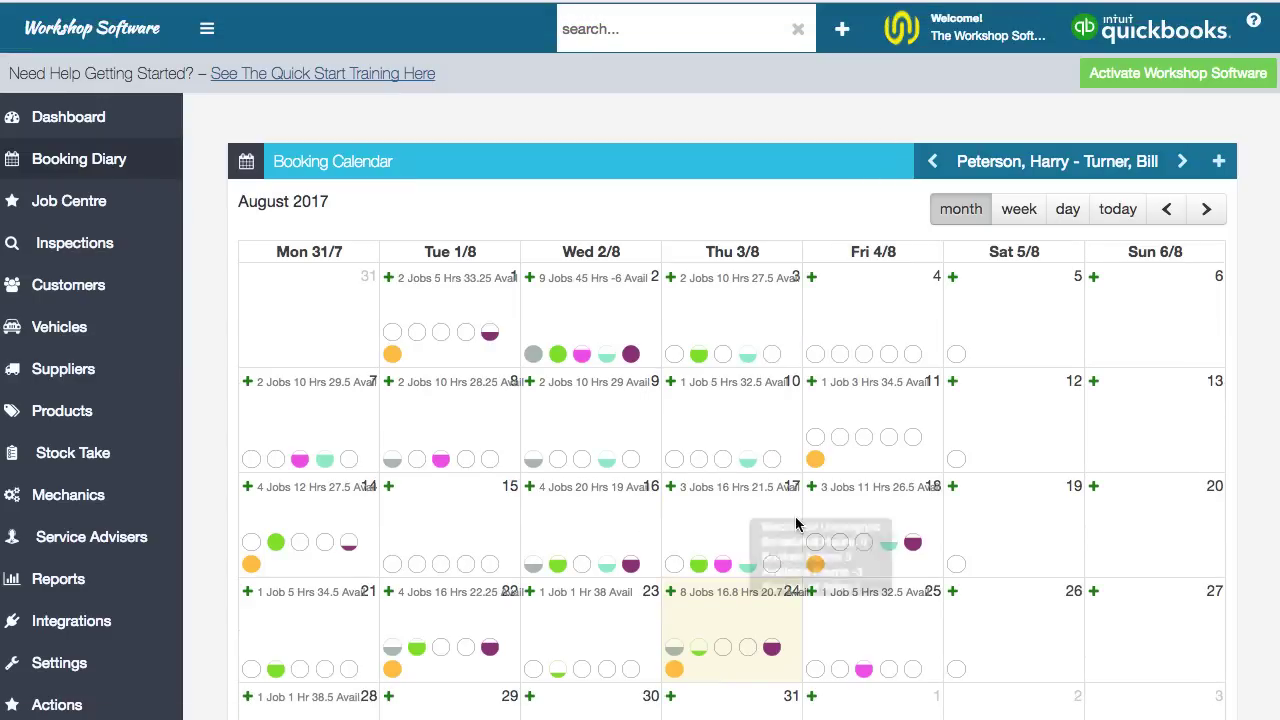
mouse_move(782, 570)
mouse_move(700, 572)
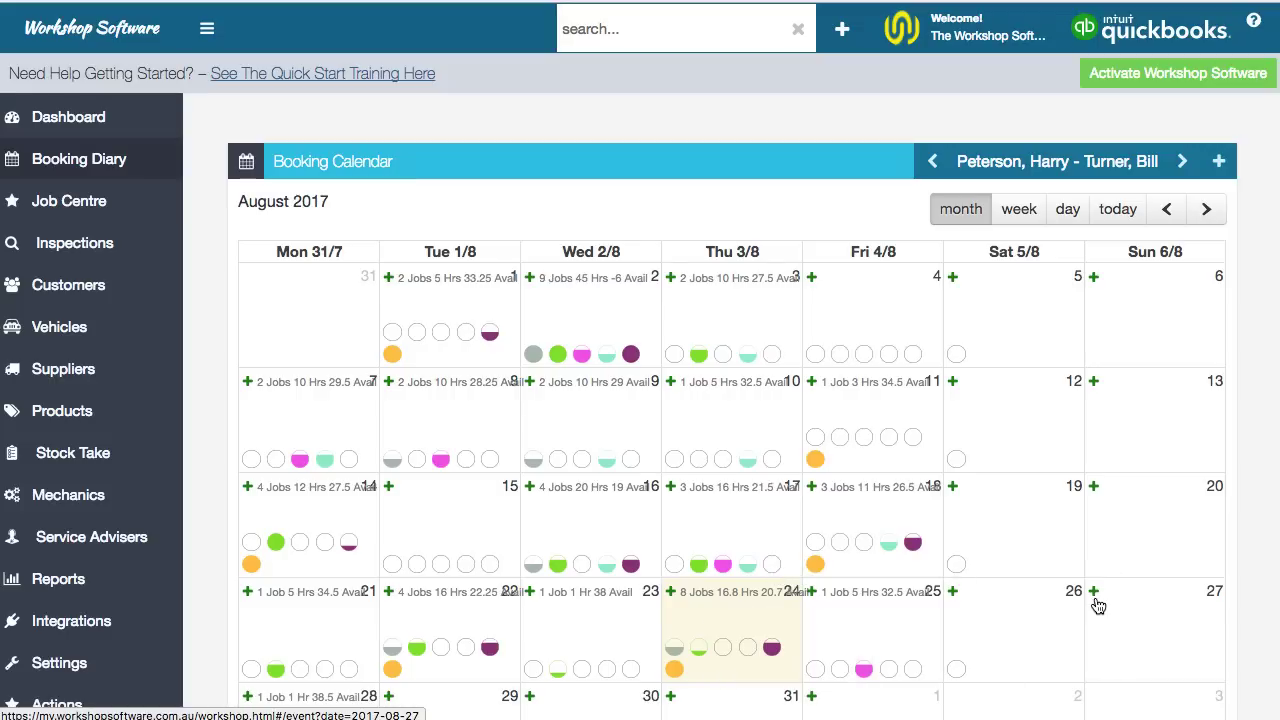
scroll(1100, 600, "down", 3)
scroll(1098, 606, "up", 2)
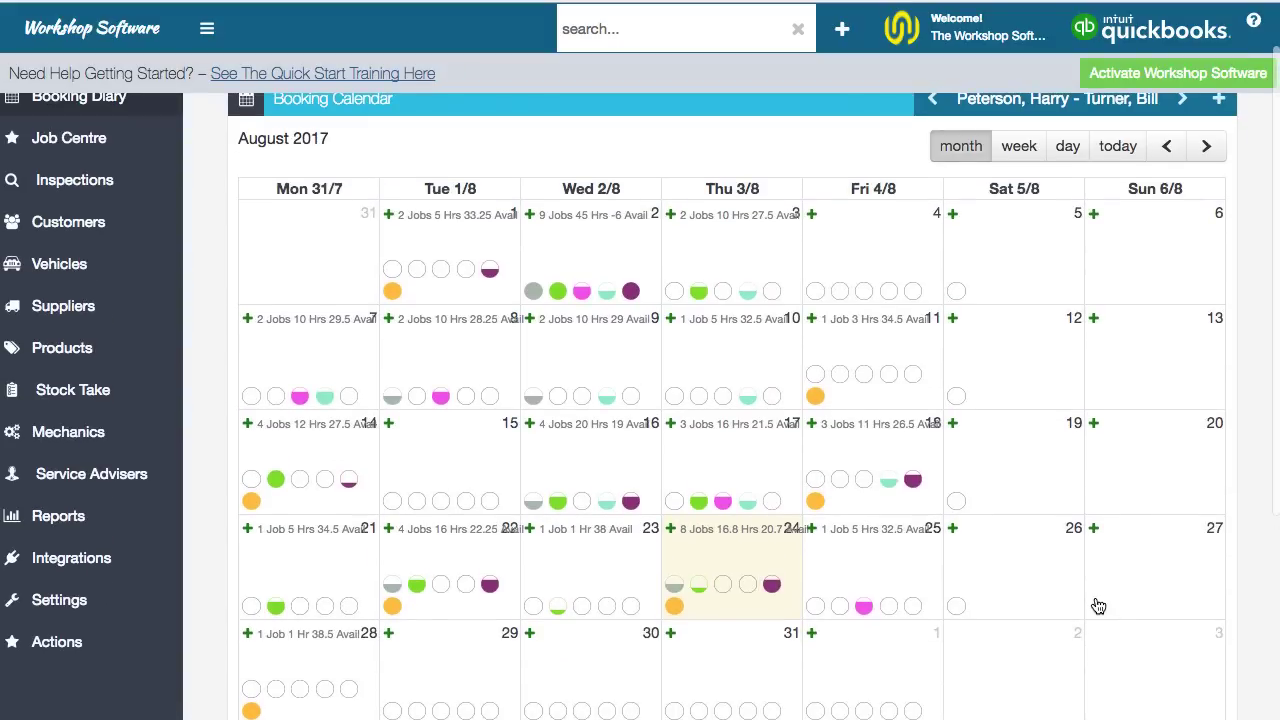
left_click(794, 550)
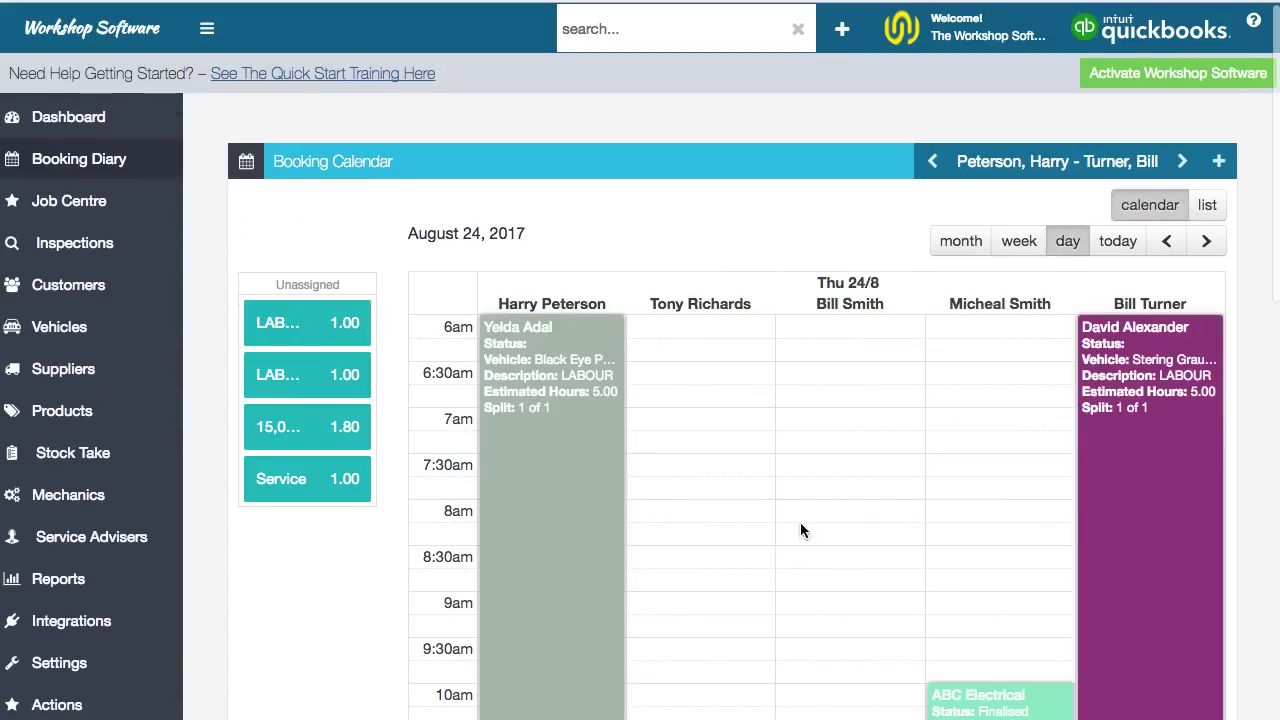
scroll(849, 486, "down", 7)
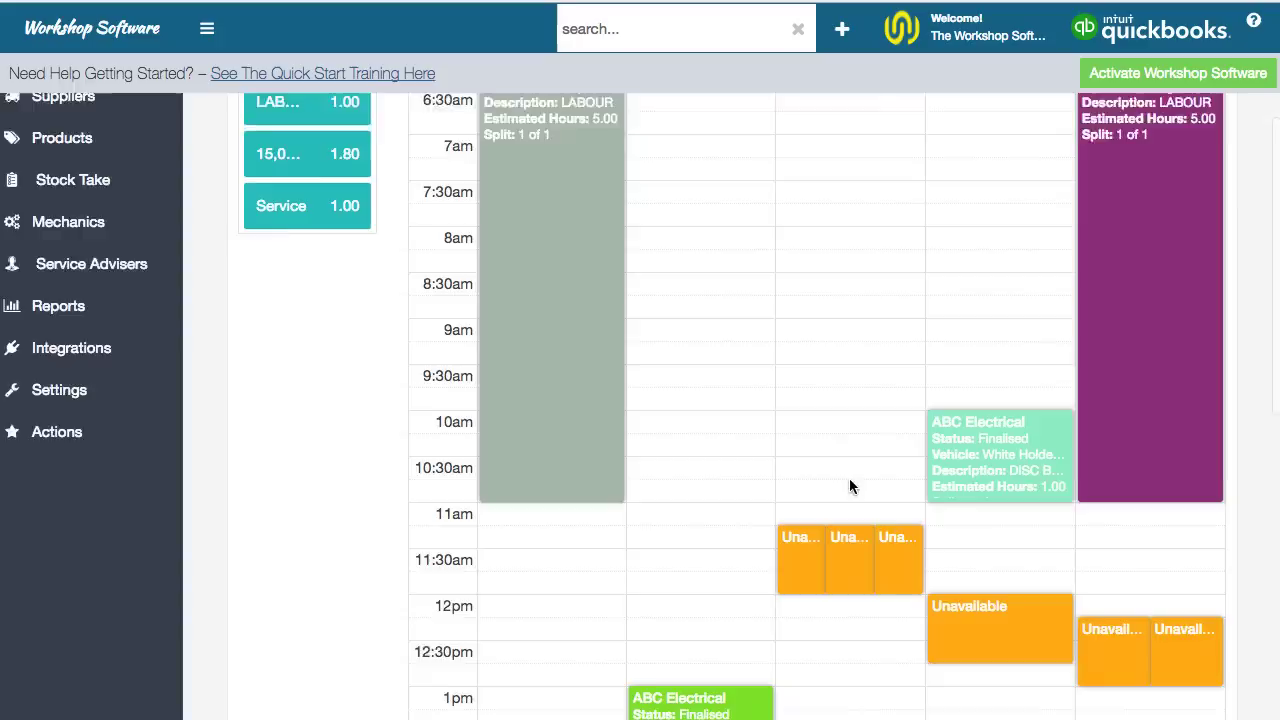
- View the 24 August 2017 bookings as a list and return to the calendar view
scroll(849, 486, "up", 3)
scroll(849, 486, "up", 5)
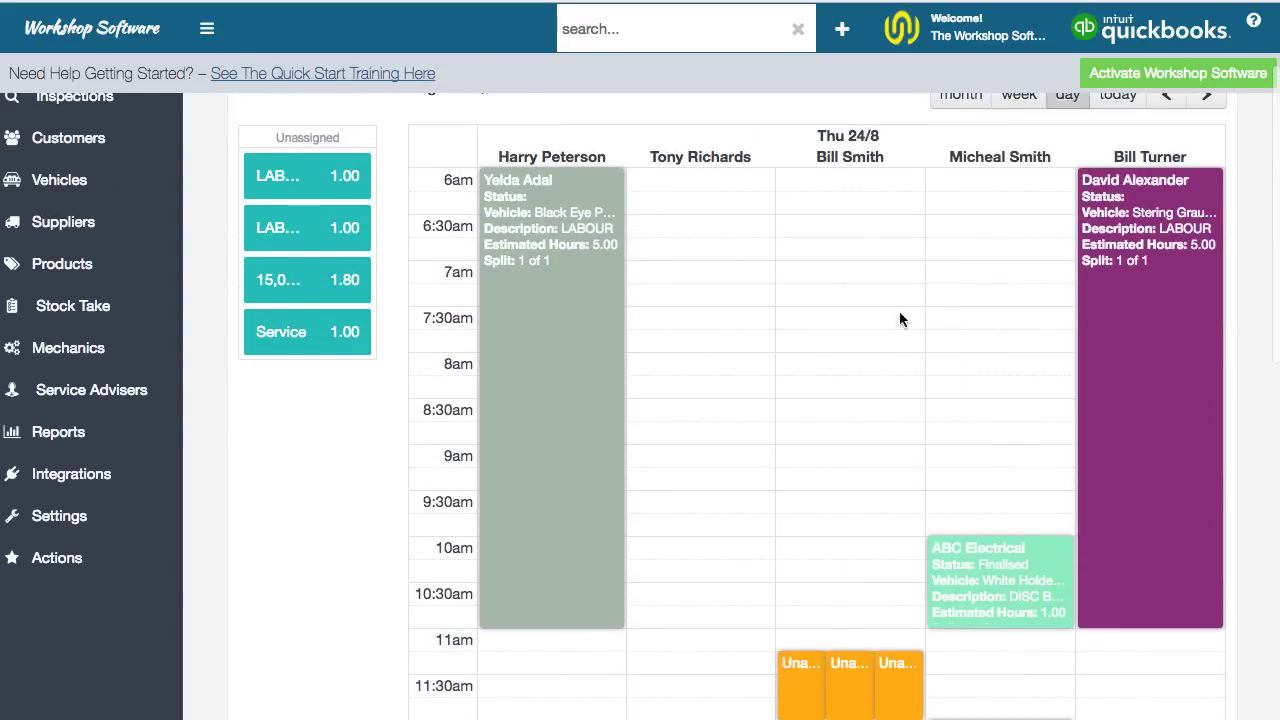
scroll(1098, 327, "up", 3)
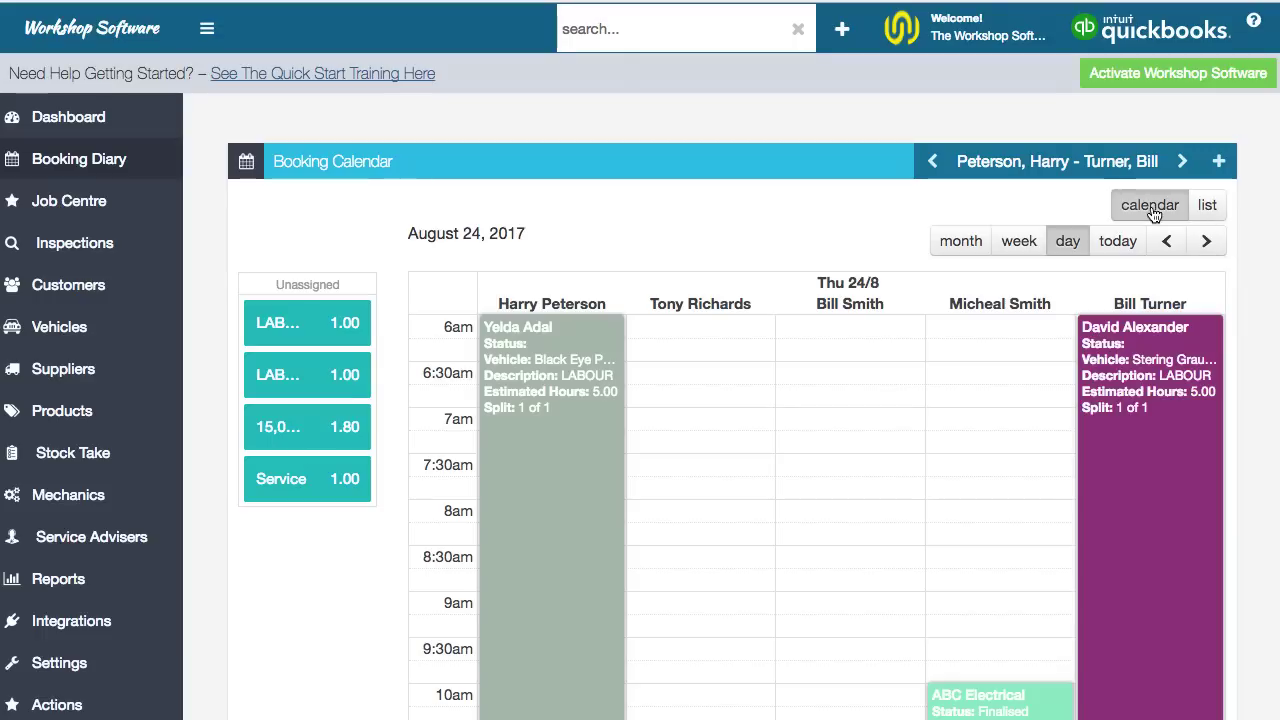
left_click(1208, 206)
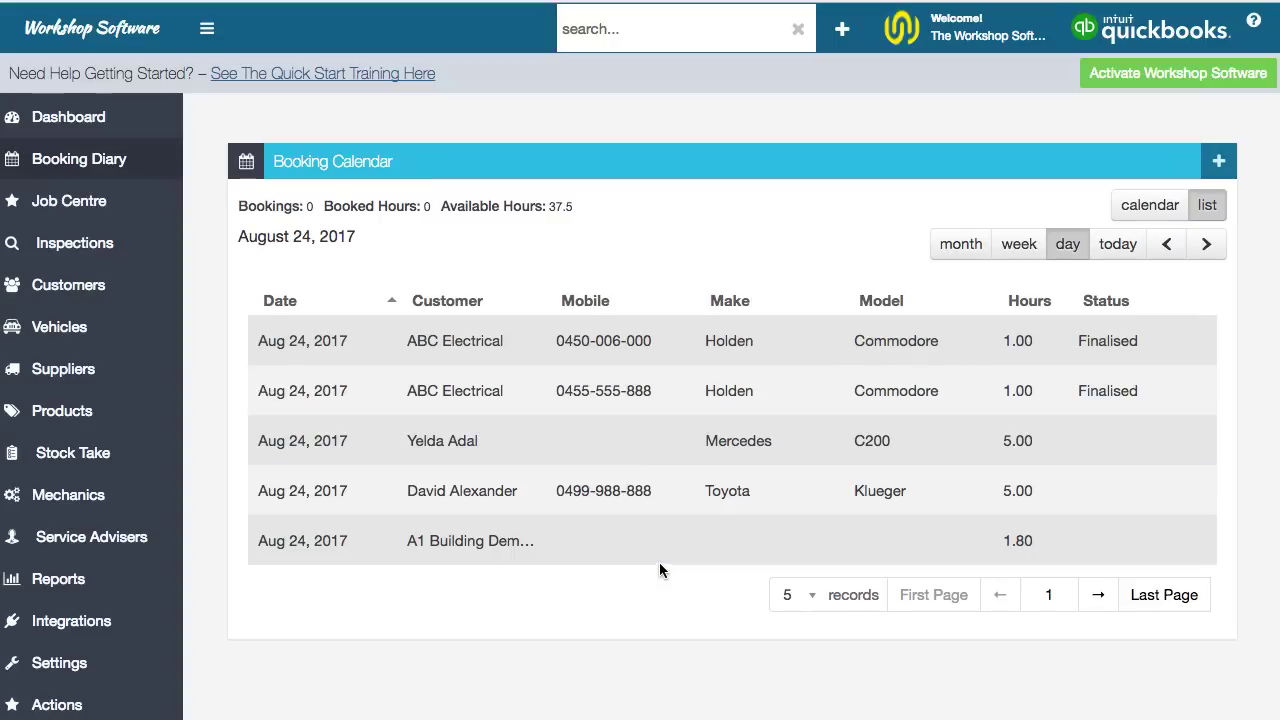
left_click(1150, 207)
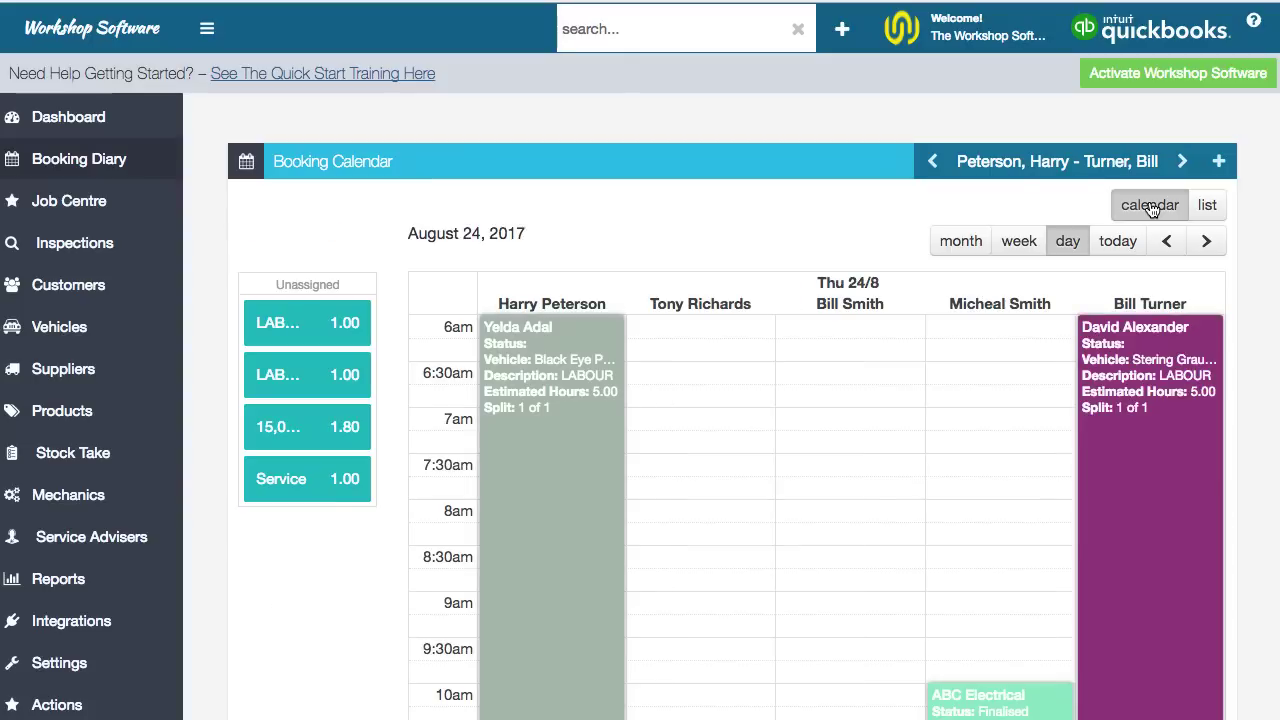
- Assign the unassigned ABC Electrical Service job to the second mechanic at 9:30am and move it to 9:45am
mouse_move(302, 480)
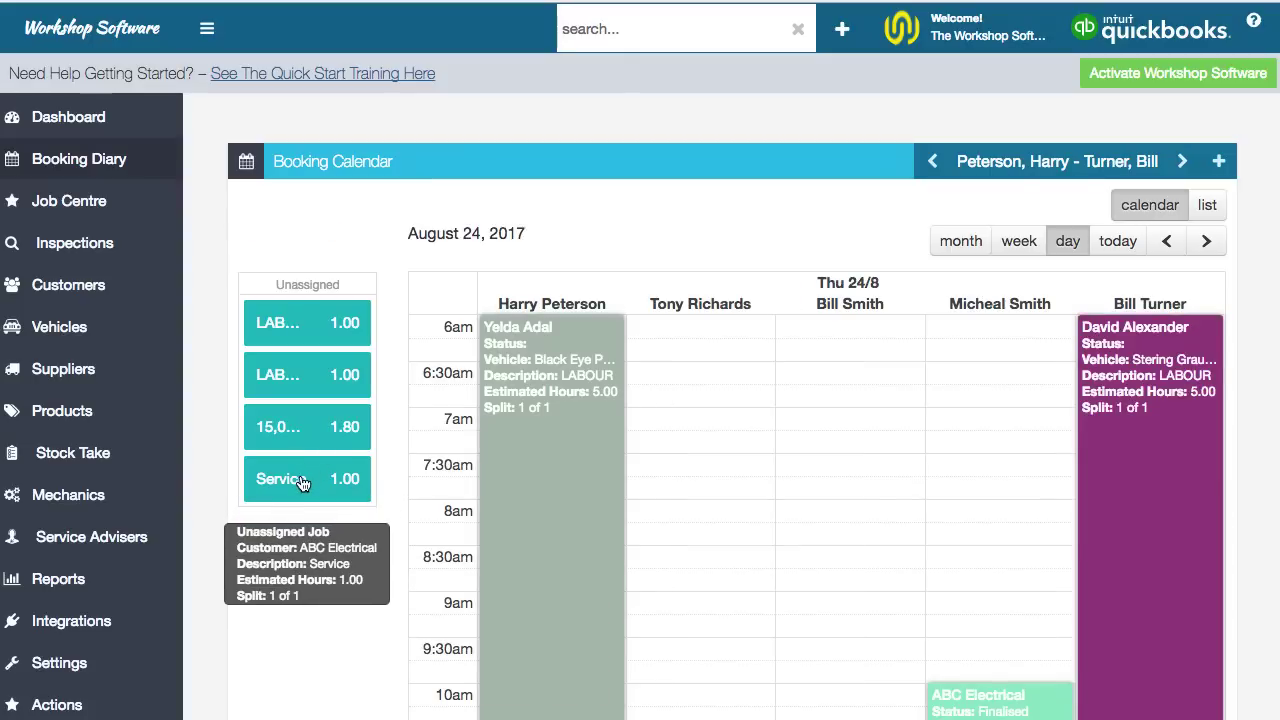
left_click_drag(302, 480, 694, 655)
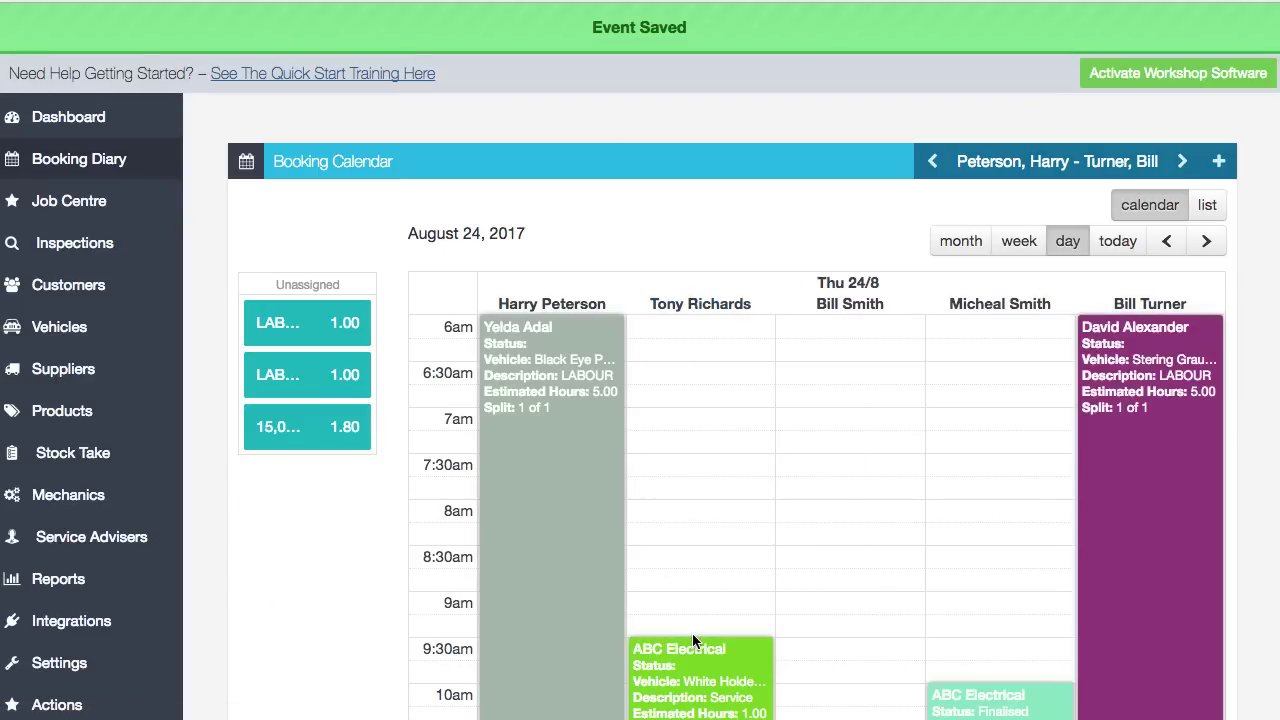
scroll(799, 586, "down", 3)
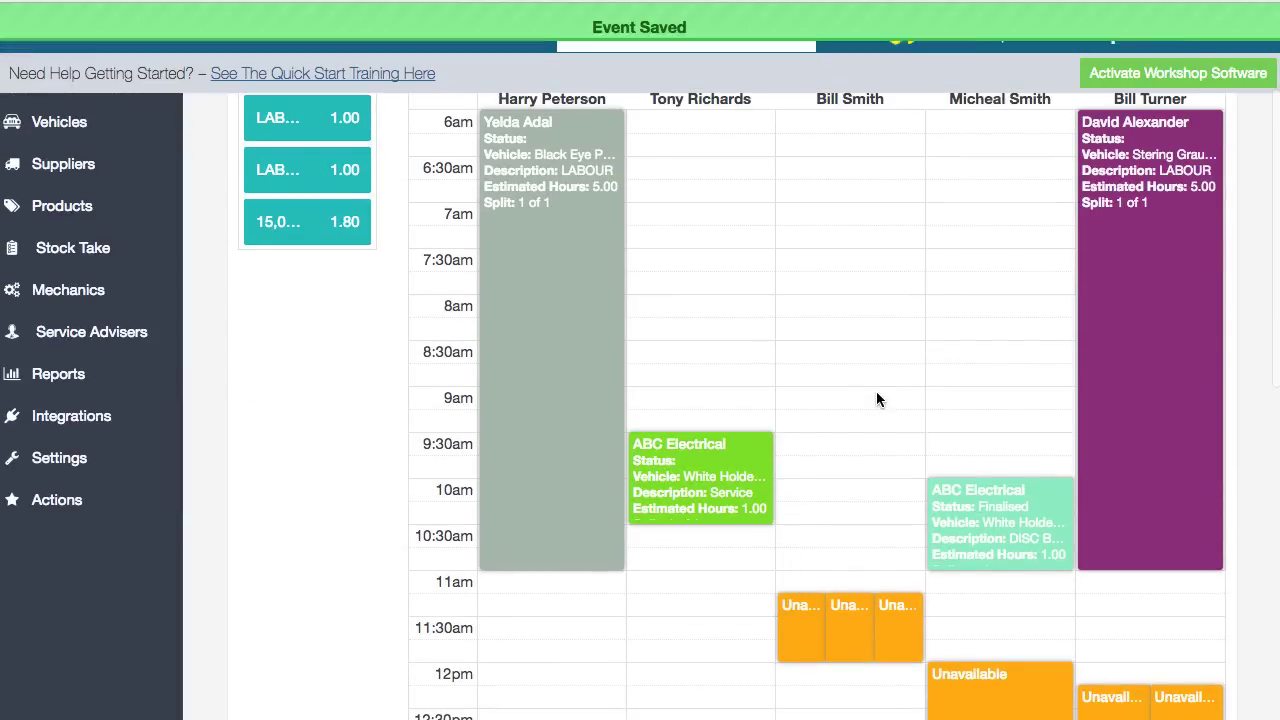
mouse_move(763, 460)
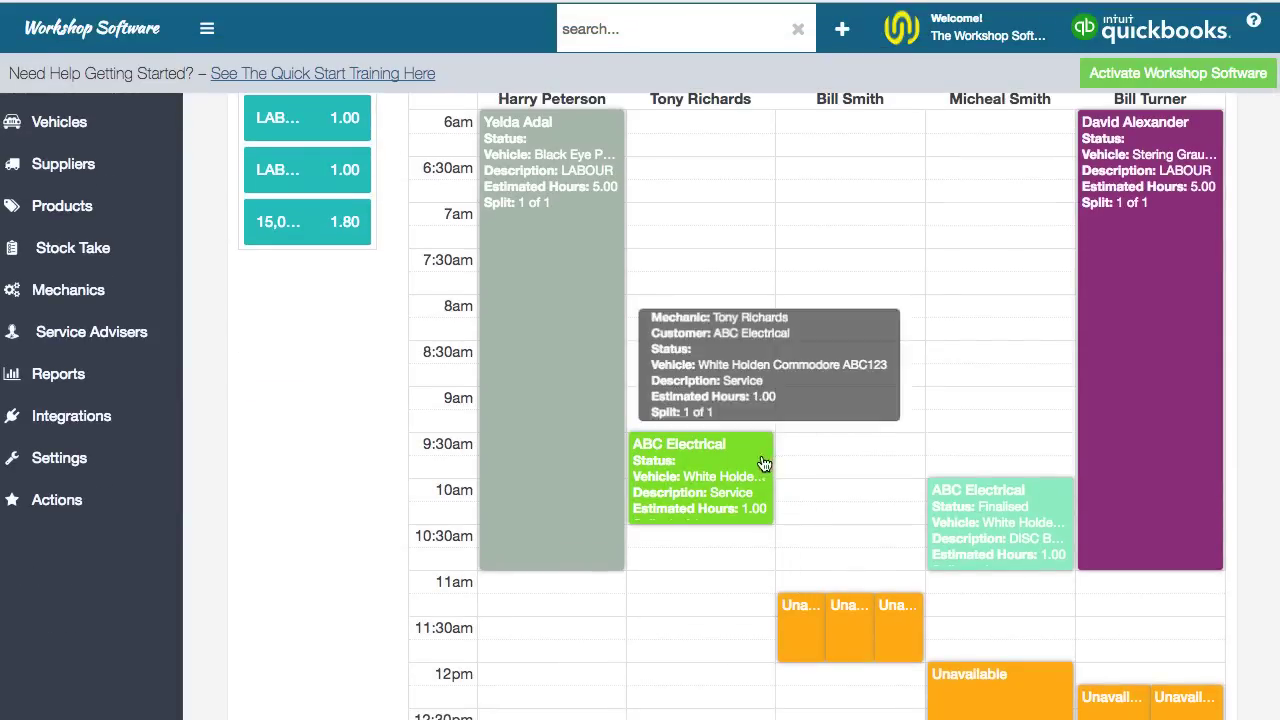
left_click_drag(745, 462, 740, 403)
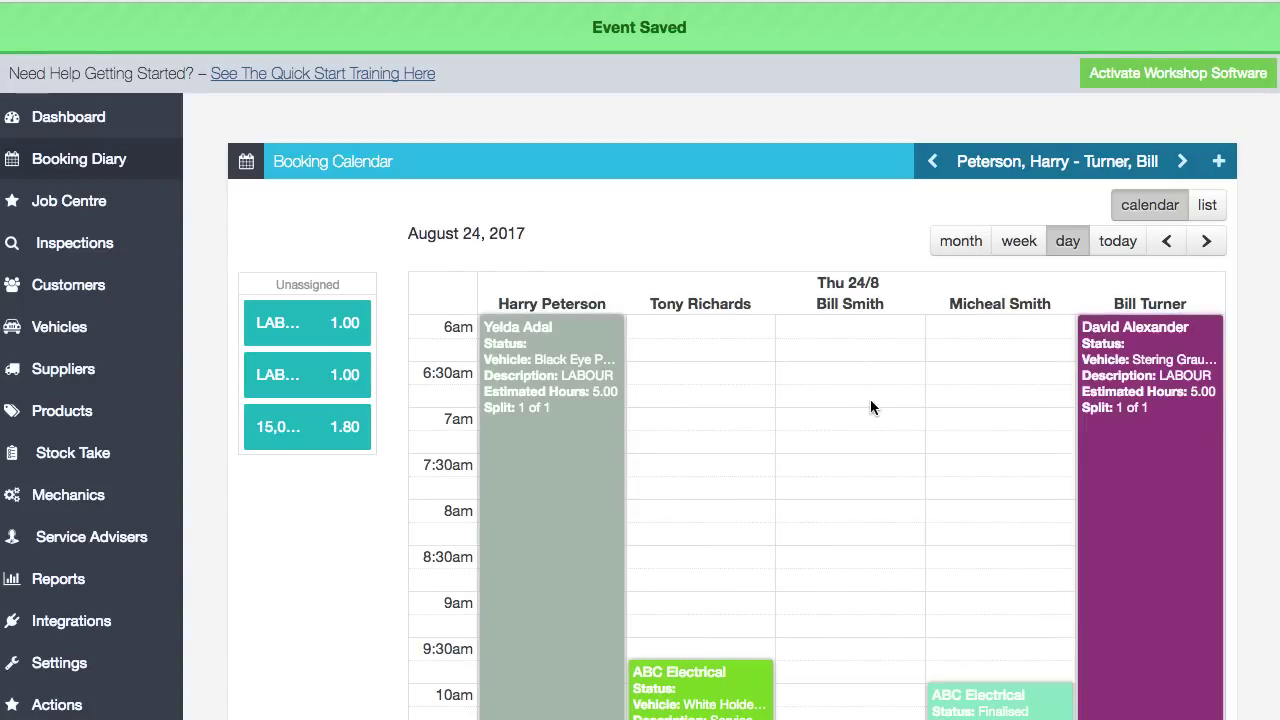
- View the booking calendar for the week of 21–27 August 2017 and return to the day schedule
left_click(1030, 243)
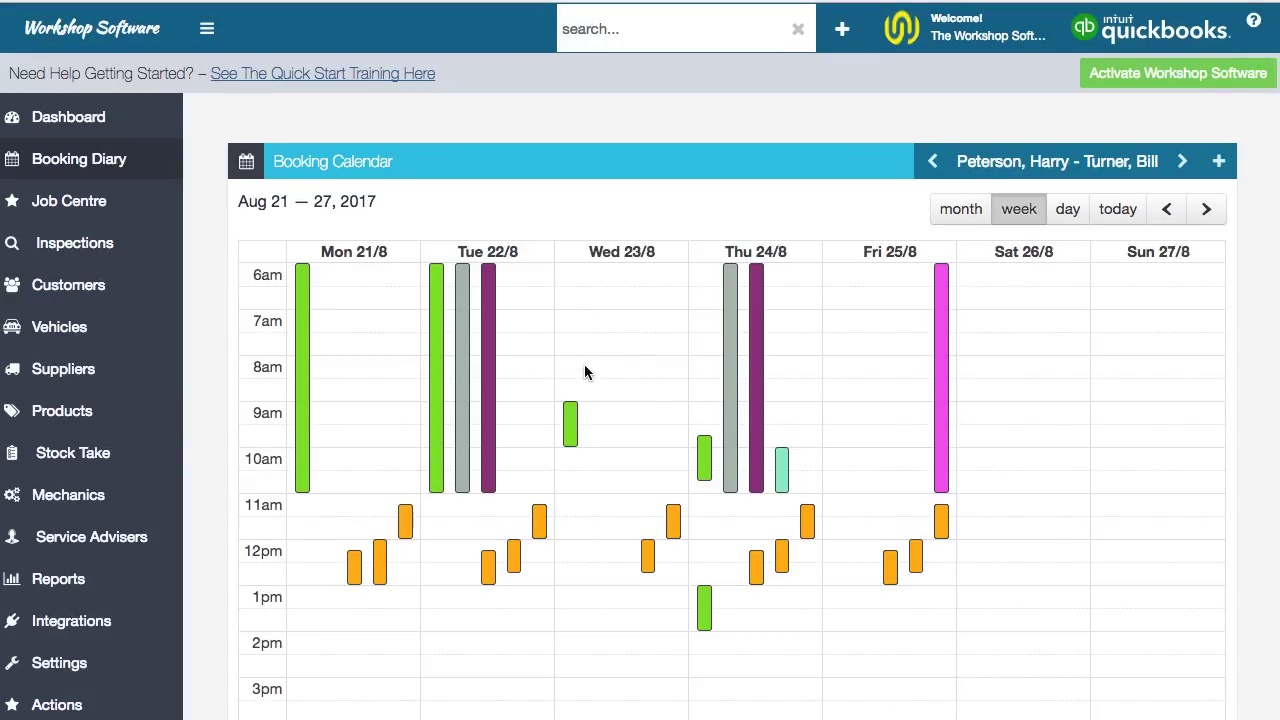
left_click(1120, 212)
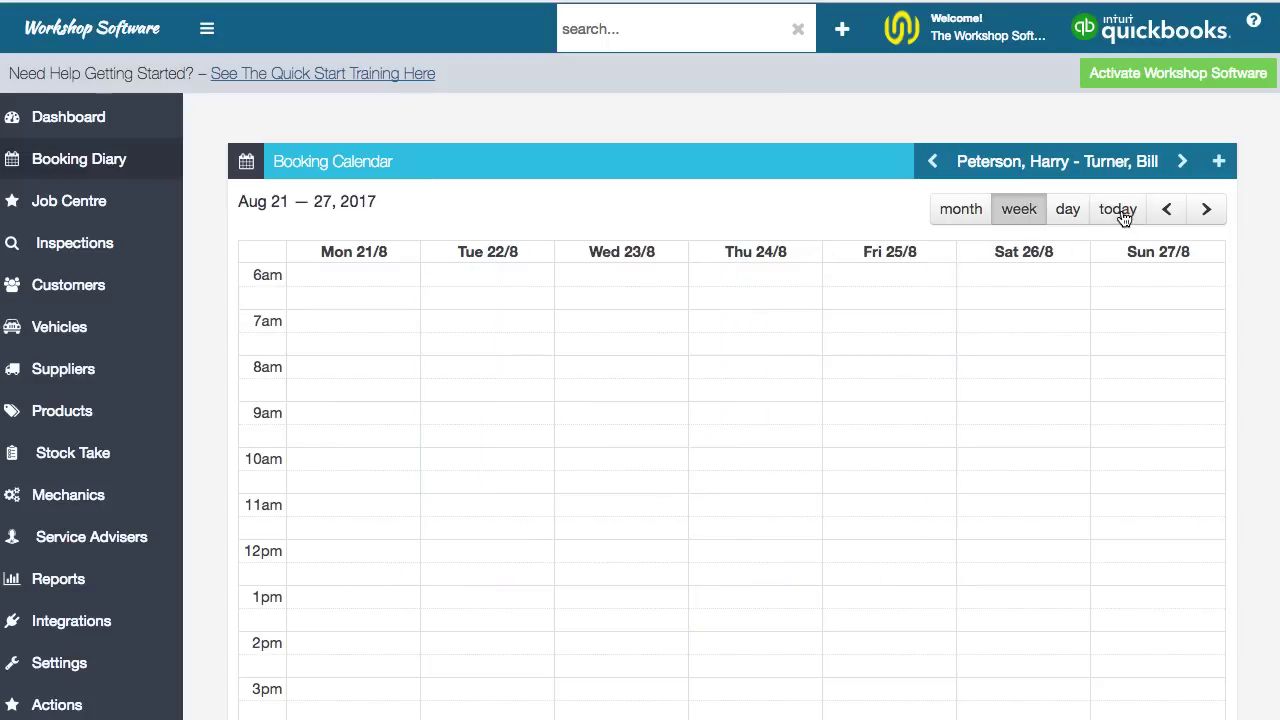
left_click(1077, 211)
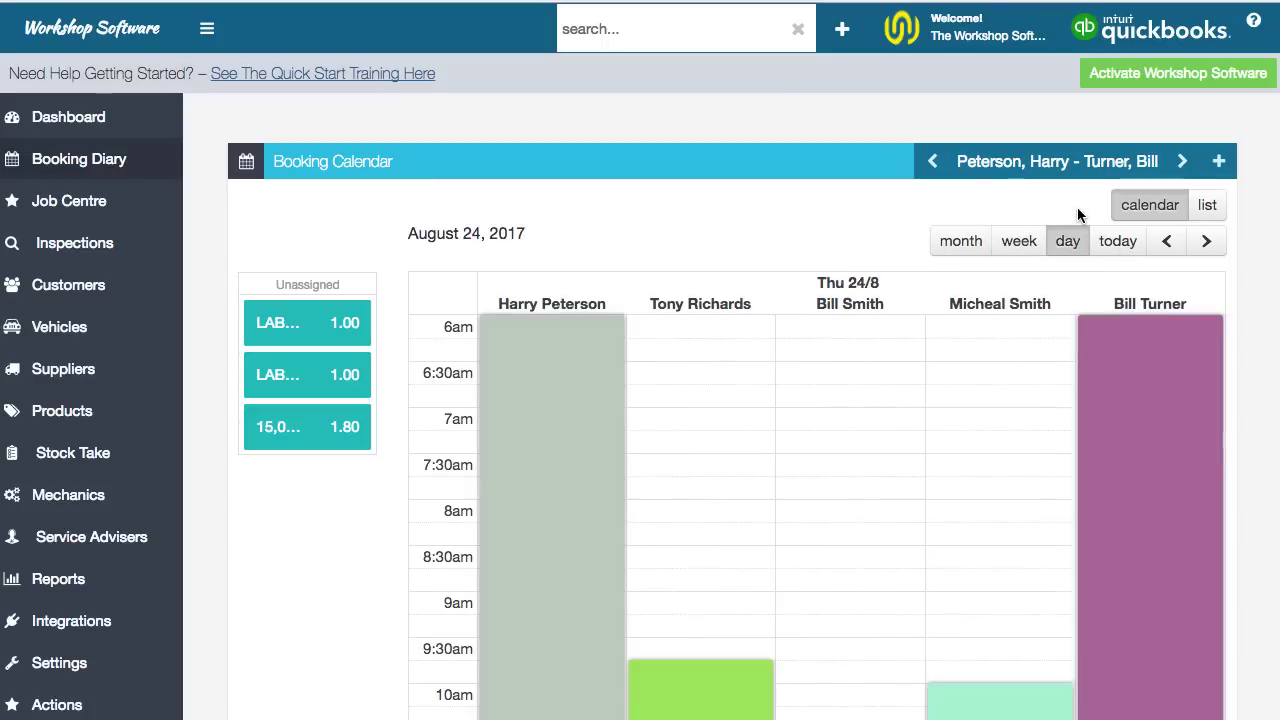
- Open ABC Electrical's booking without a status from the day's booking list, then save it and start the job
left_click(1207, 206)
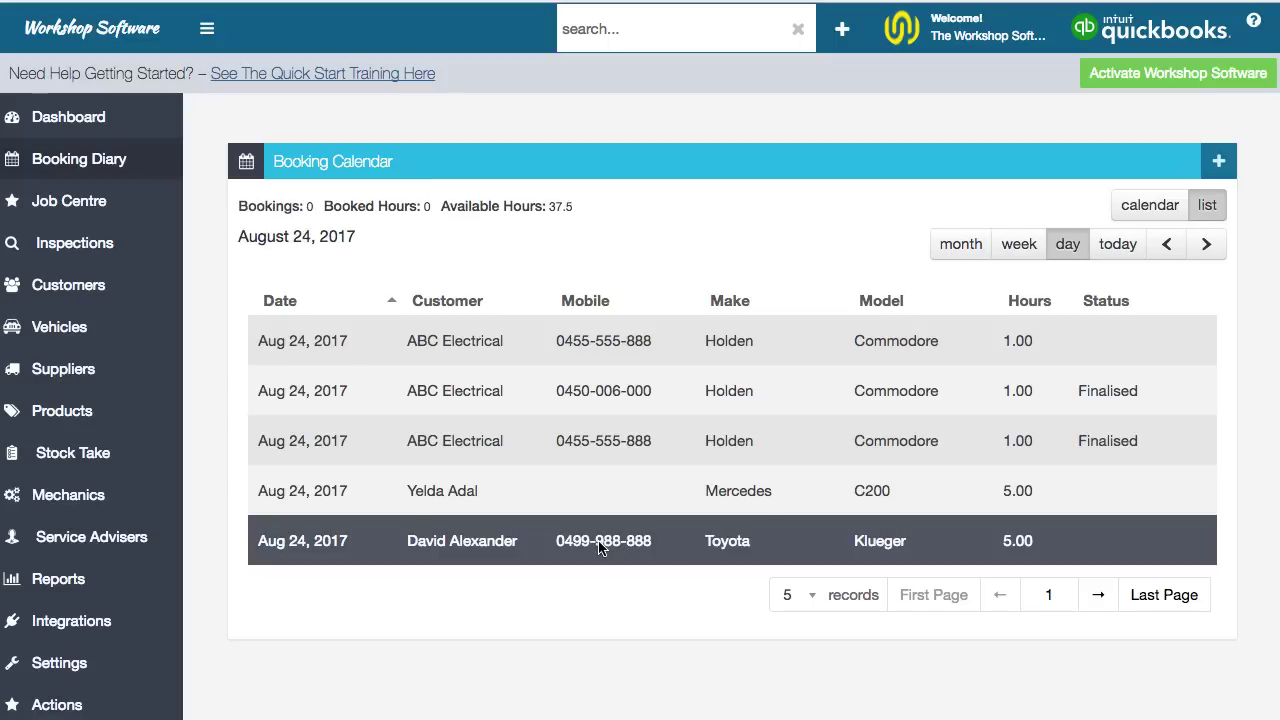
left_click(710, 344)
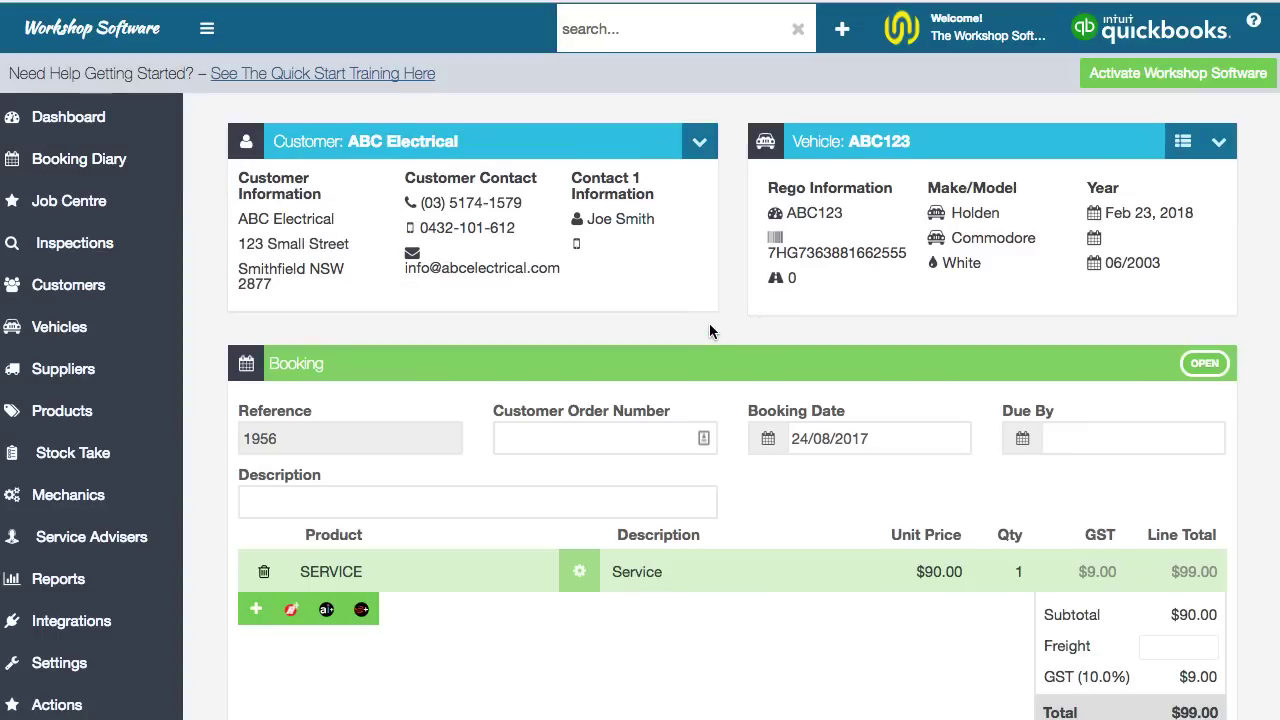
scroll(709, 323, "down", 5)
scroll(710, 331, "down", 6)
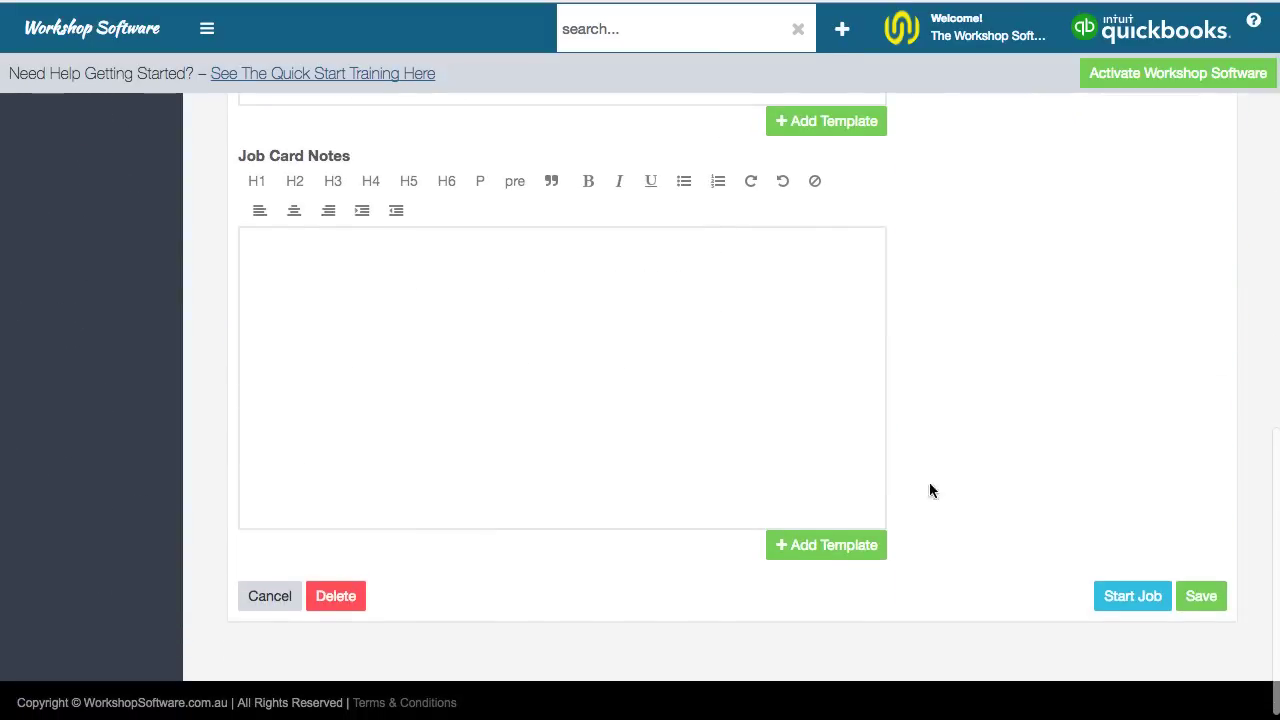
left_click(1135, 598)
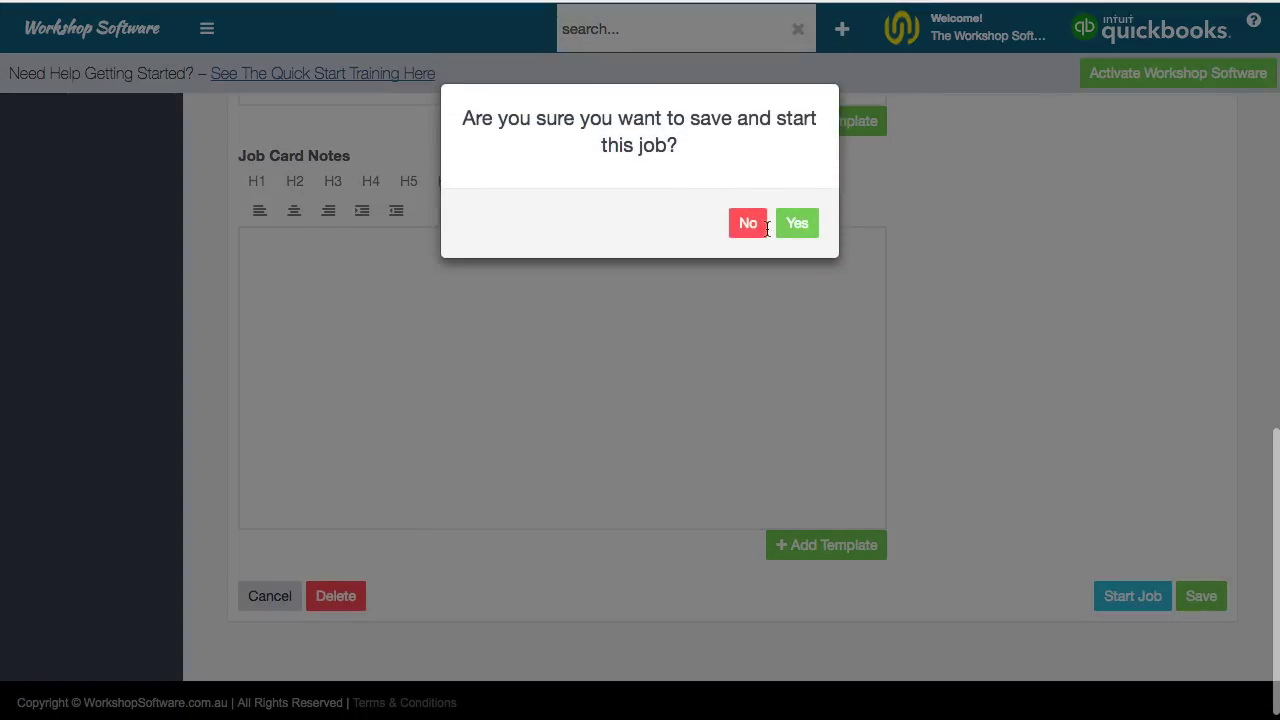
left_click(795, 234)
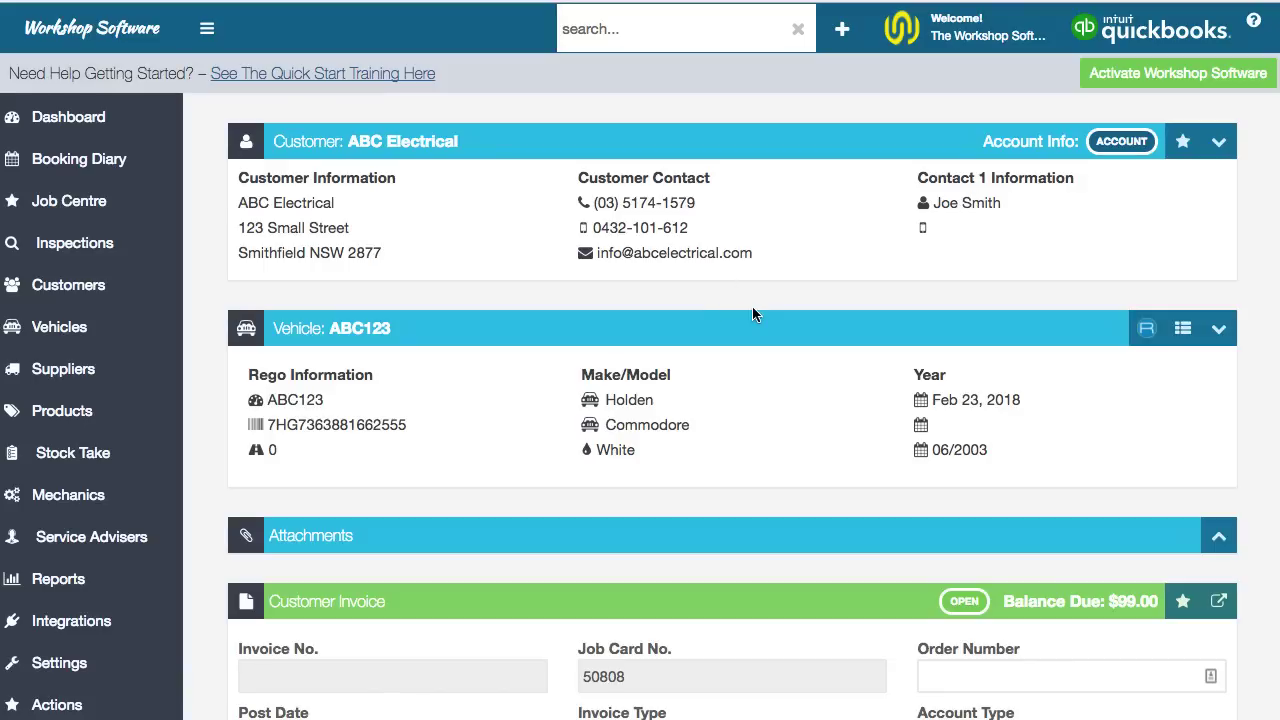
- Review the new job's customer invoice details and open its printable job card
scroll(753, 310, "down", 5)
scroll(753, 314, "down", 4)
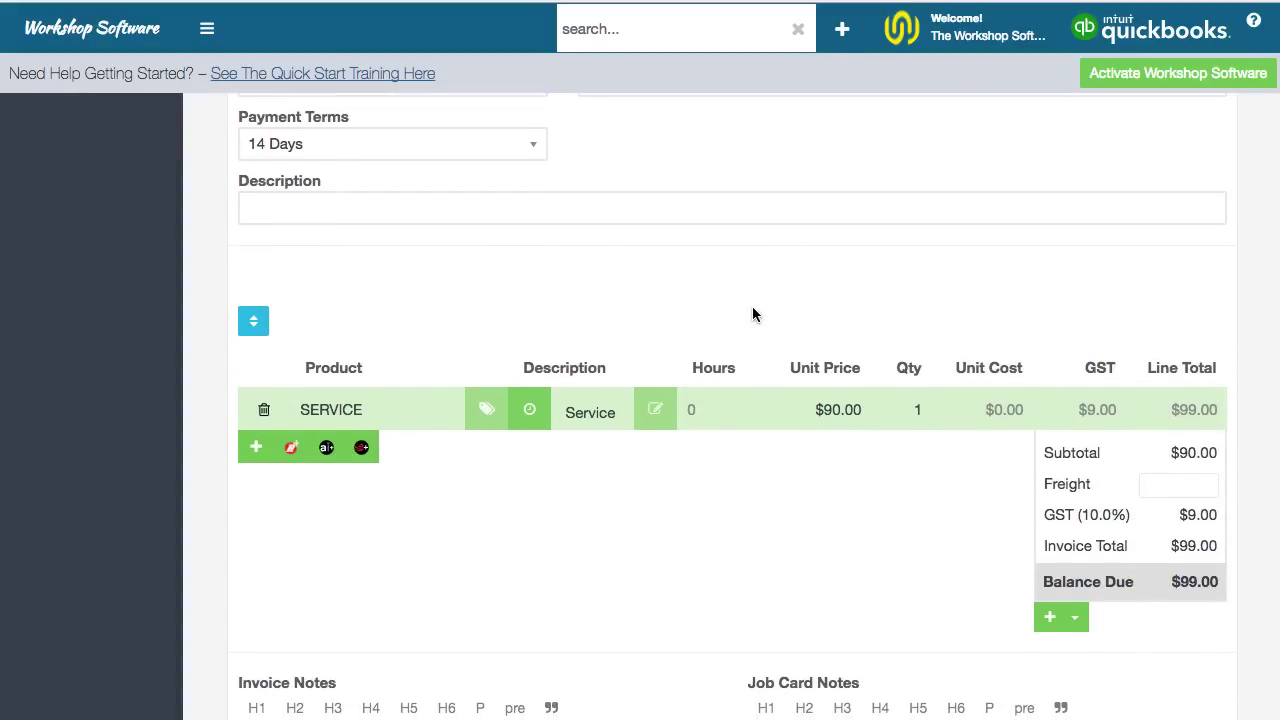
scroll(753, 312, "up", 10)
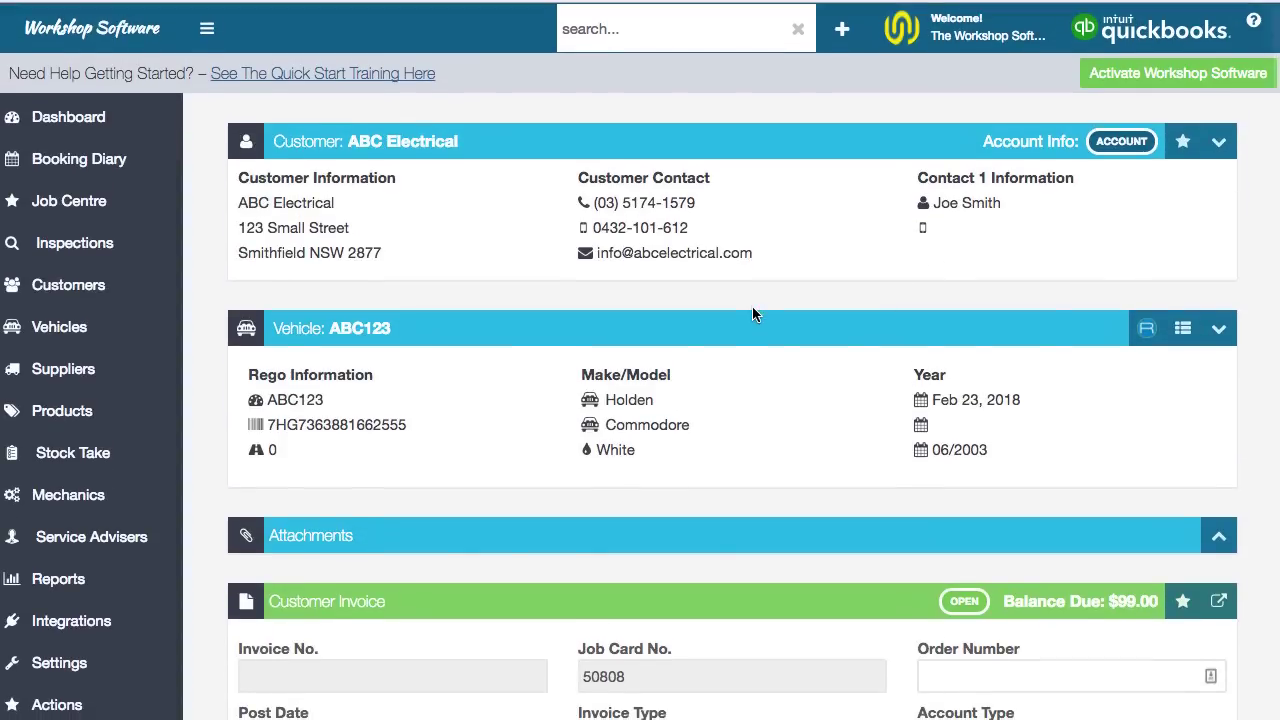
scroll(752, 310, "down", 2)
scroll(752, 314, "down", 8)
scroll(753, 314, "up", 6)
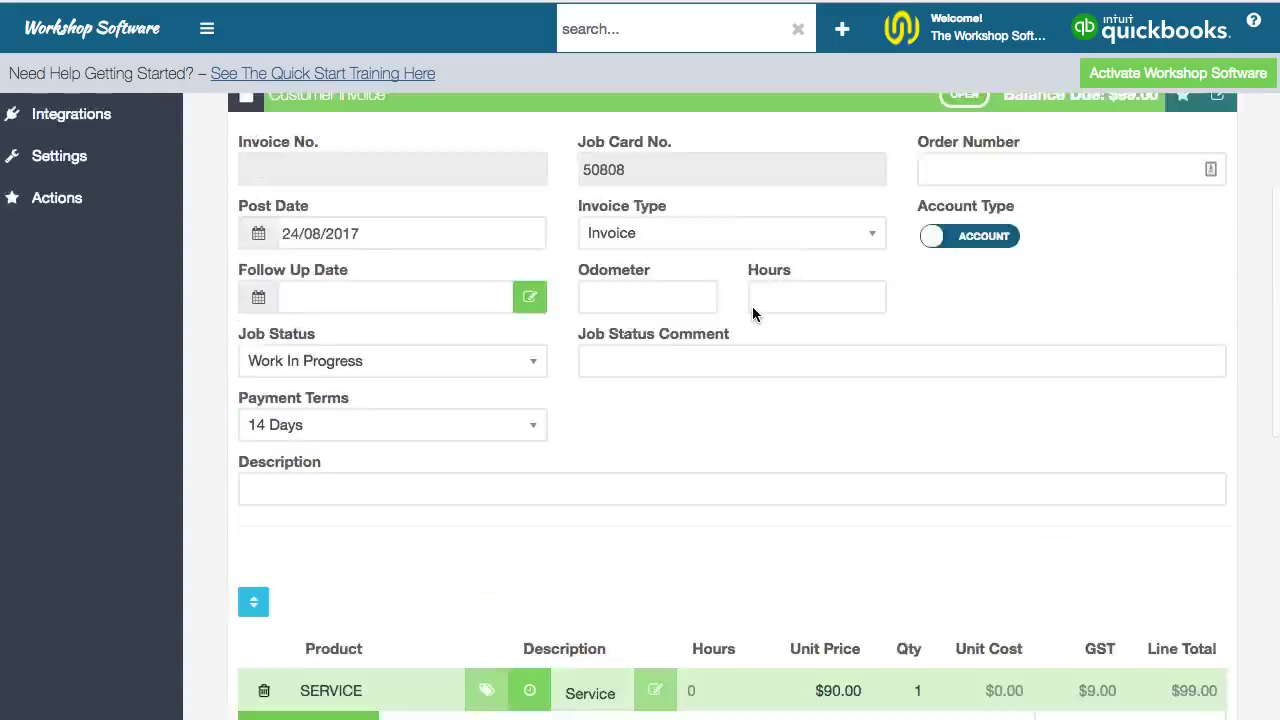
left_click(1219, 343)
left_click(1136, 445)
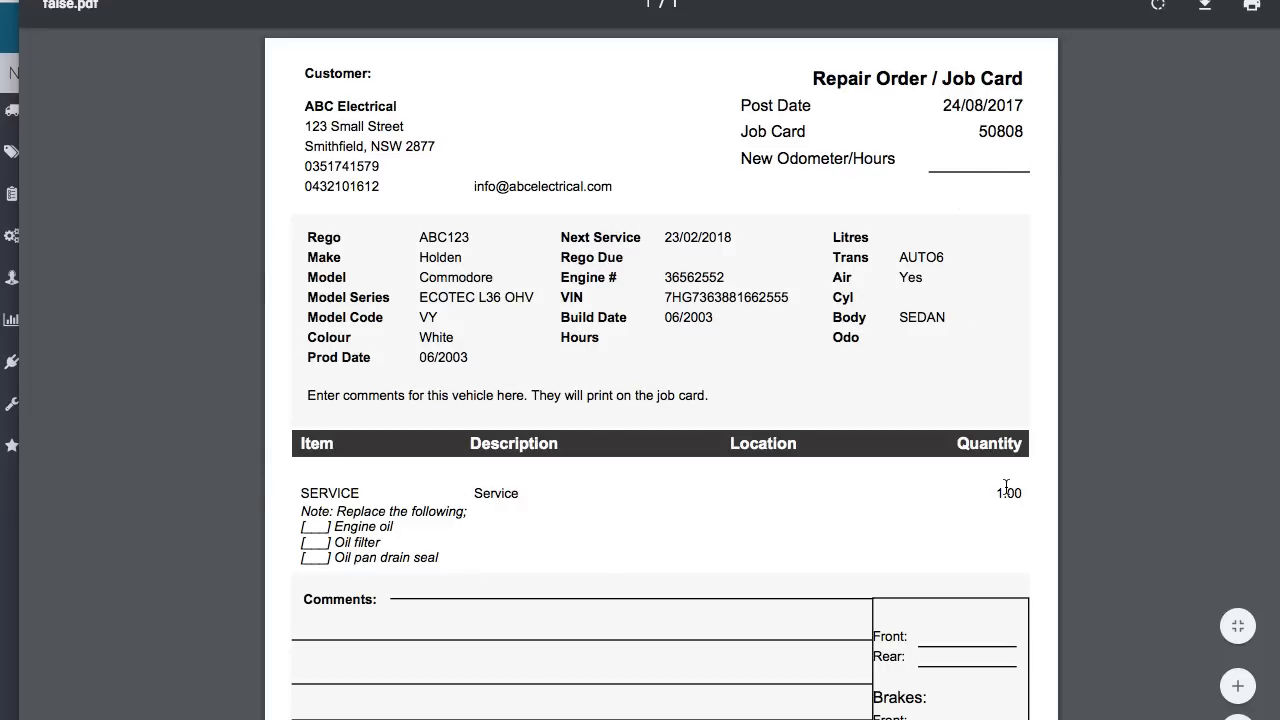
- Examine the Repair Order / Job Card PDF, including the service checklist notes, comments area, barcode and permission line
left_click_drag(301, 507, 454, 568)
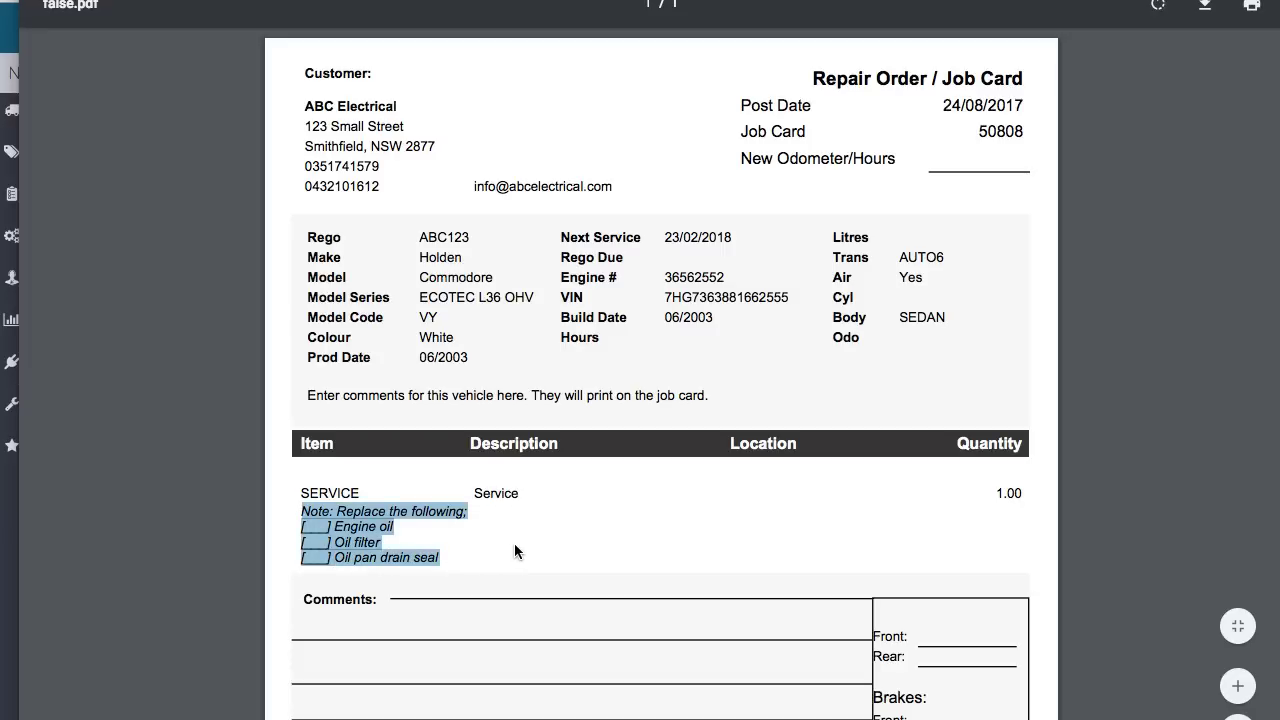
scroll(514, 543, "down", 1)
left_click(765, 520)
scroll(765, 520, "down", 5)
scroll(766, 520, "down", 1)
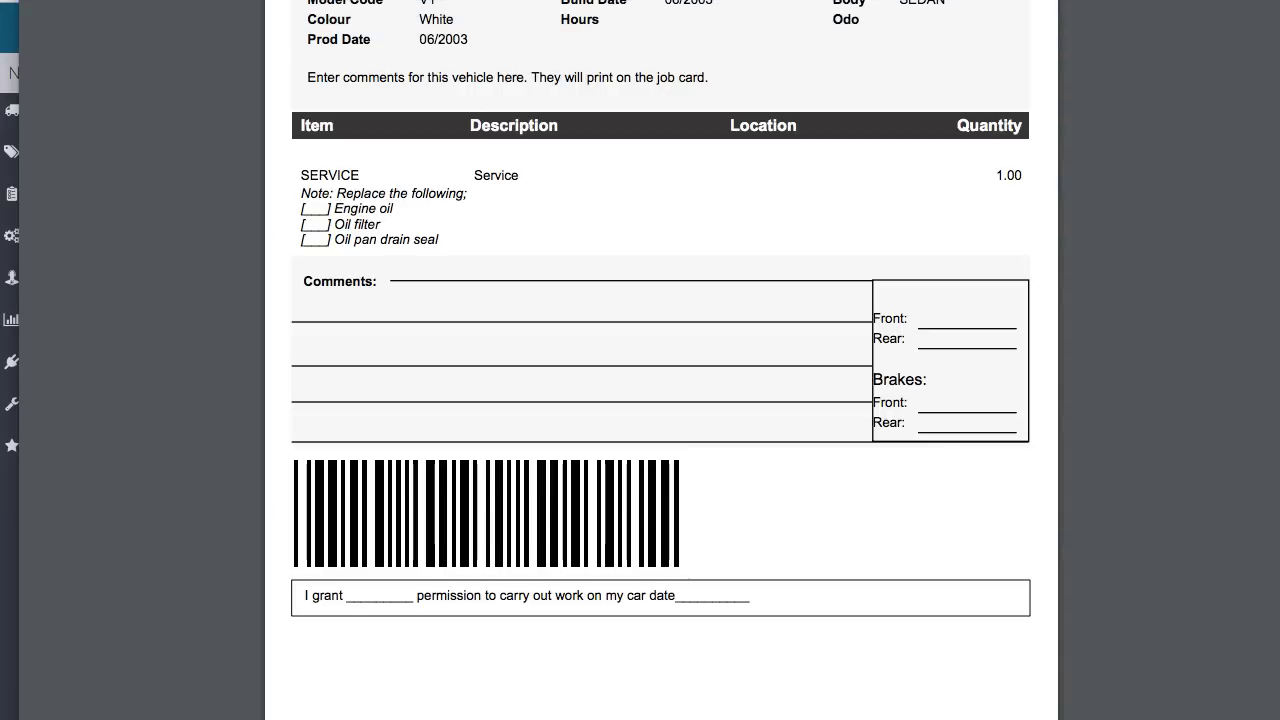
scroll(874, 245, "down", 1)
scroll(875, 252, "up", 5)
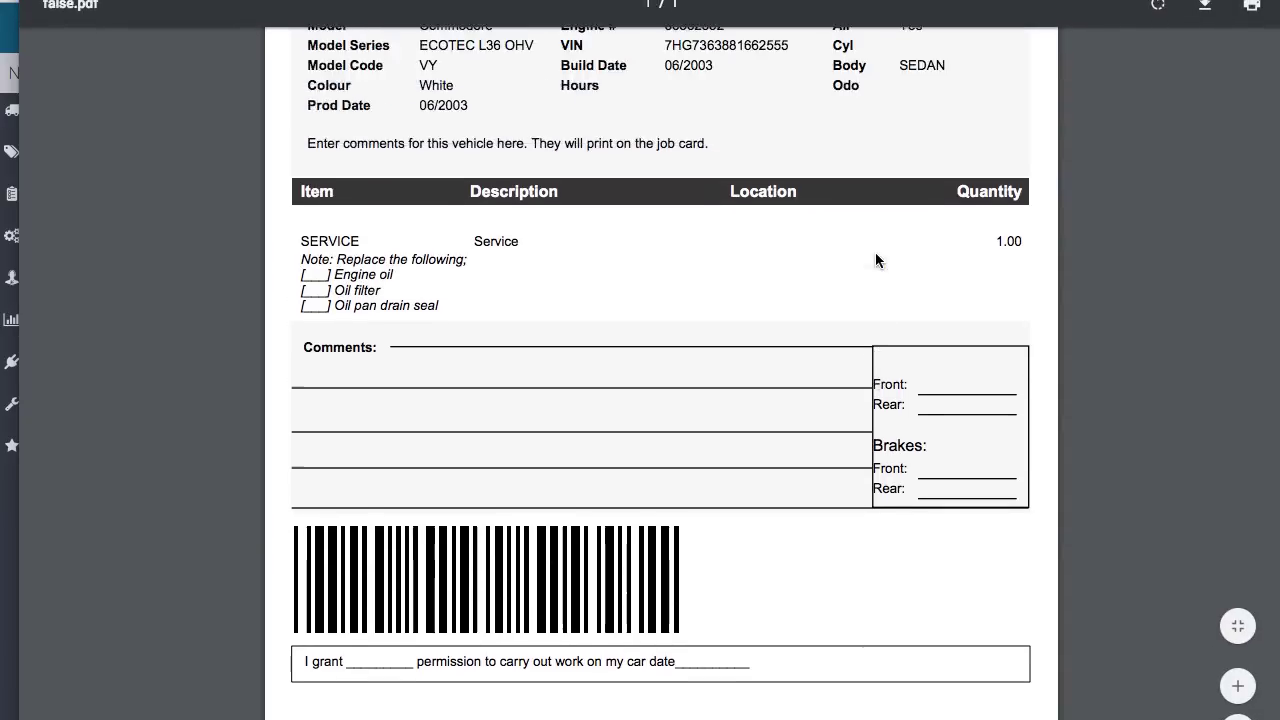
scroll(875, 252, "up", 1)
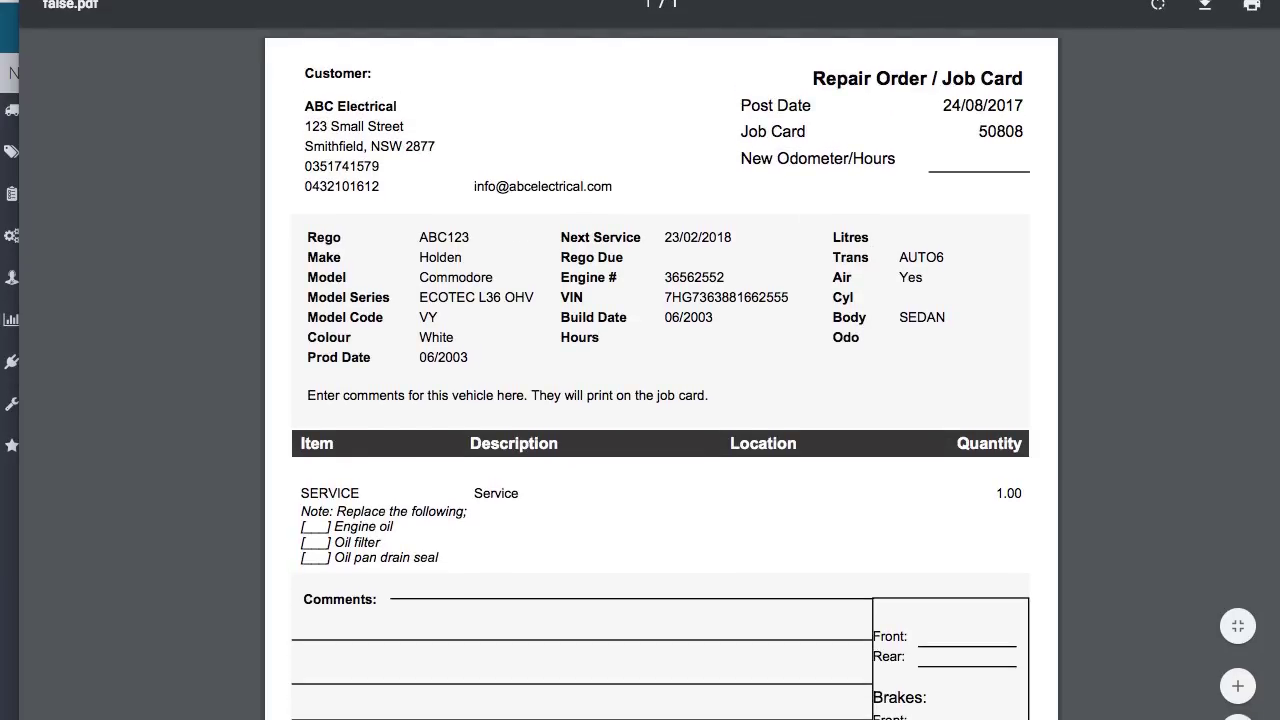
- Return from the job card PDF to the customer invoice and save the invoice
left_click(10, 75)
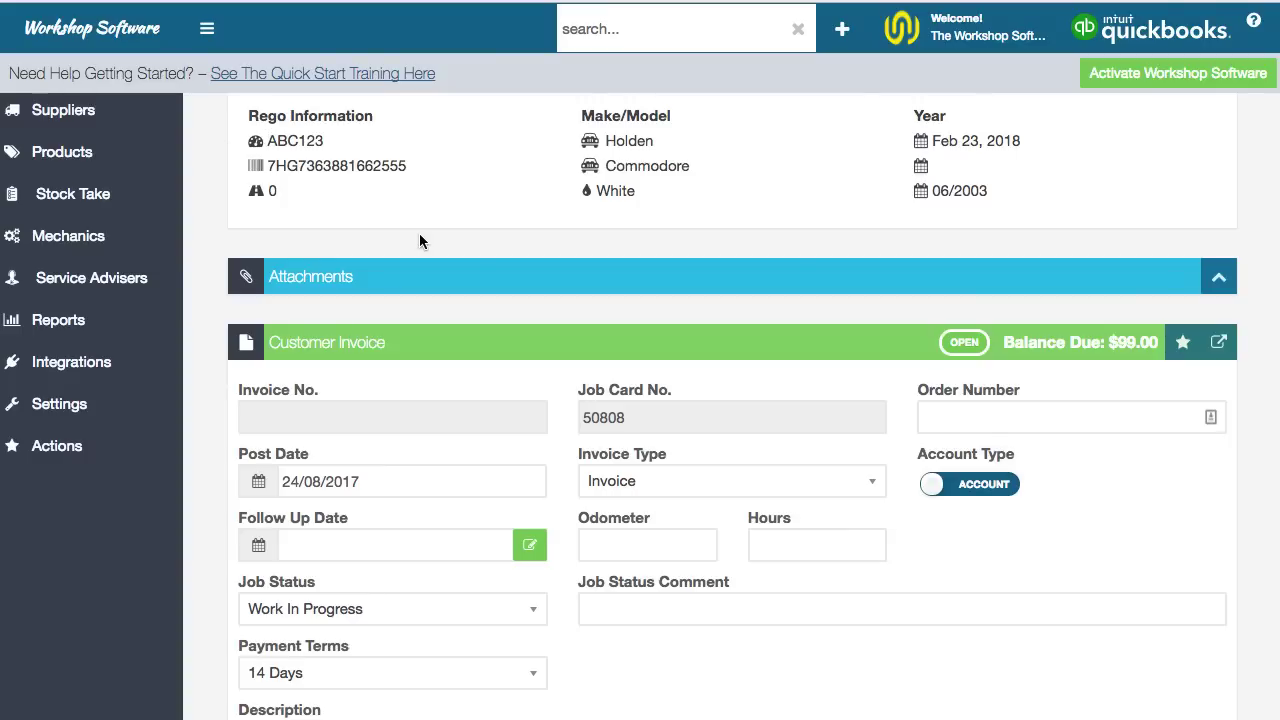
scroll(419, 233, "up", 3)
scroll(419, 233, "down", 15)
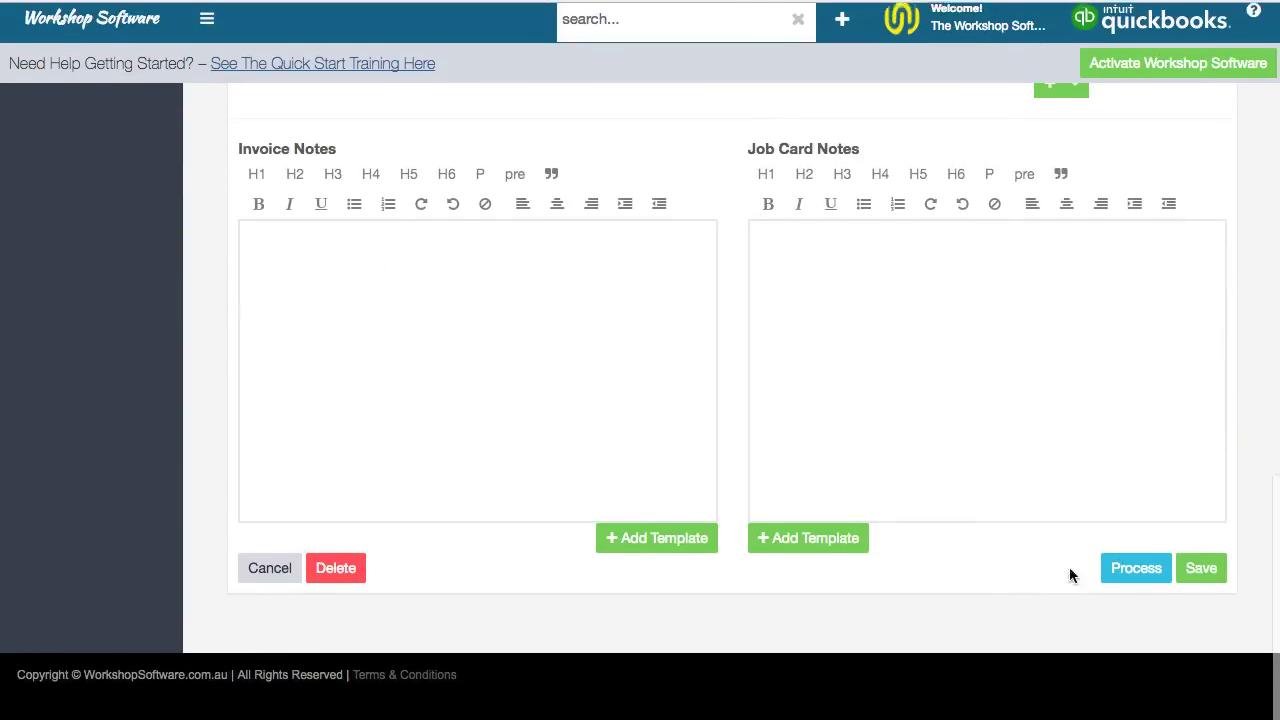
left_click(1201, 578)
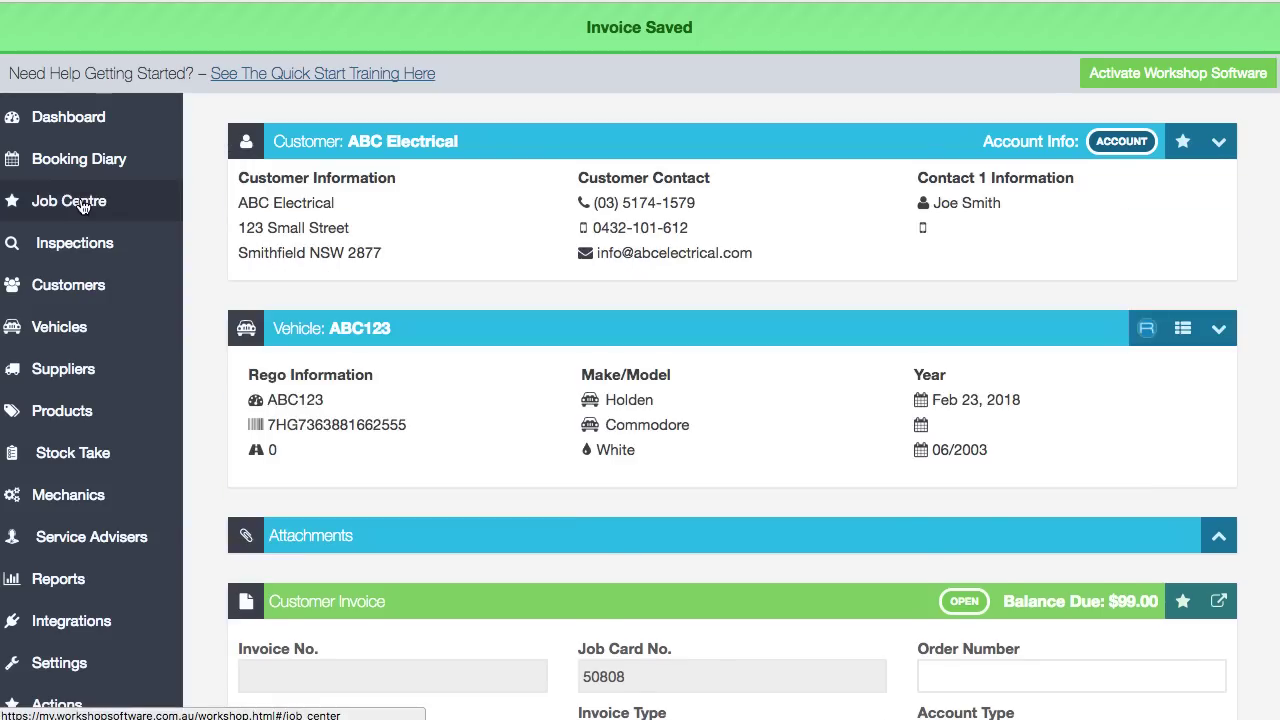
- Open the Job Centre and look through the list of open invoices
left_click(82, 203)
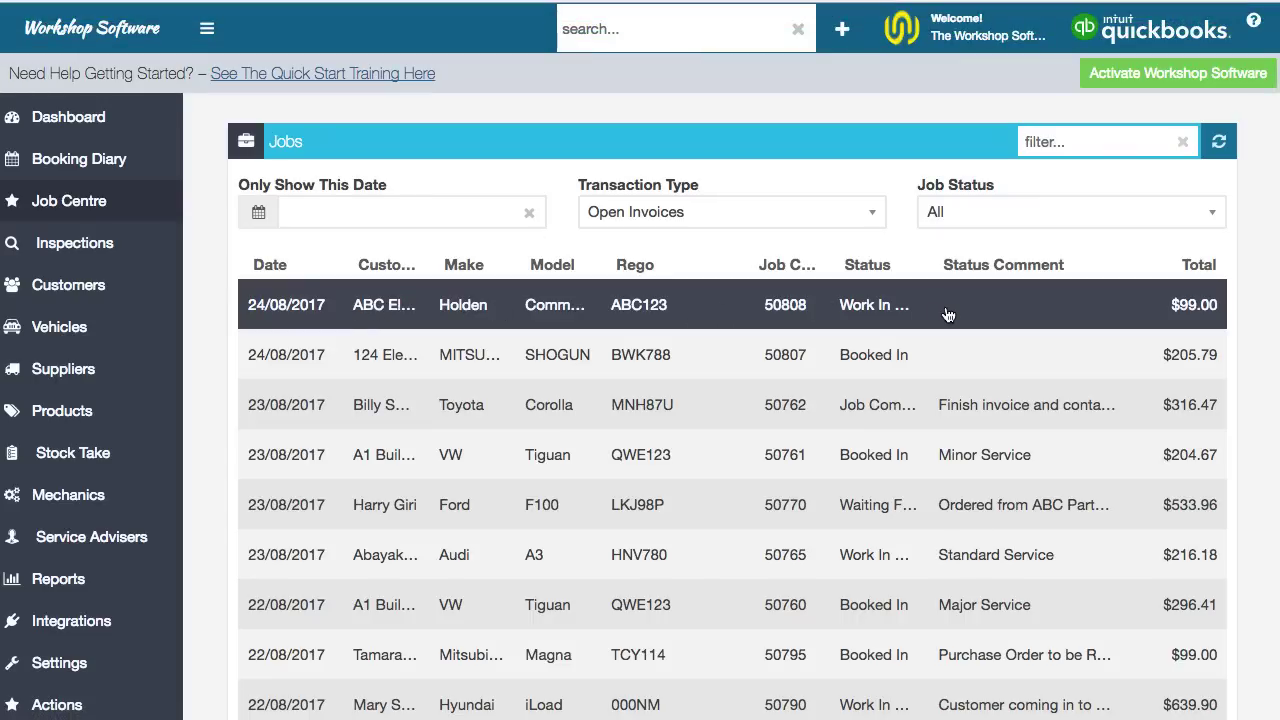
scroll(948, 315, "down", 5)
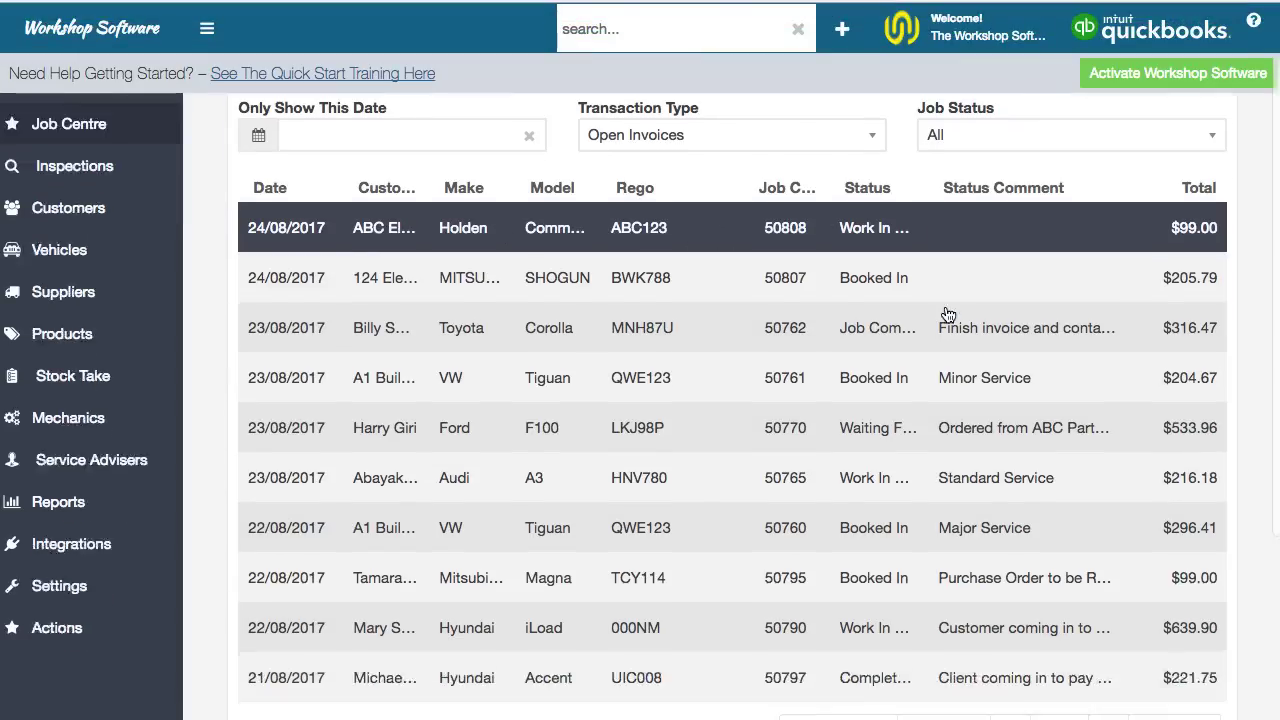
scroll(948, 315, "up", 3)
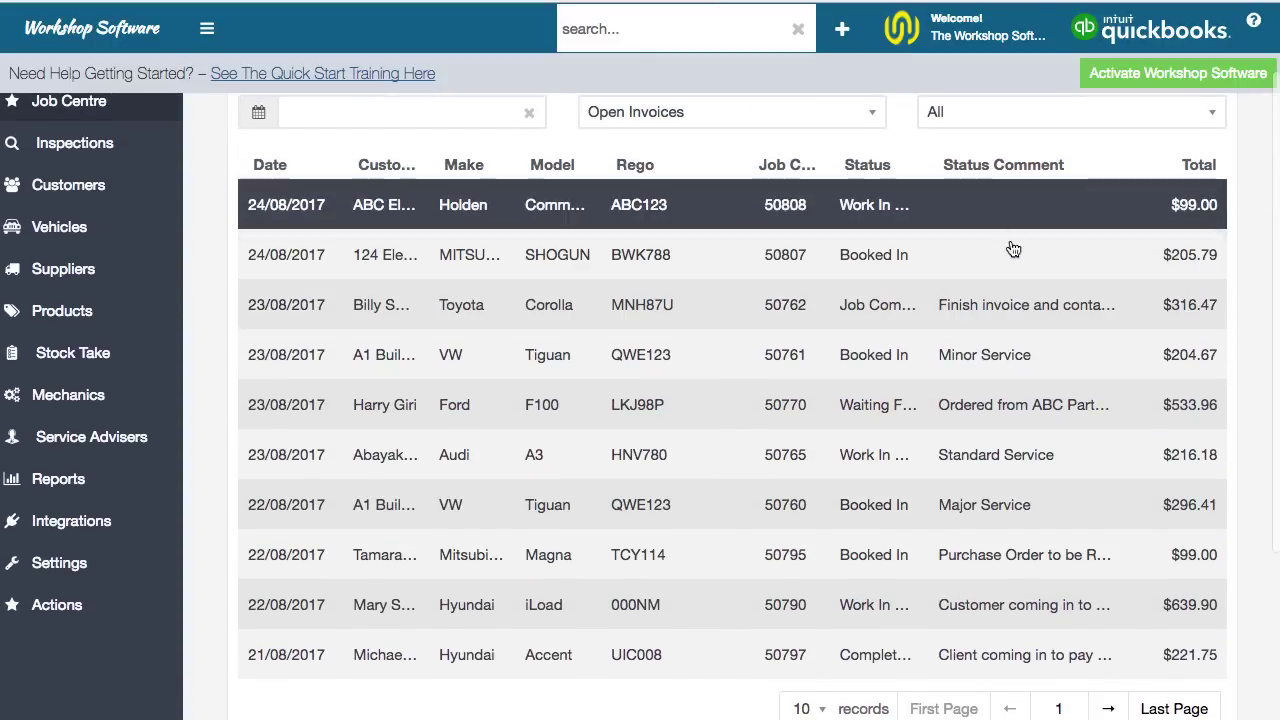
scroll(1017, 234, "up", 2)
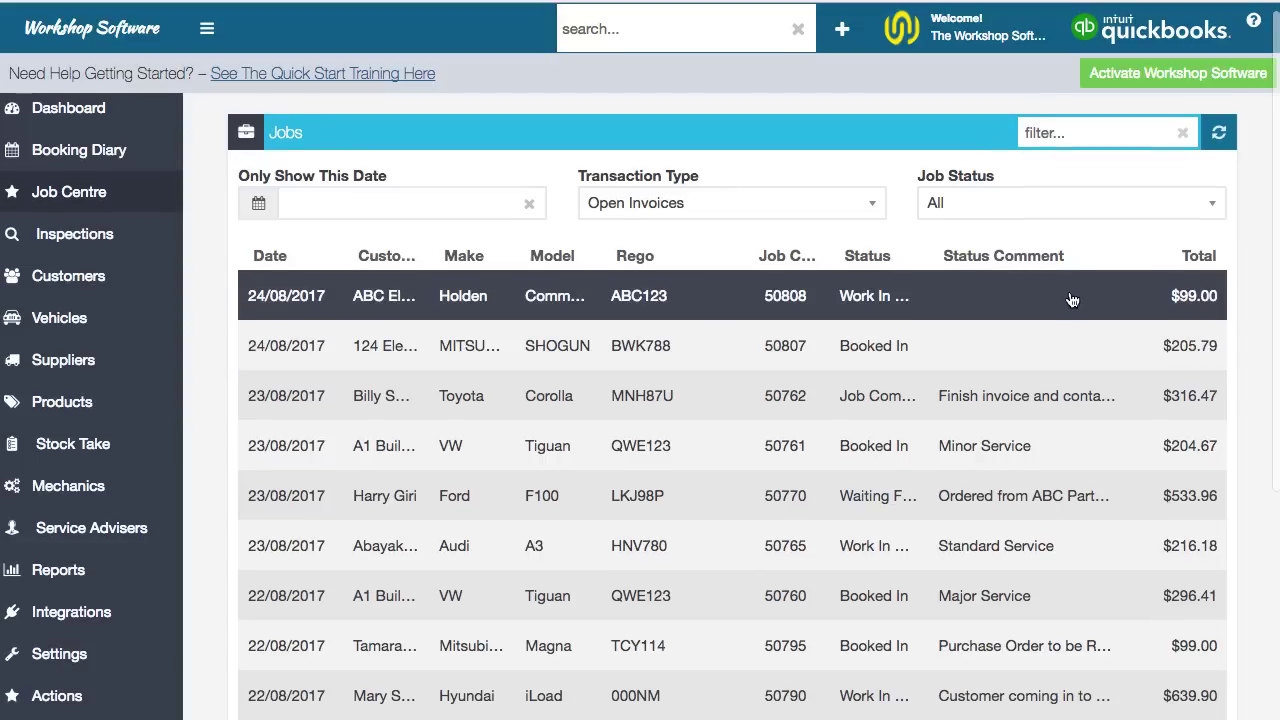
- Filter the open invoices by the Job Complete status and restore the list to all job statuses
left_click(1200, 210)
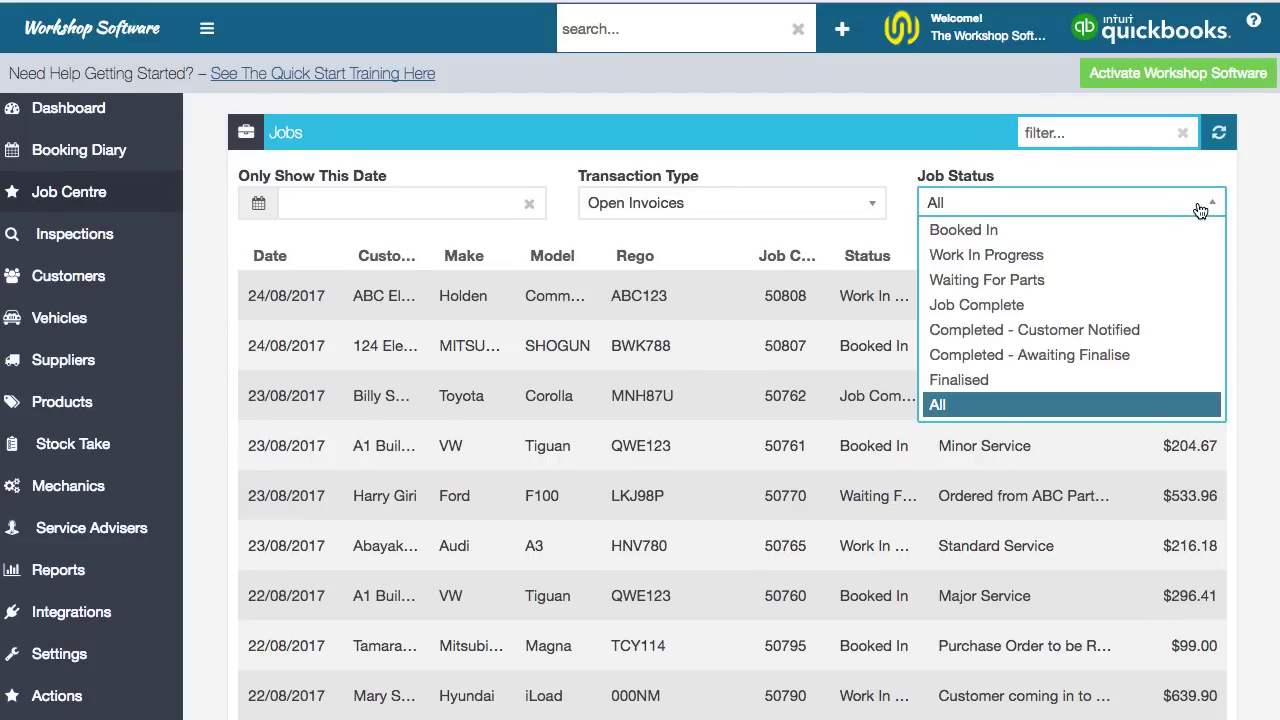
left_click(1018, 308)
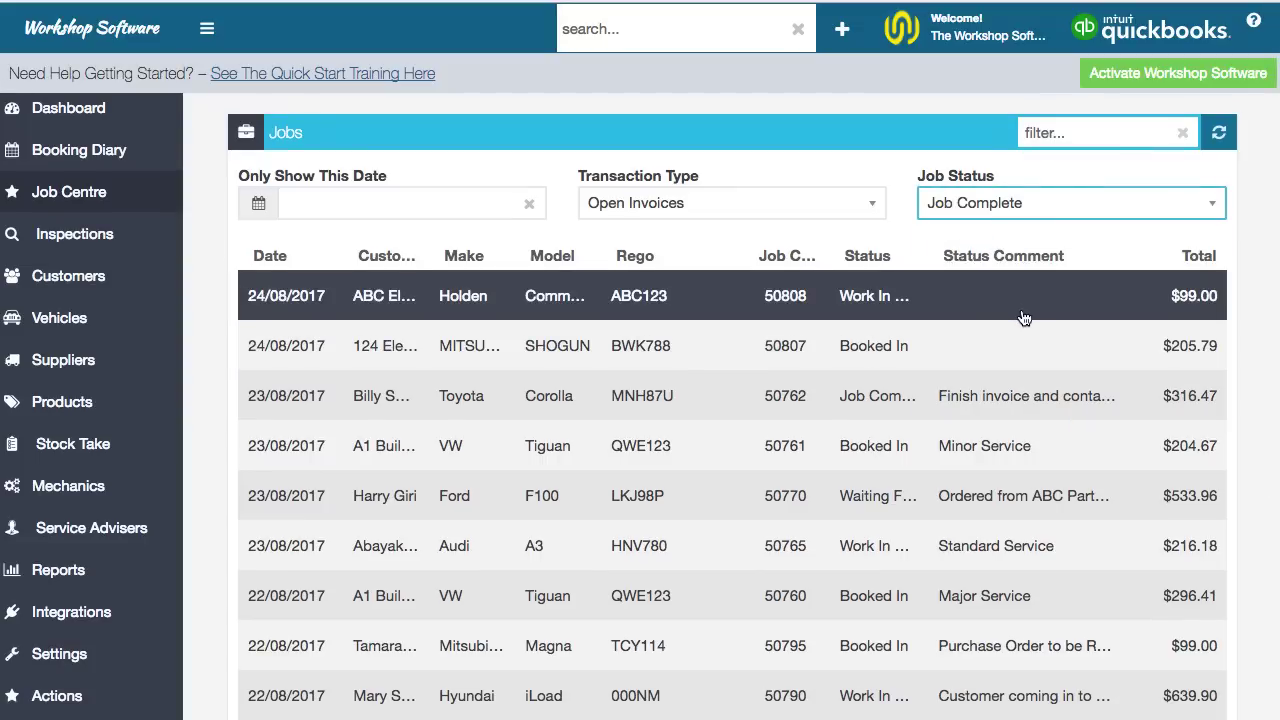
left_click(946, 212)
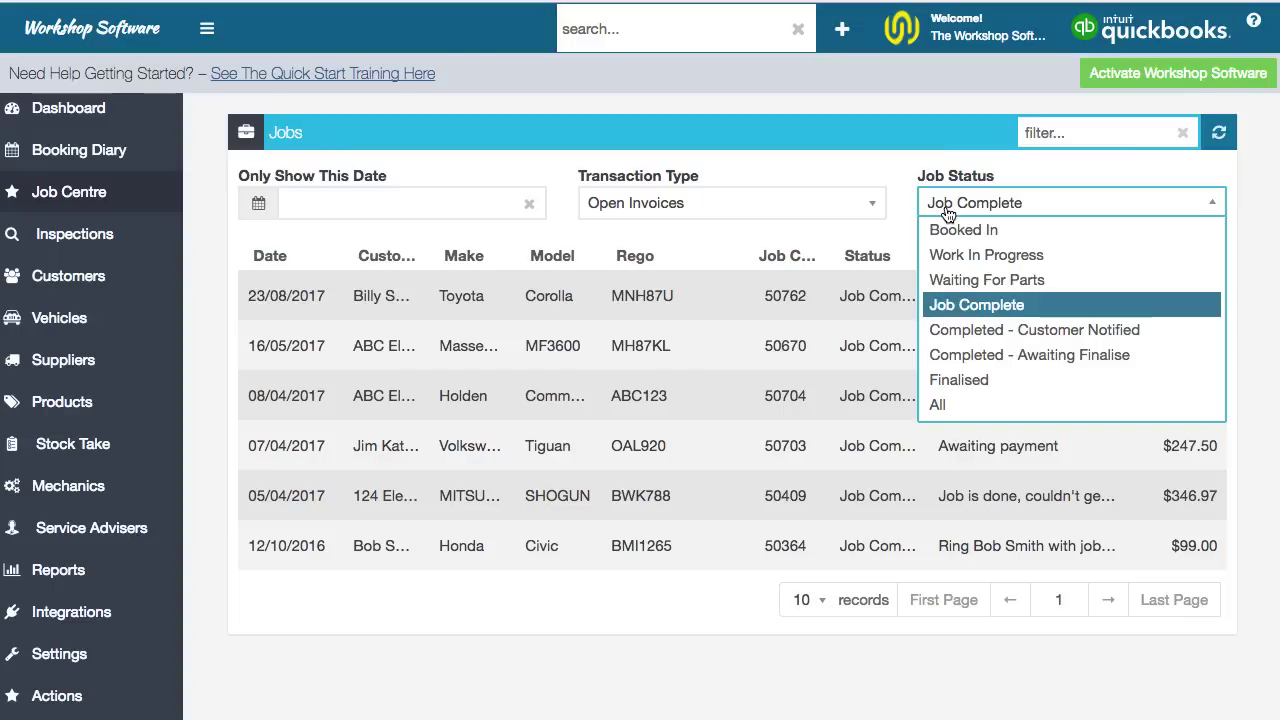
left_click(958, 410)
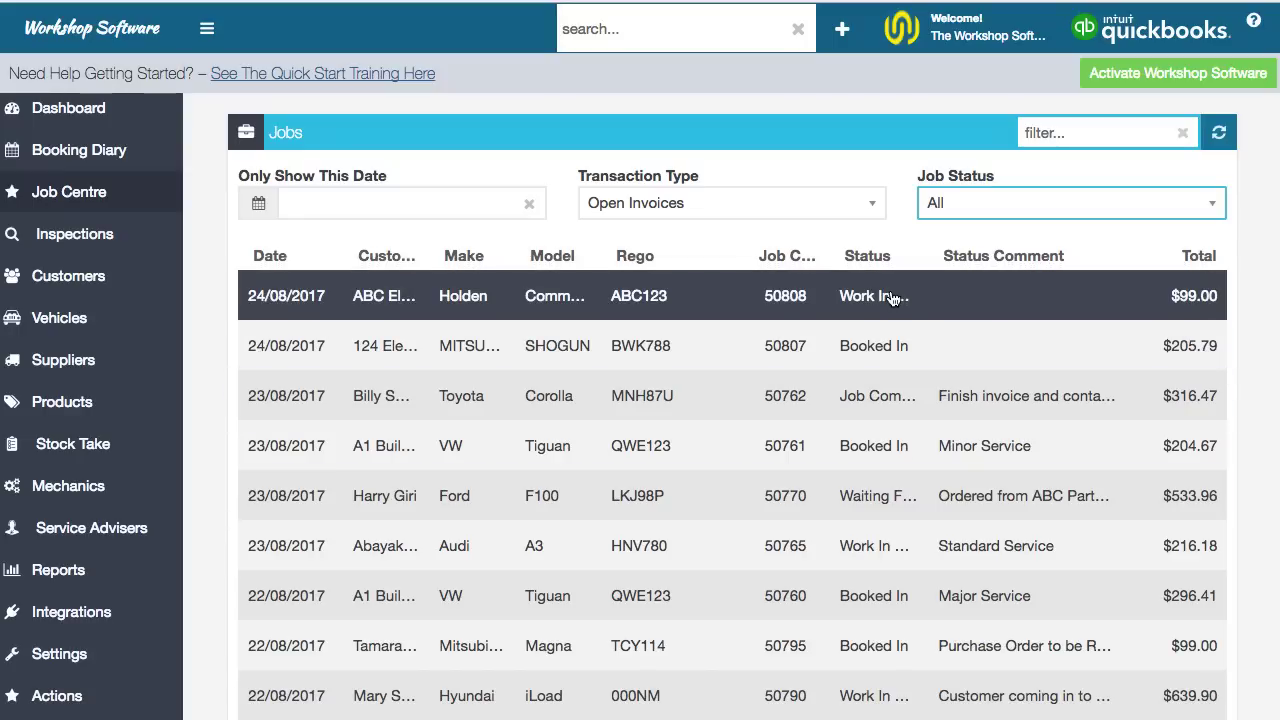
- Open the most recent ABC Electrical job from the Job Centre and insert a blank product line in its invoice
left_click(890, 296)
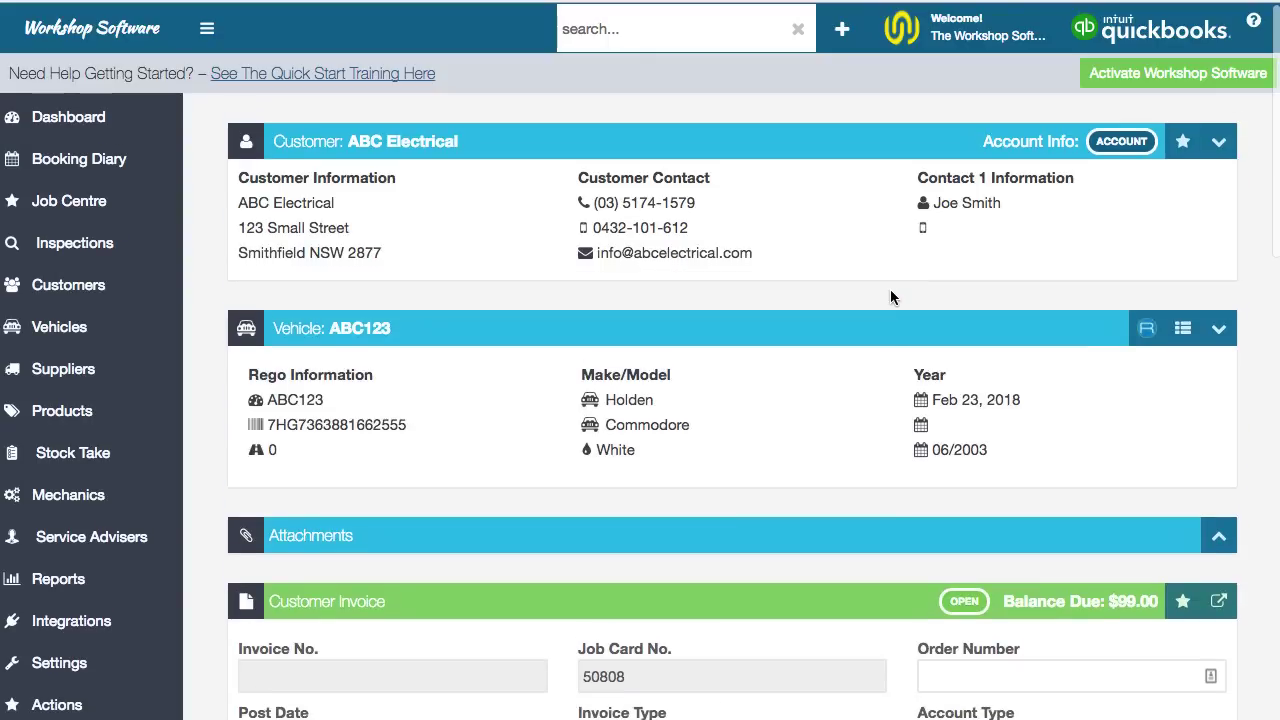
scroll(891, 292, "down", 8)
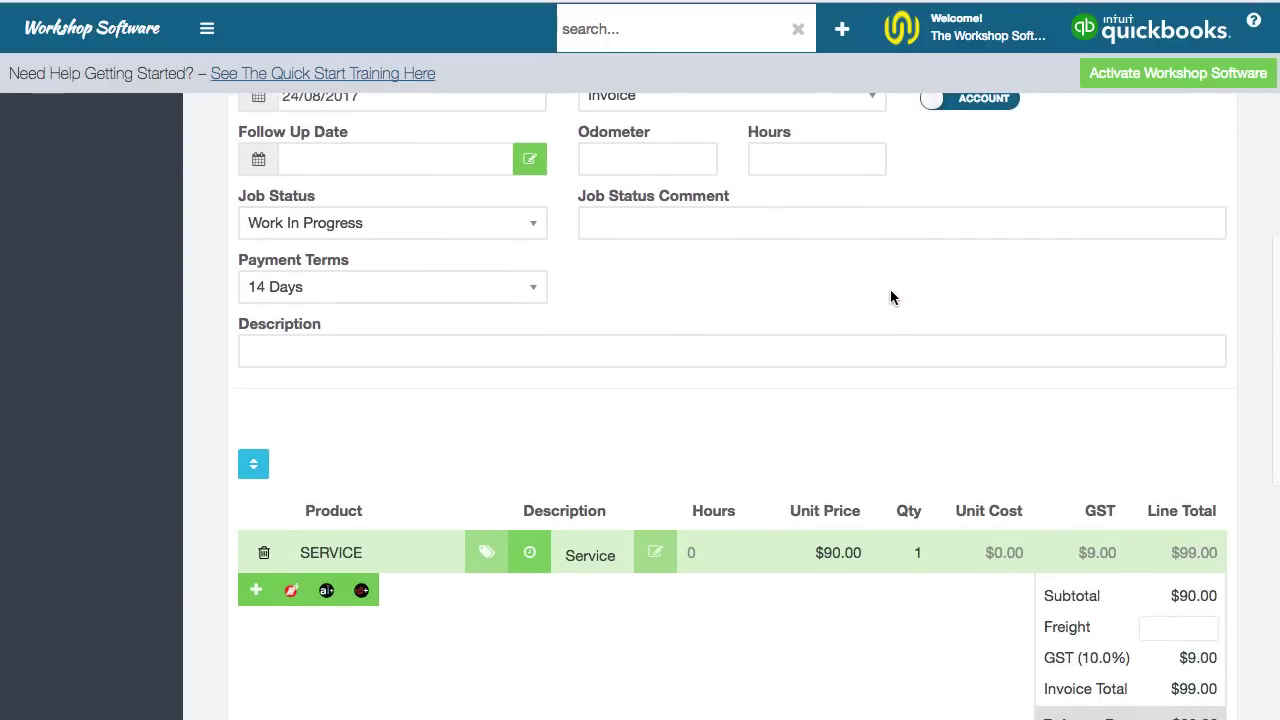
left_click(250, 366)
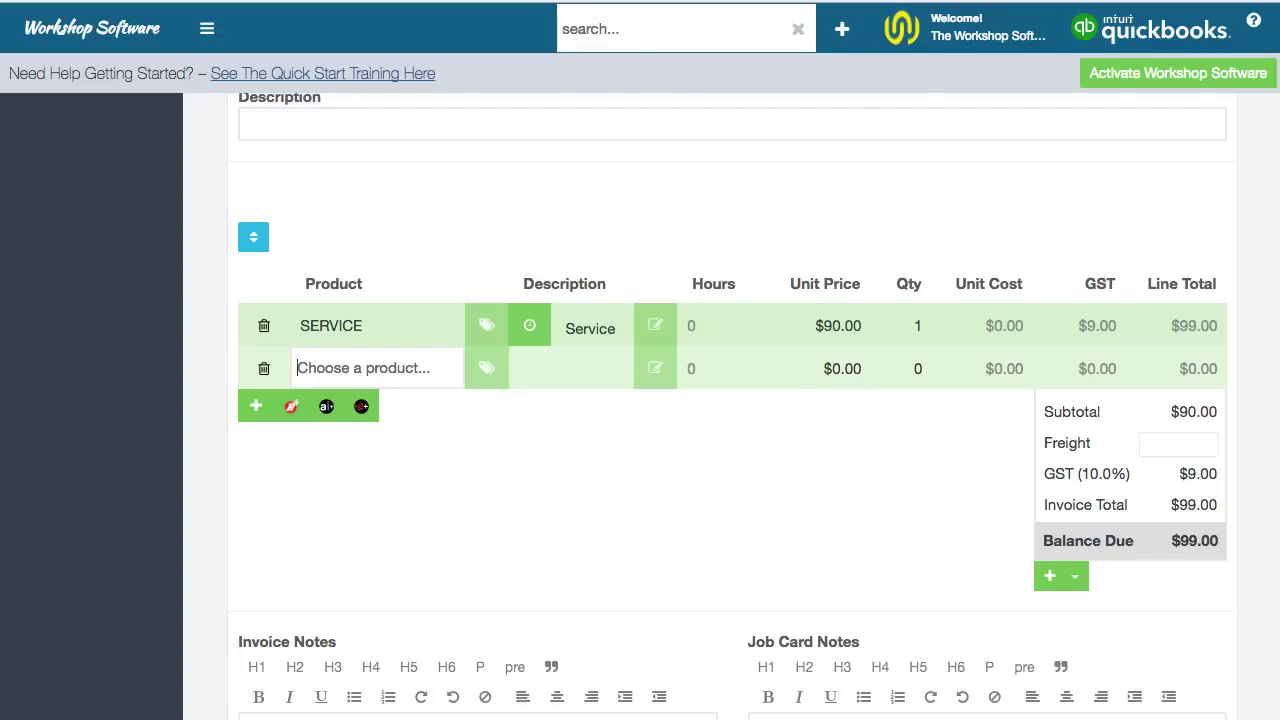
- Open the invoice's job card PDF, examine its service checklist, comments area and barcode, and close it
scroll(1068, 227, "up", 2)
scroll(1068, 227, "up", 5)
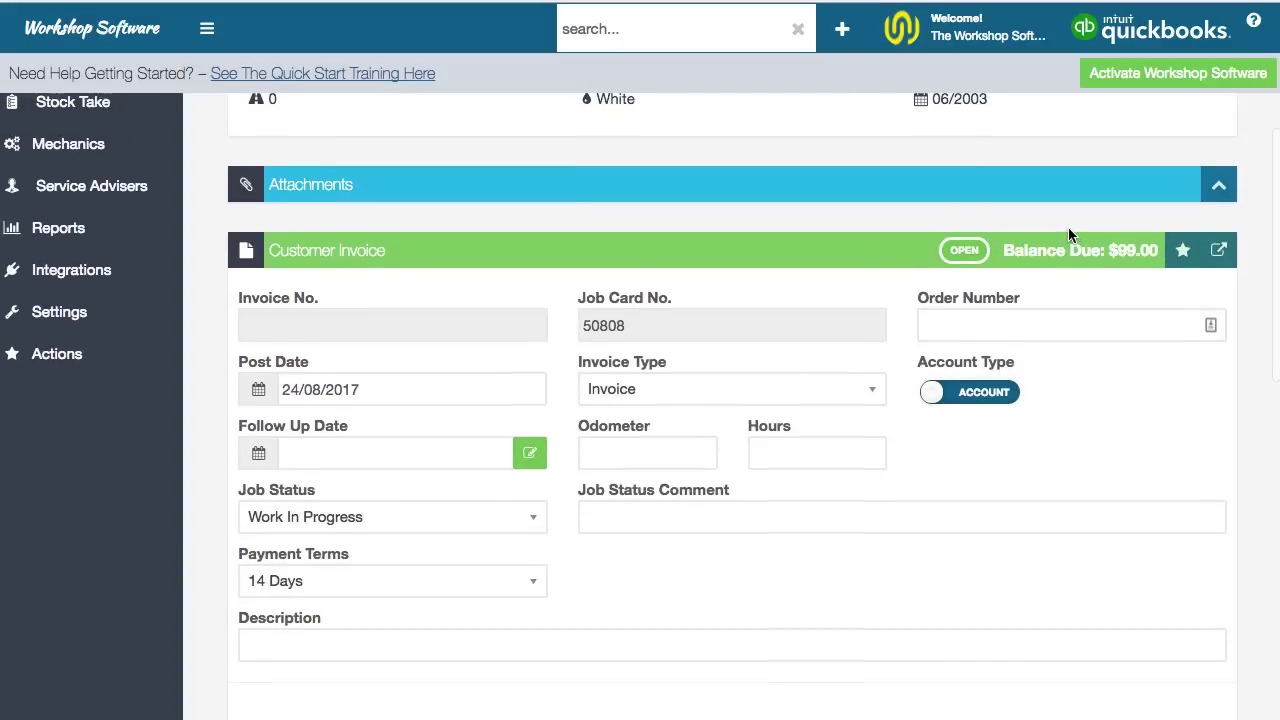
left_click(1218, 250)
left_click(1187, 354)
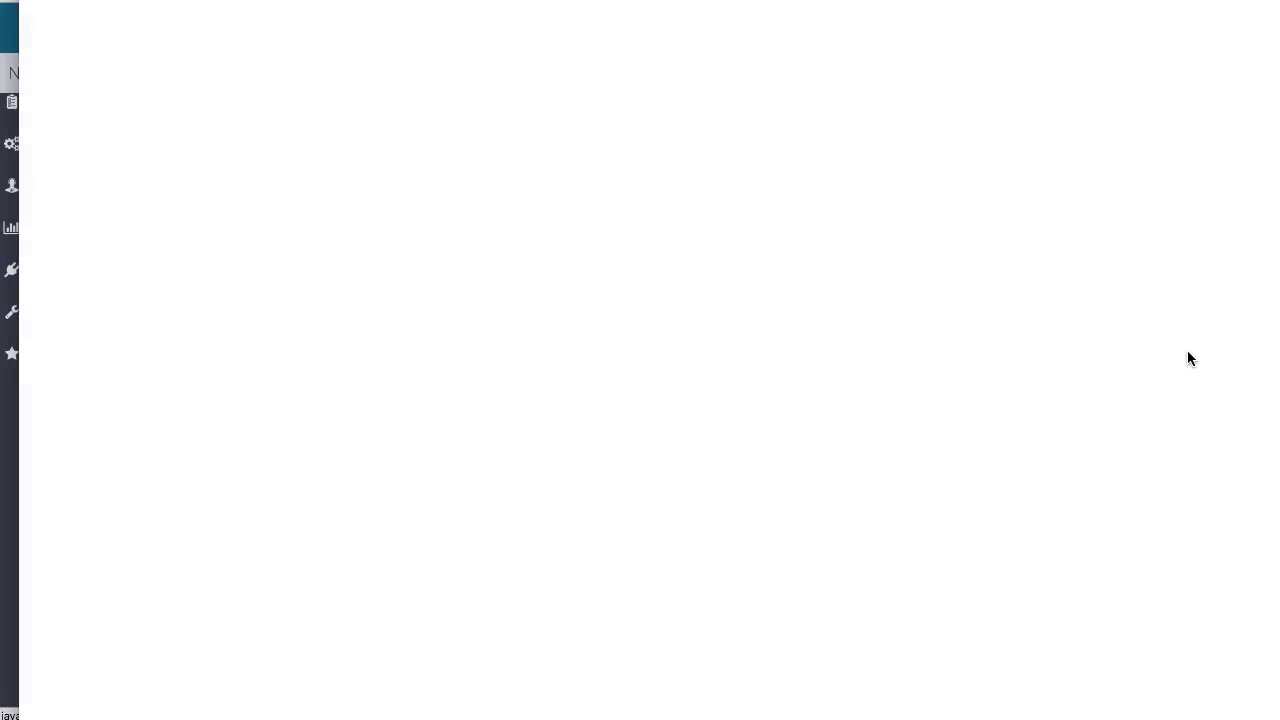
scroll(910, 433, "down", 3)
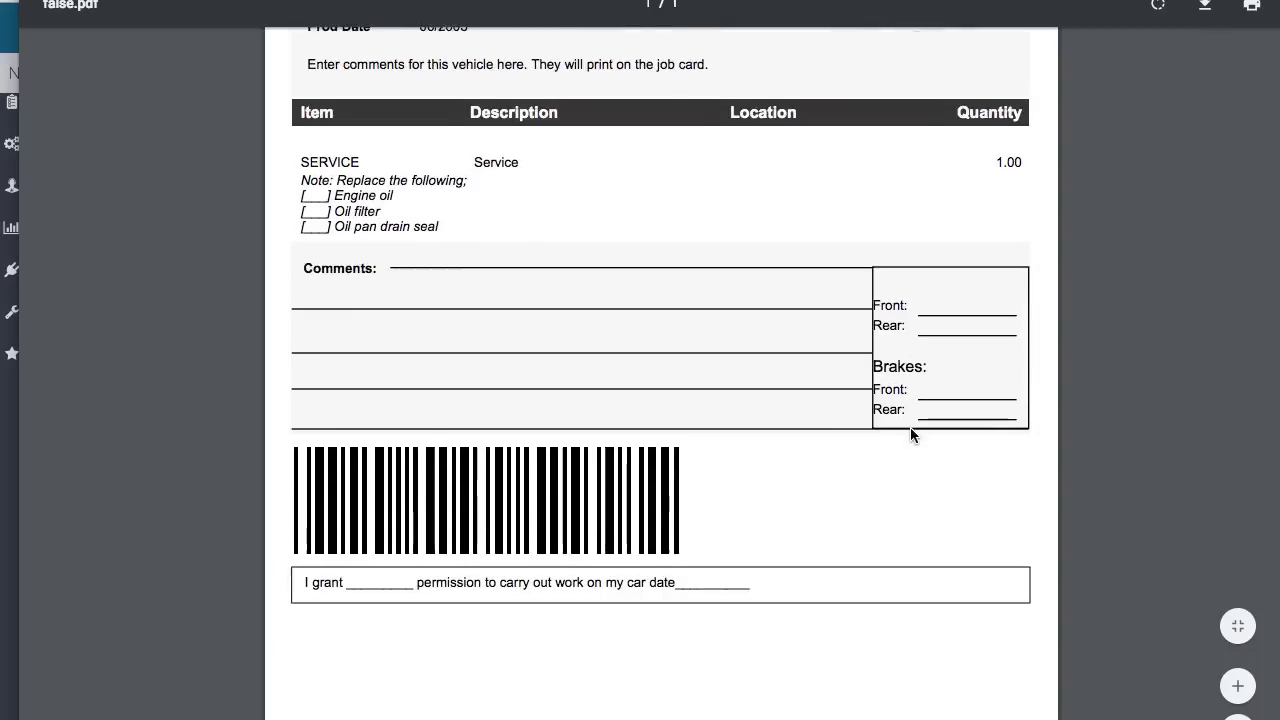
scroll(910, 433, "down", 1)
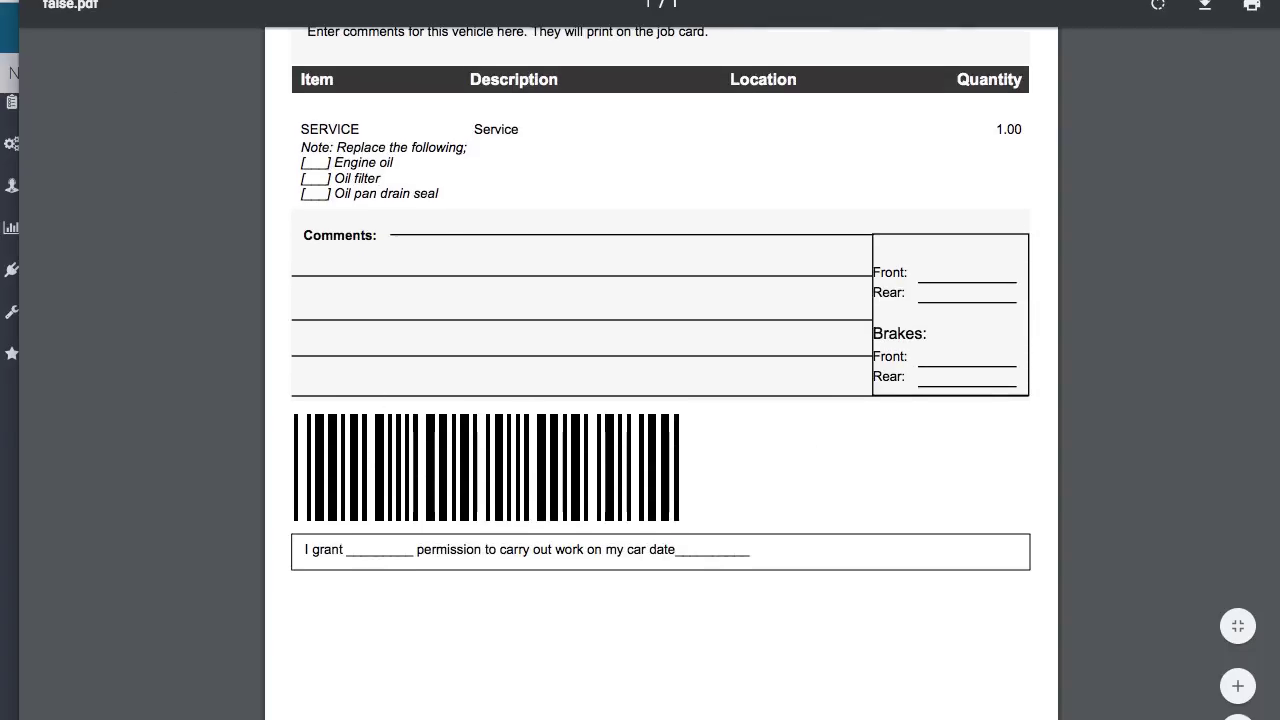
left_click(32, 1)
- Expand the job's attachments section and view the attached photos
scroll(450, 214, "down", 6)
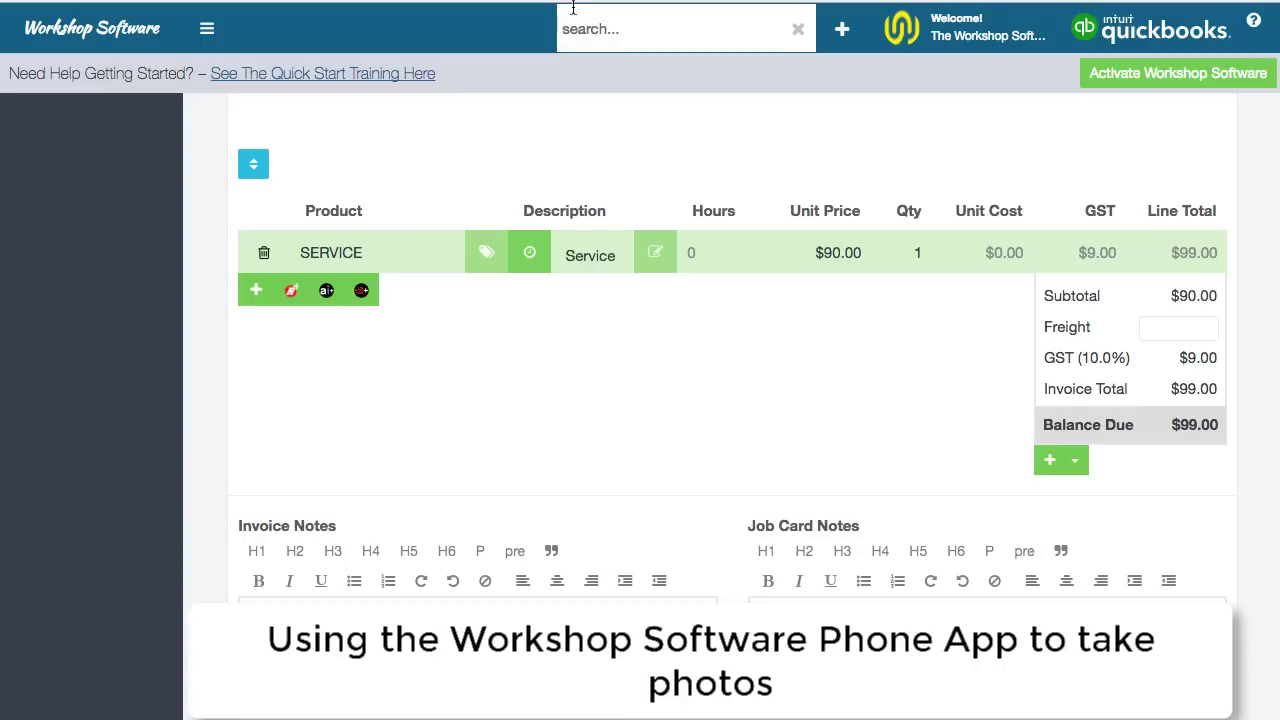
scroll(514, 303, "up", 10)
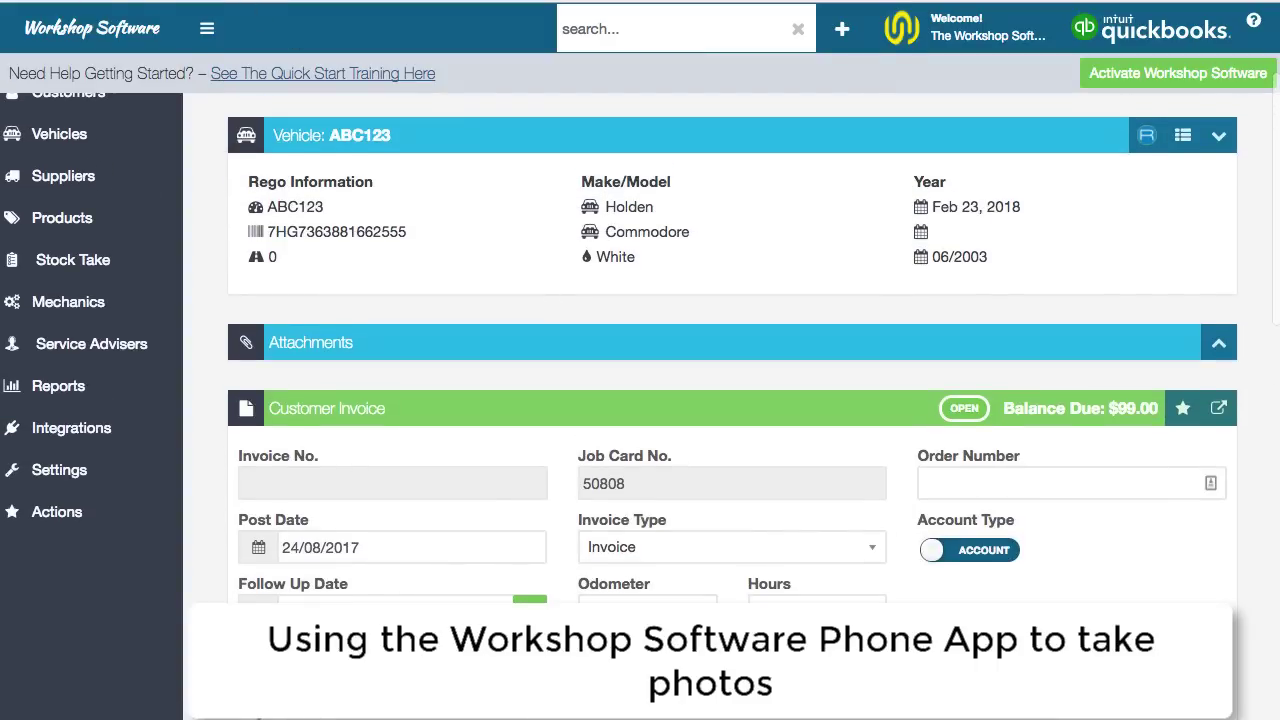
left_click(283, 137)
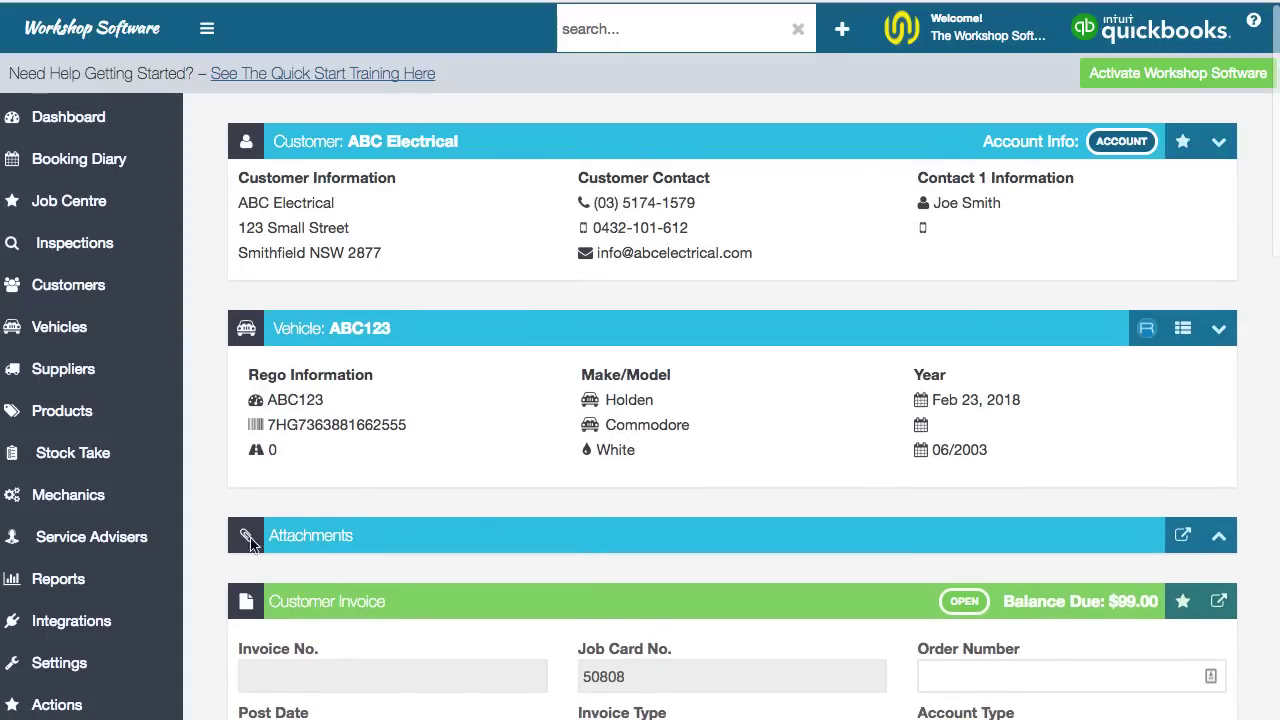
left_click(1219, 535)
scroll(1128, 500, "down", 4)
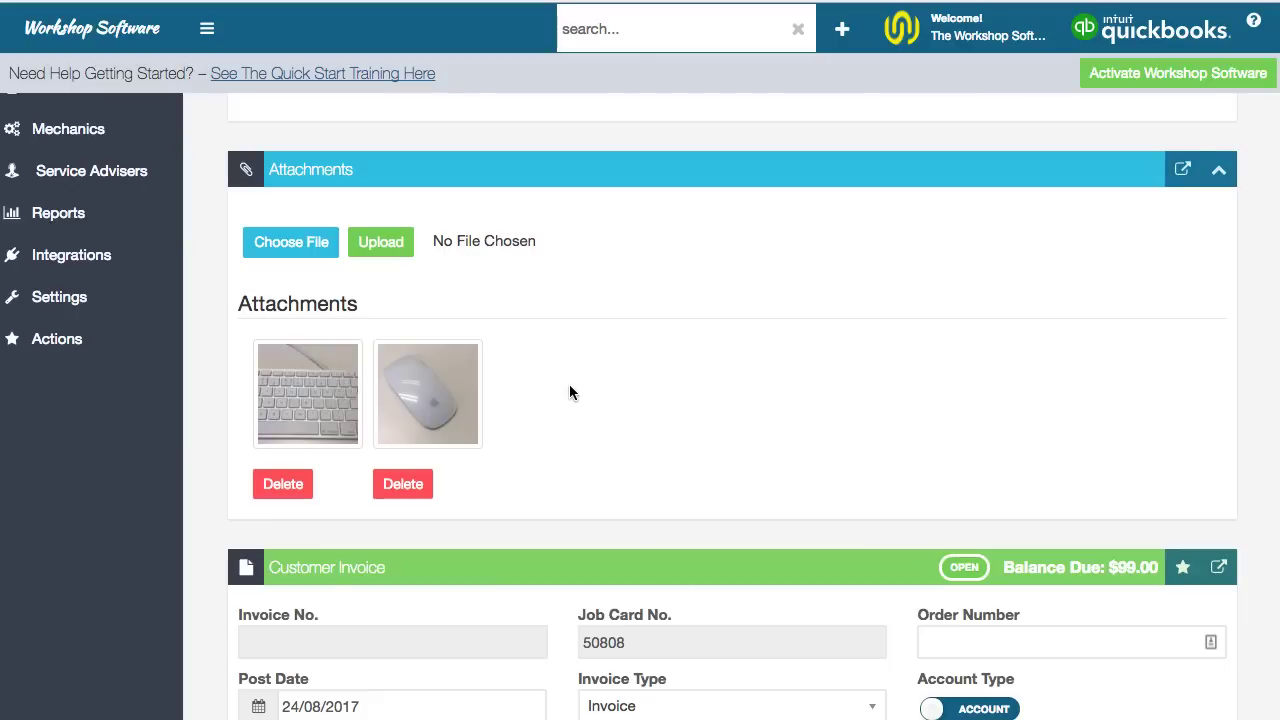
- Start an email from the job's attachments, select the keyboard photo to include, and cancel the selection
left_click(1177, 180)
left_click(1124, 238)
scroll(660, 455, "down", 3)
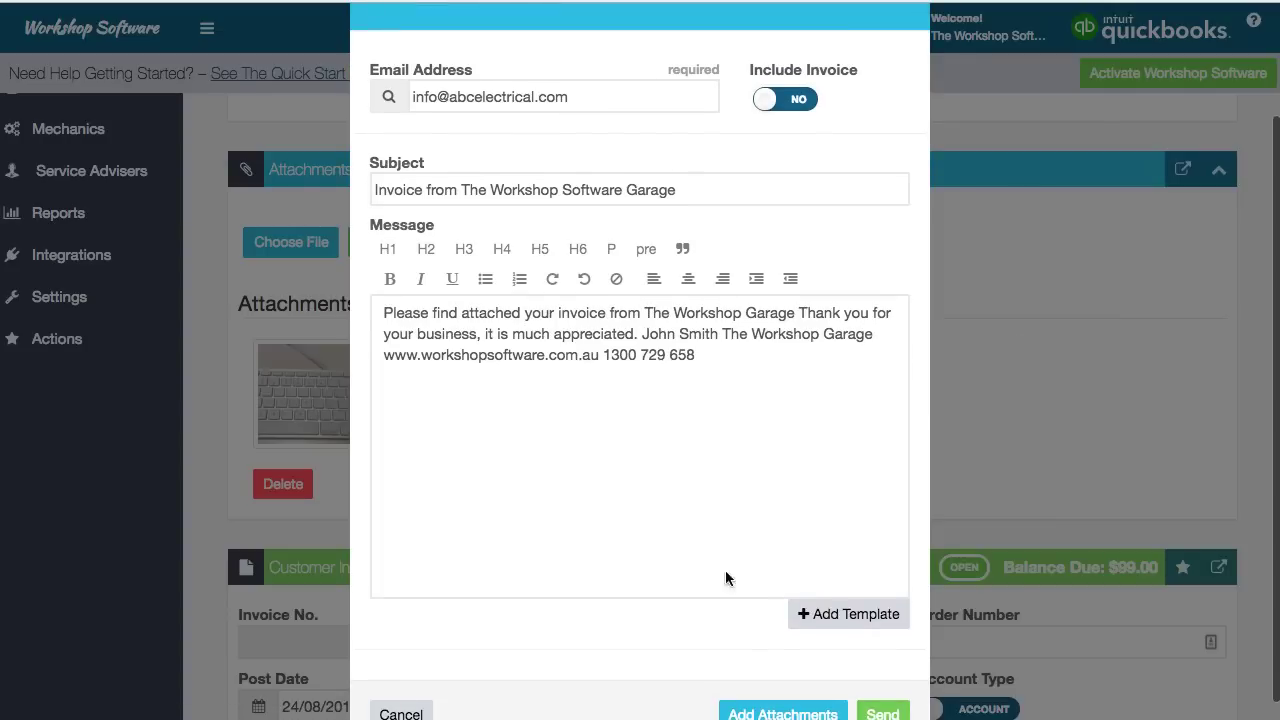
left_click(826, 694)
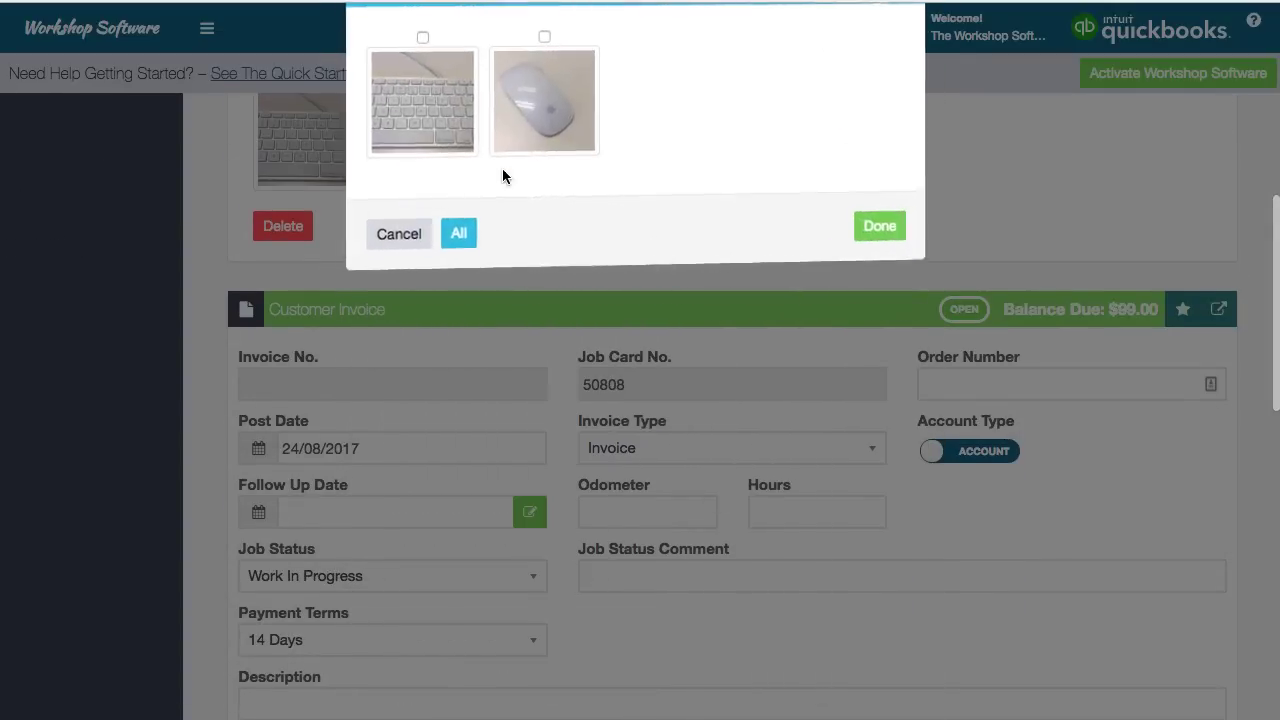
left_click(424, 37)
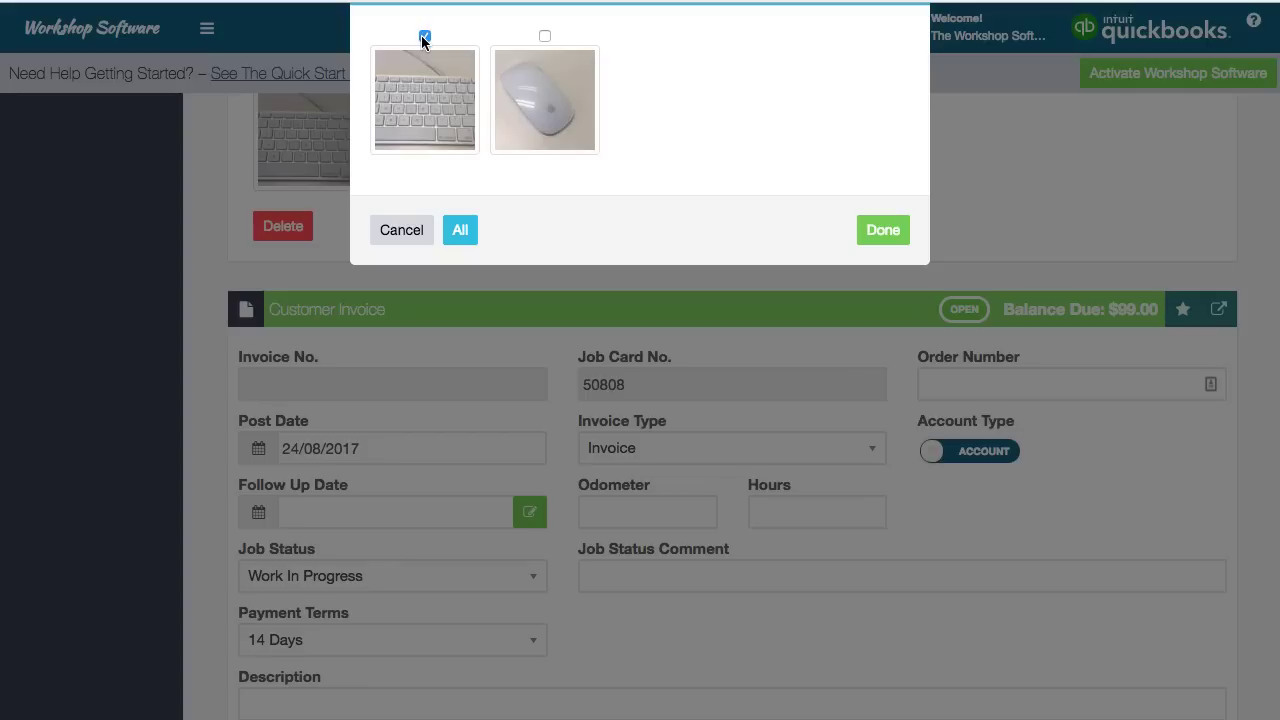
left_click(395, 232)
- Open the Reminders settings for automatic customer messages
scroll(603, 221, "up", 3)
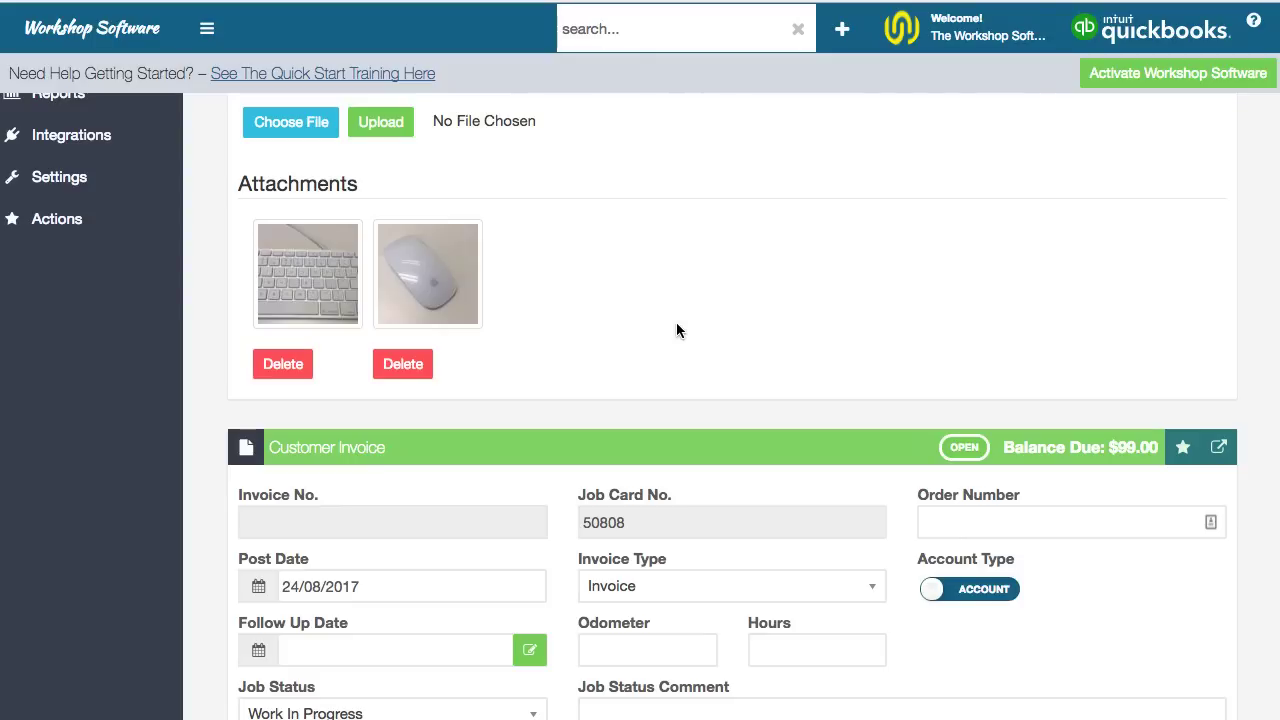
scroll(676, 324, "up", 2)
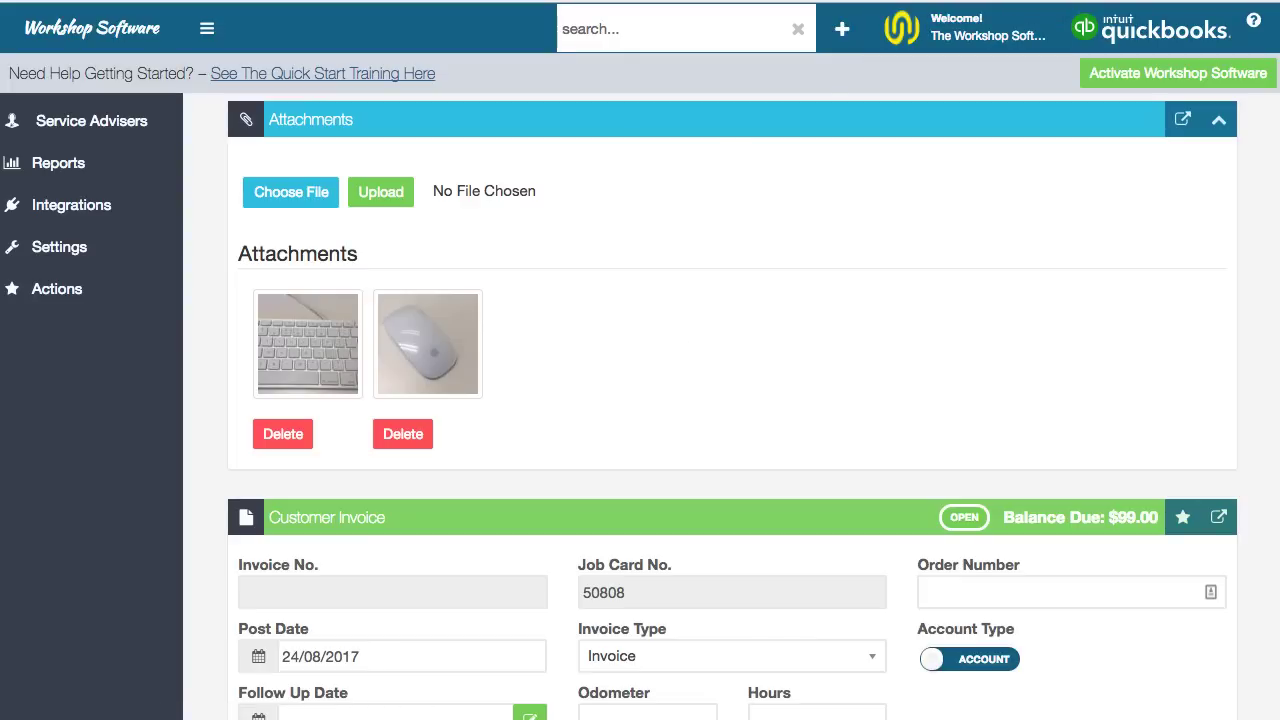
scroll(833, 252, "up", 2)
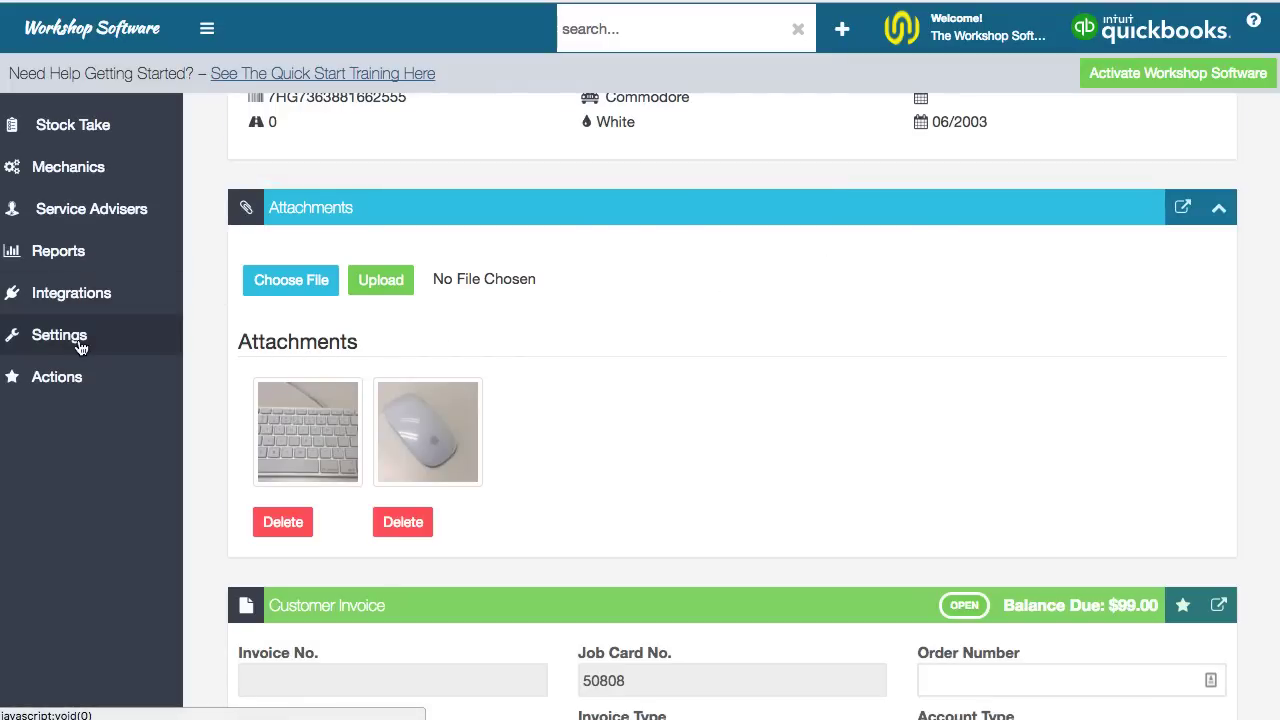
left_click(45, 335)
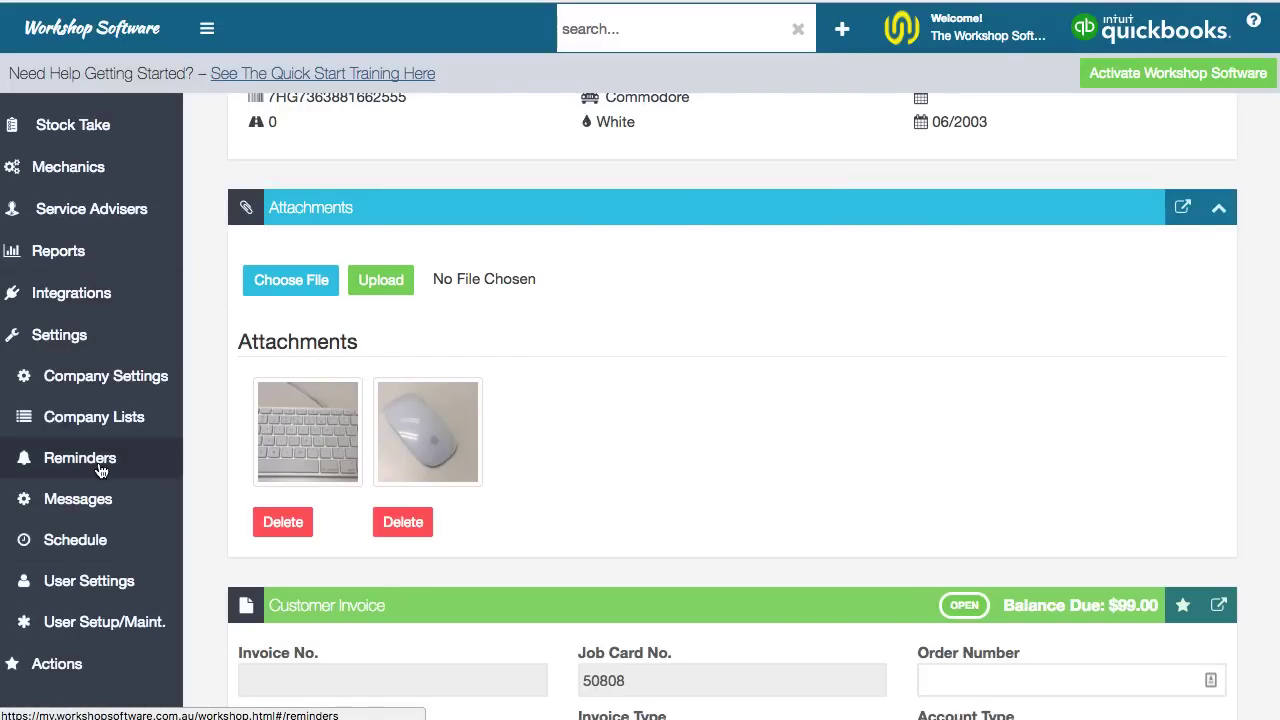
left_click(101, 470)
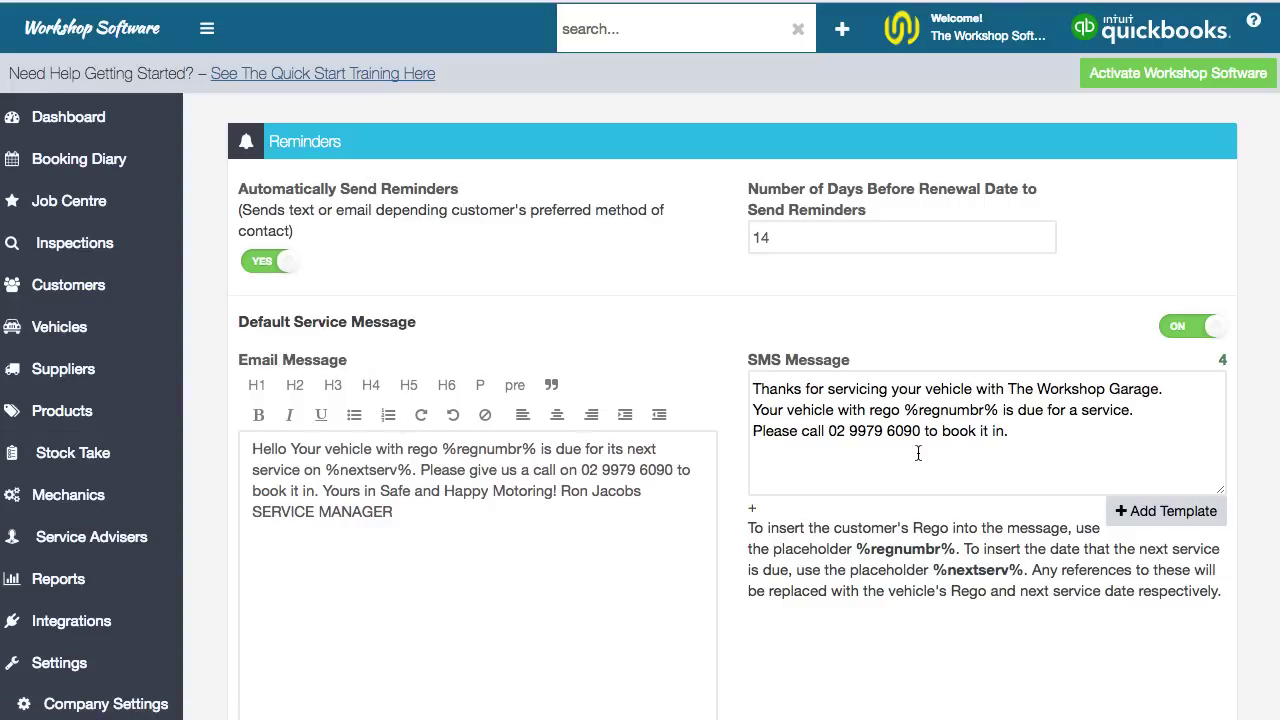
- Examine the service, registration renewal and booking reminder messages, including the days before booking to send reminders
scroll(933, 495, "down", 5)
scroll(933, 495, "down", 9)
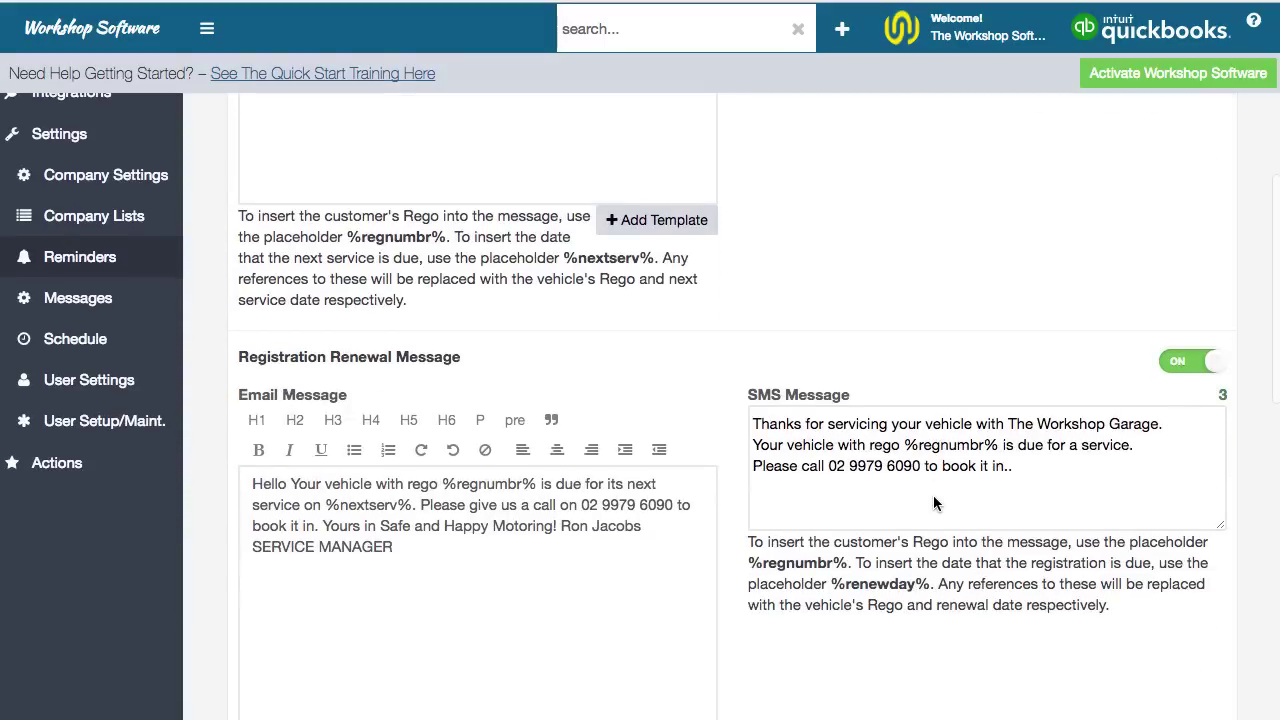
scroll(933, 500, "down", 7)
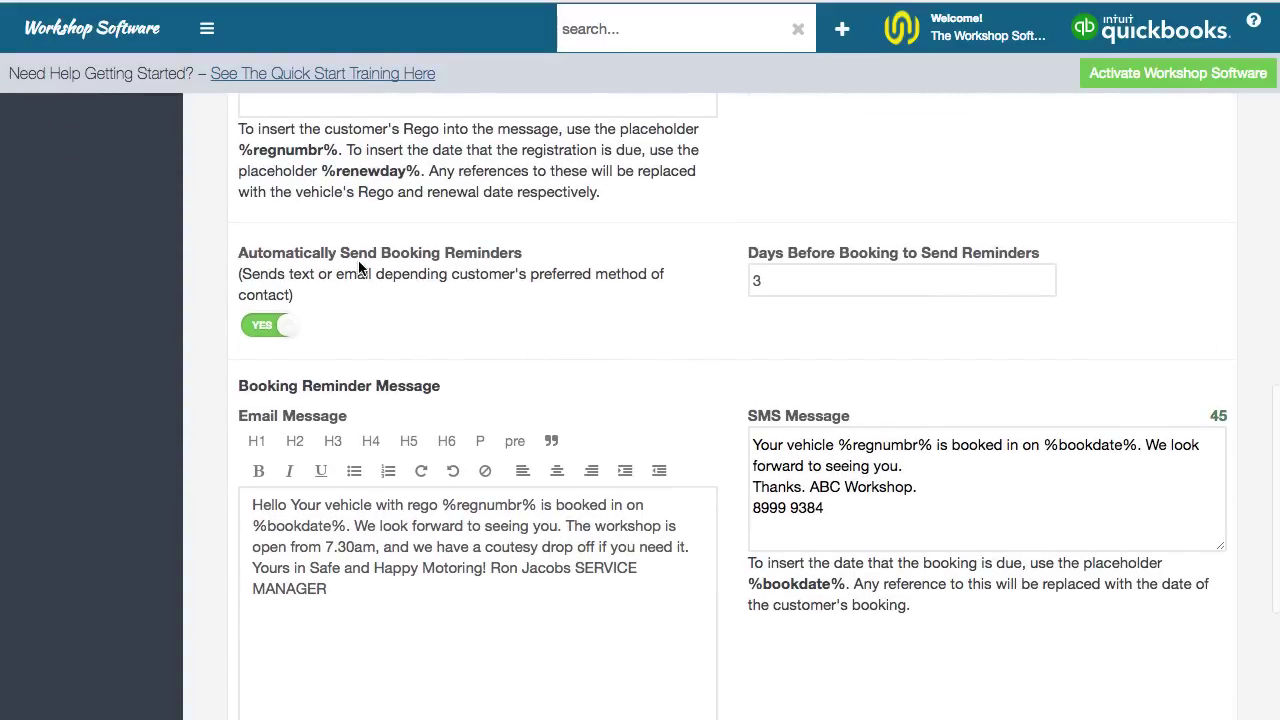
scroll(480, 285, "down", 5)
scroll(503, 274, "up", 2)
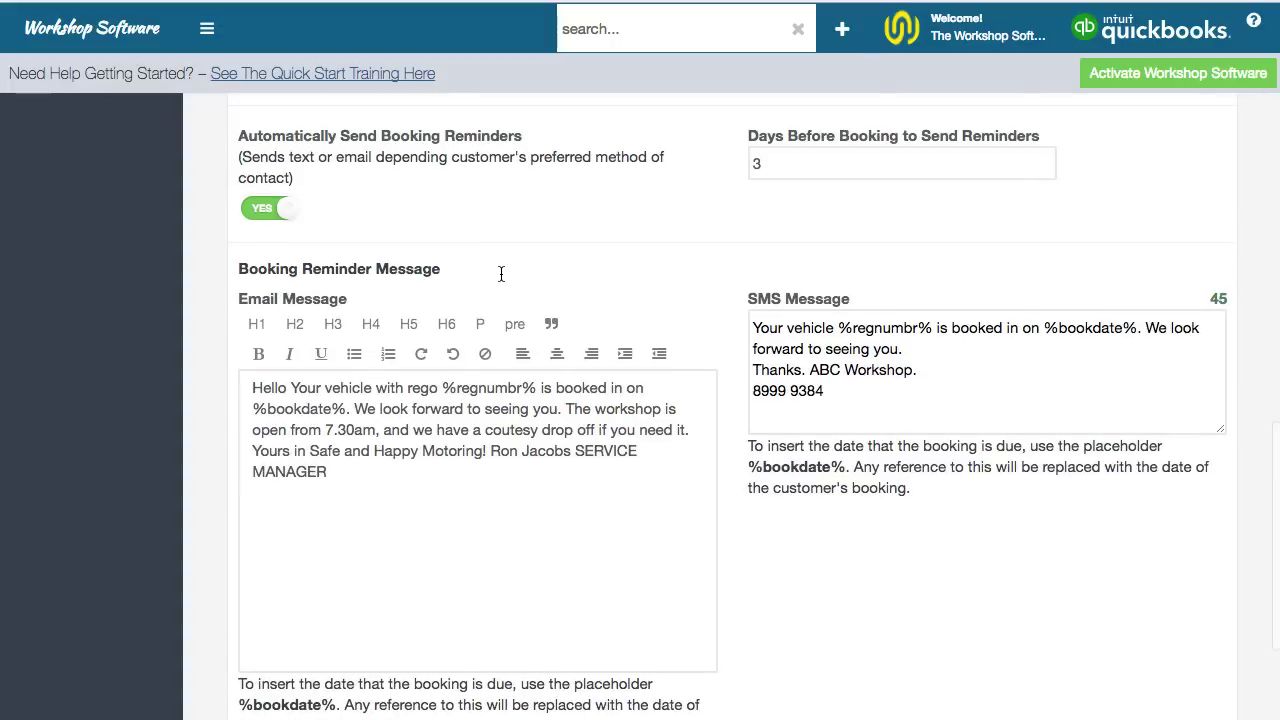
double_click(763, 163)
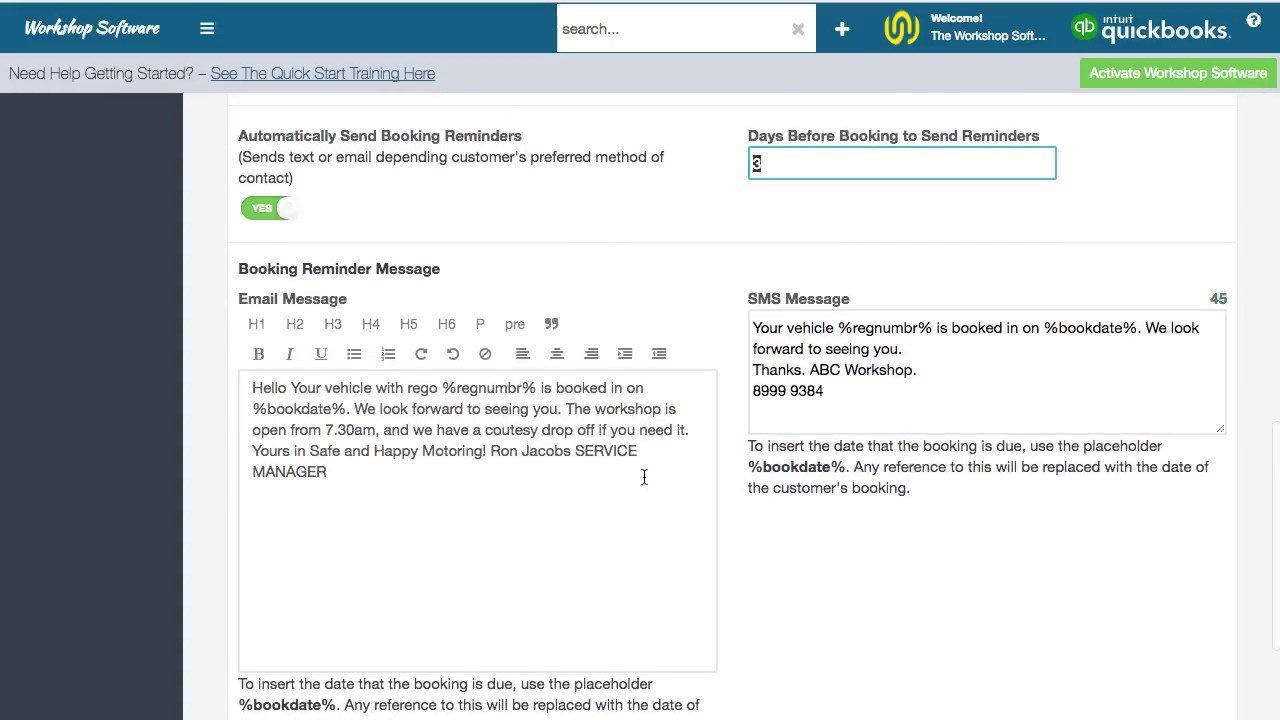
scroll(676, 455, "down", 1)
scroll(865, 601, "down", 4)
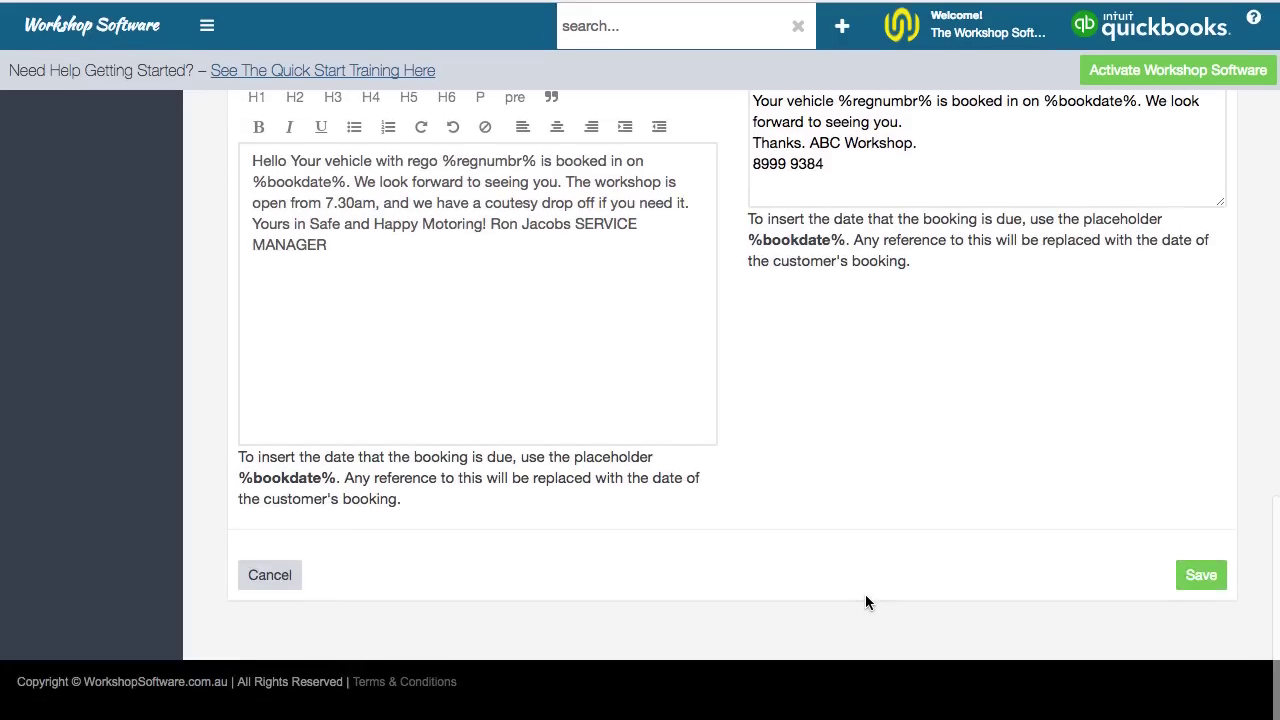
- Look through the available integrations, including MailChimp, MYOB, QuickBooks, Repco, Sage One and Xero
scroll(865, 601, "up", 9)
scroll(866, 600, "up", 5)
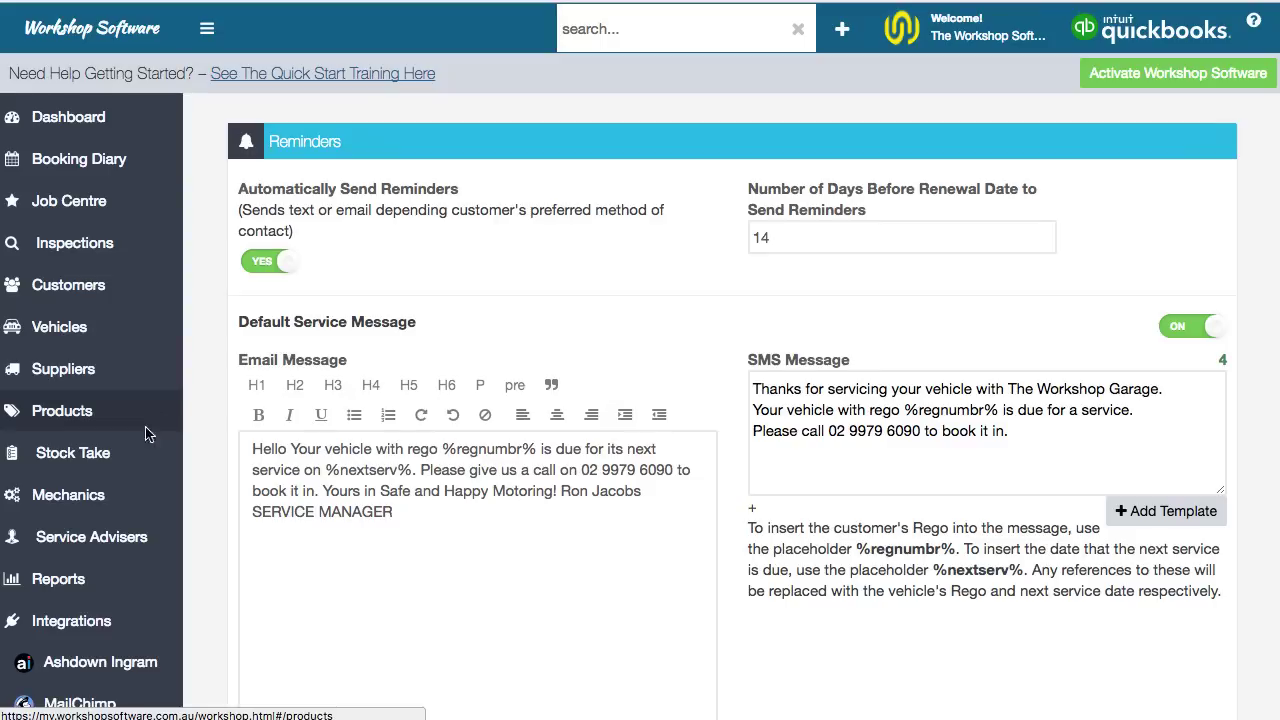
scroll(90, 436, "down", 5)
scroll(90, 432, "down", 1)
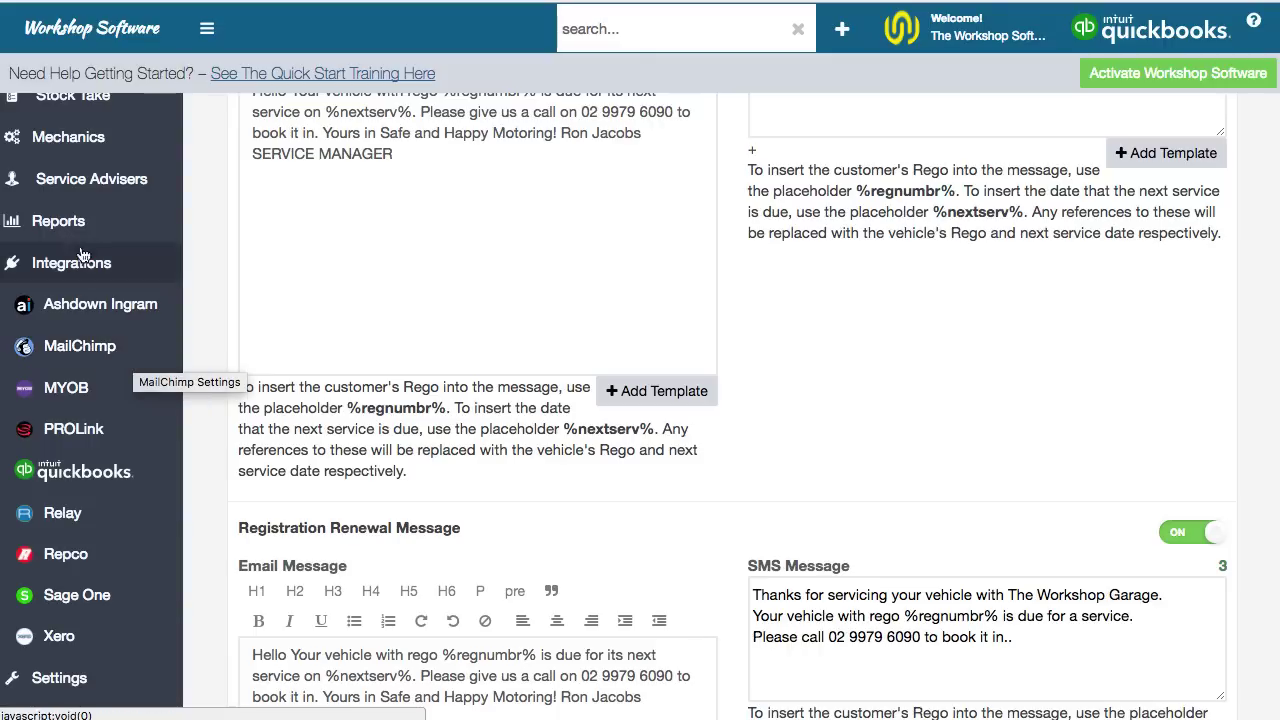
- Open Business Reports, expand the Workshop Reports group and look through its available reports
left_click(62, 580)
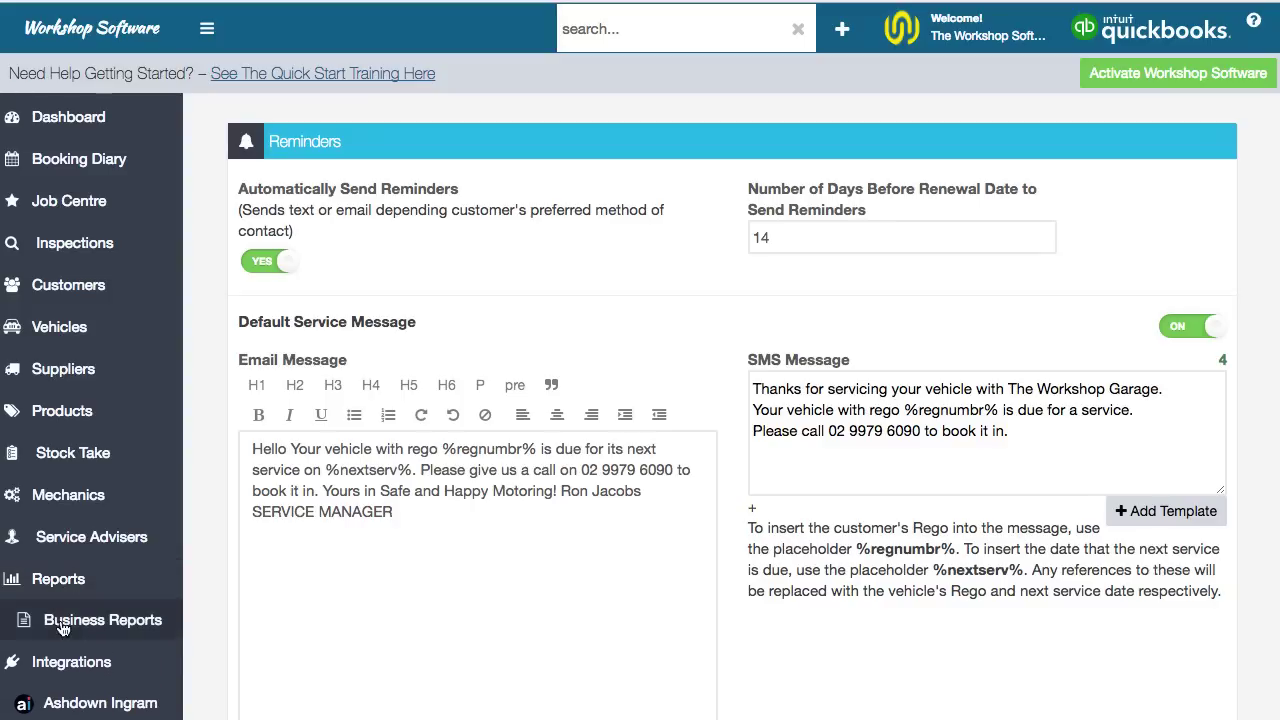
left_click(62, 627)
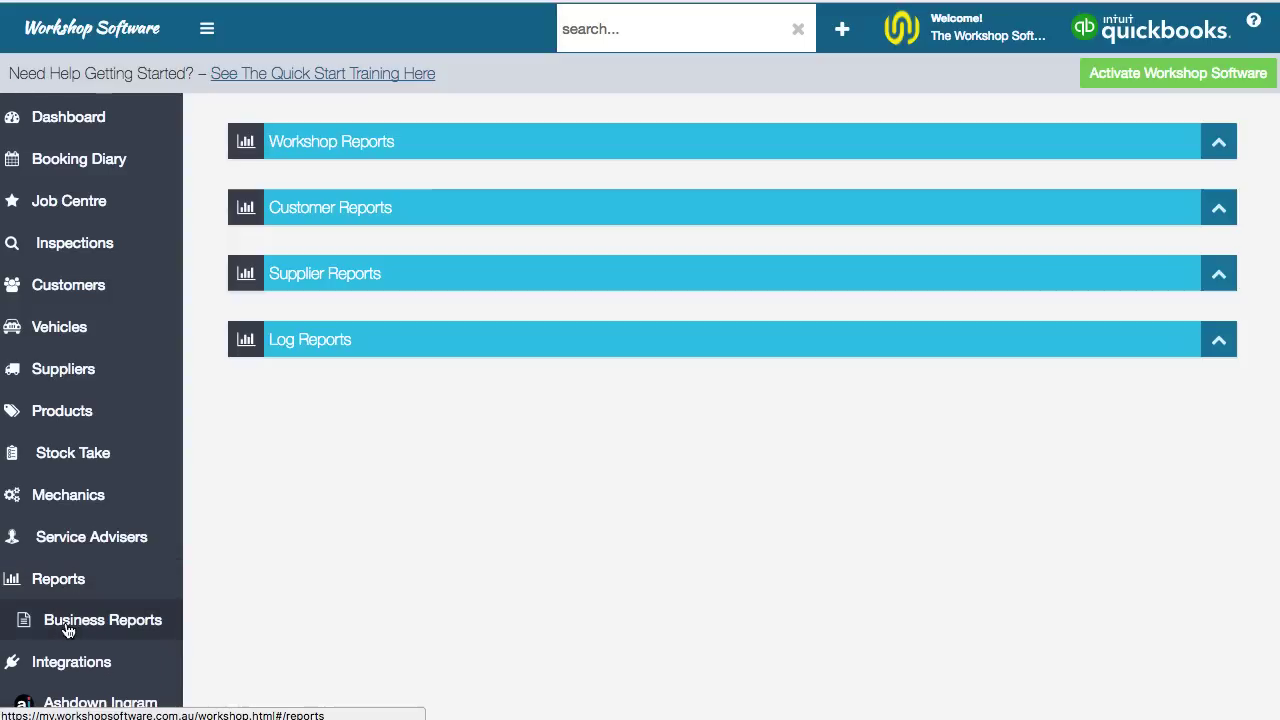
left_click(1214, 146)
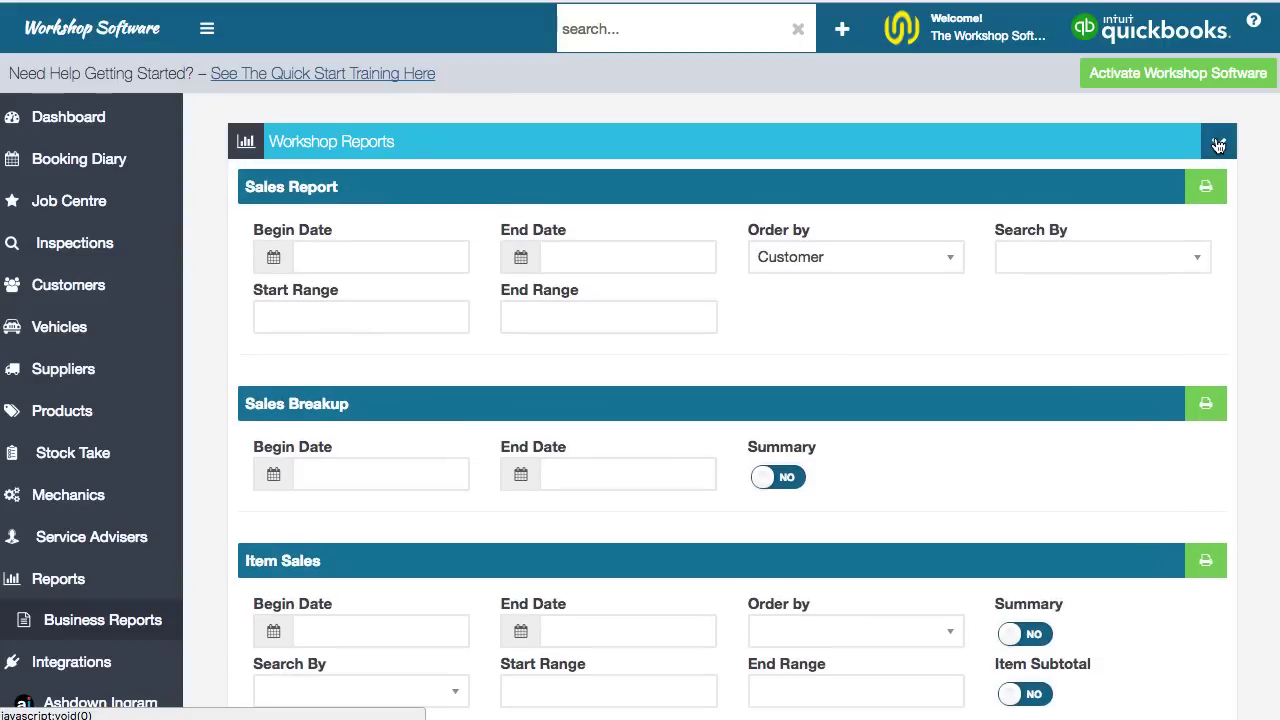
scroll(753, 218, "down", 10)
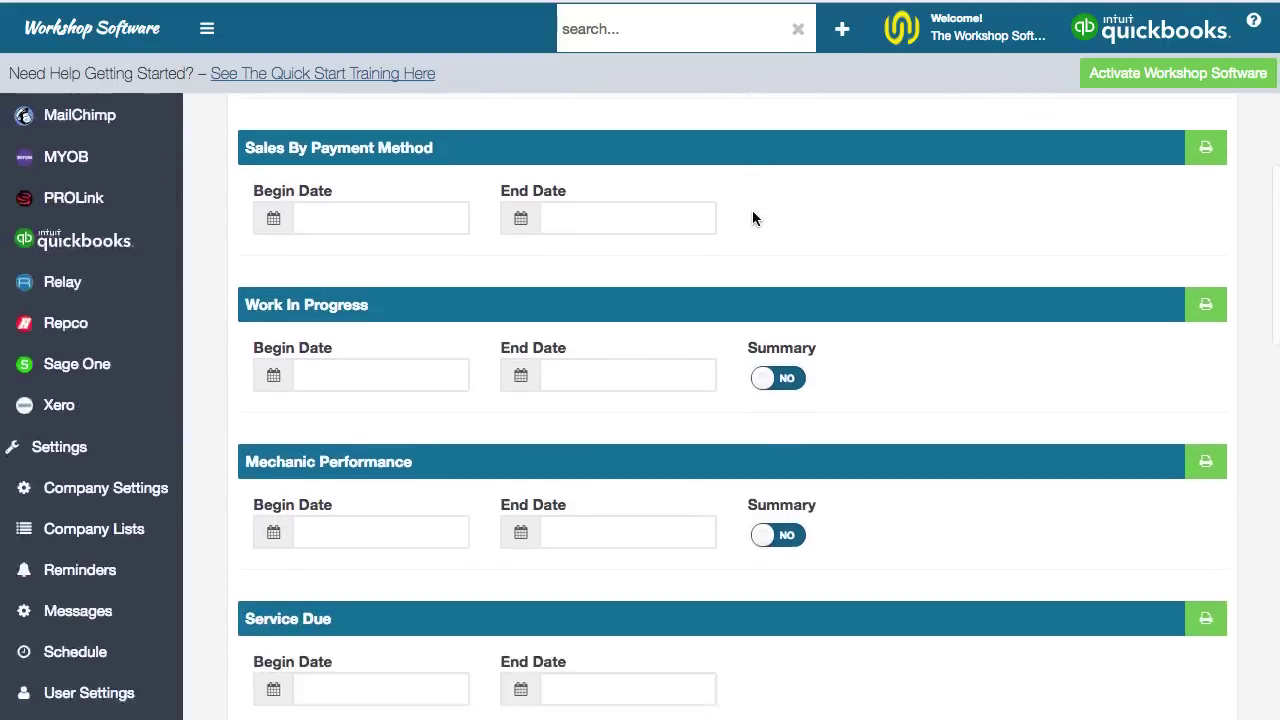
scroll(753, 218, "down", 5)
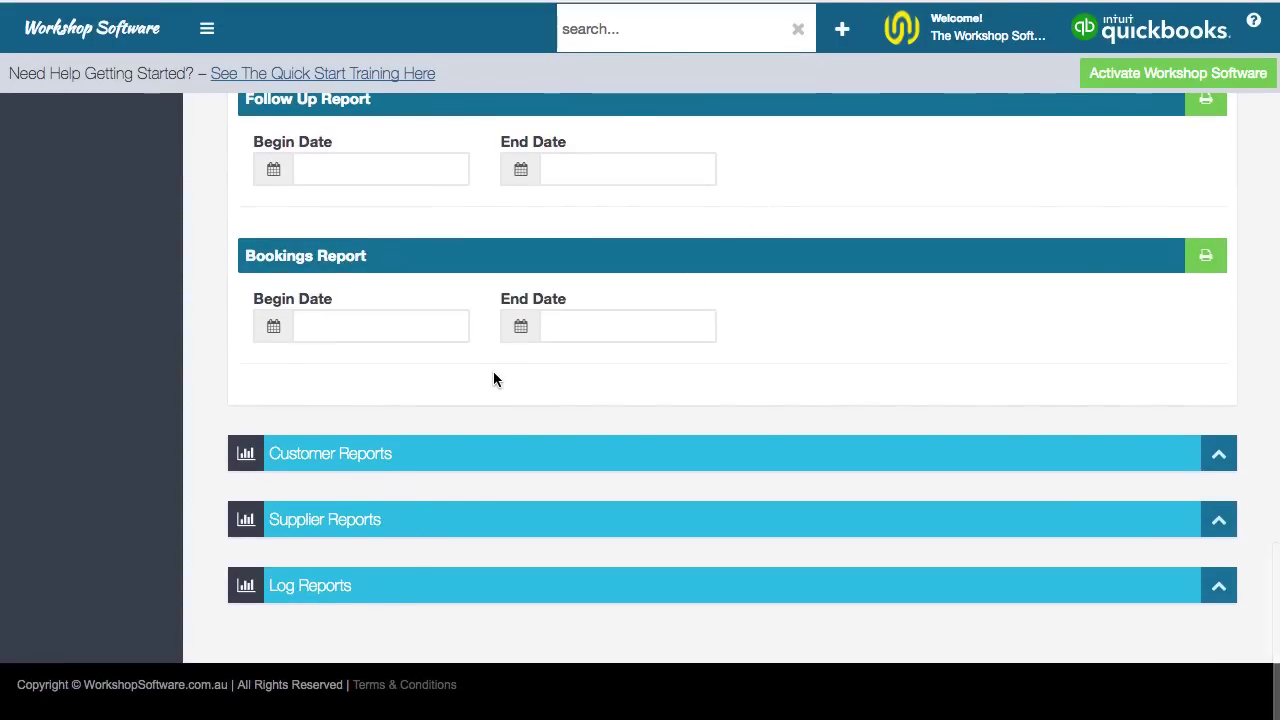
scroll(493, 379, "up", 12)
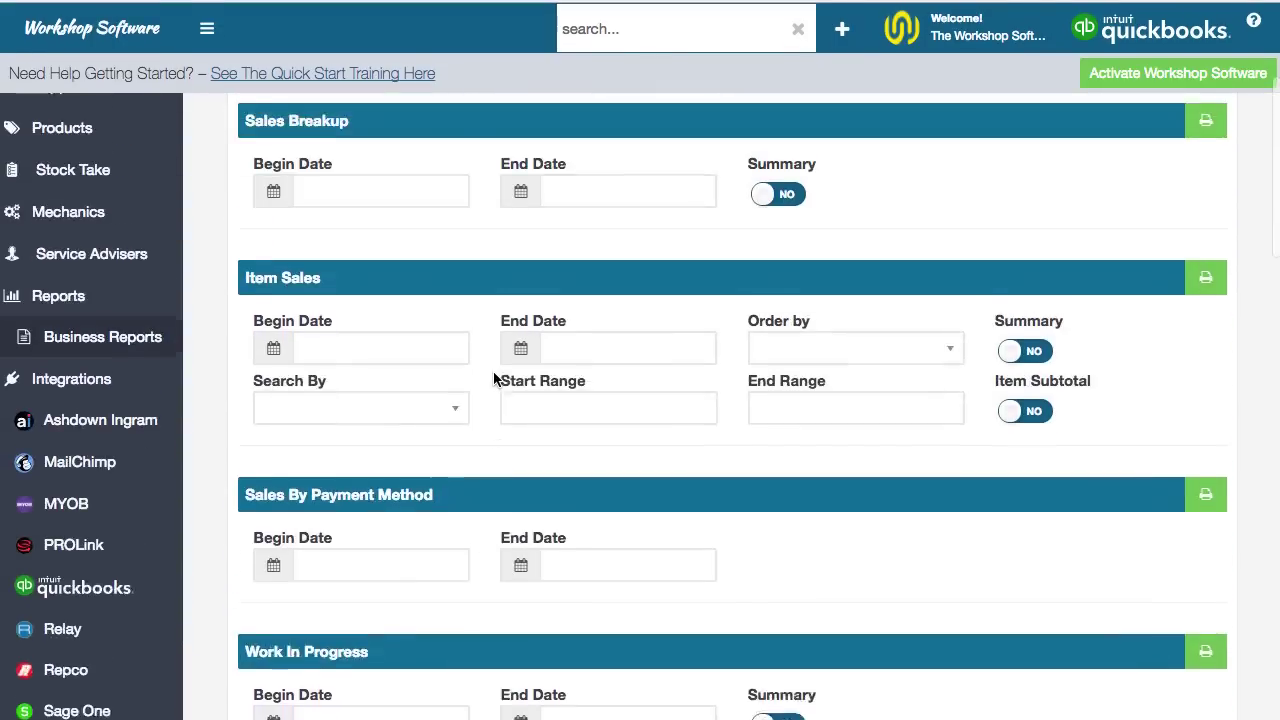
scroll(493, 379, "up", 2)
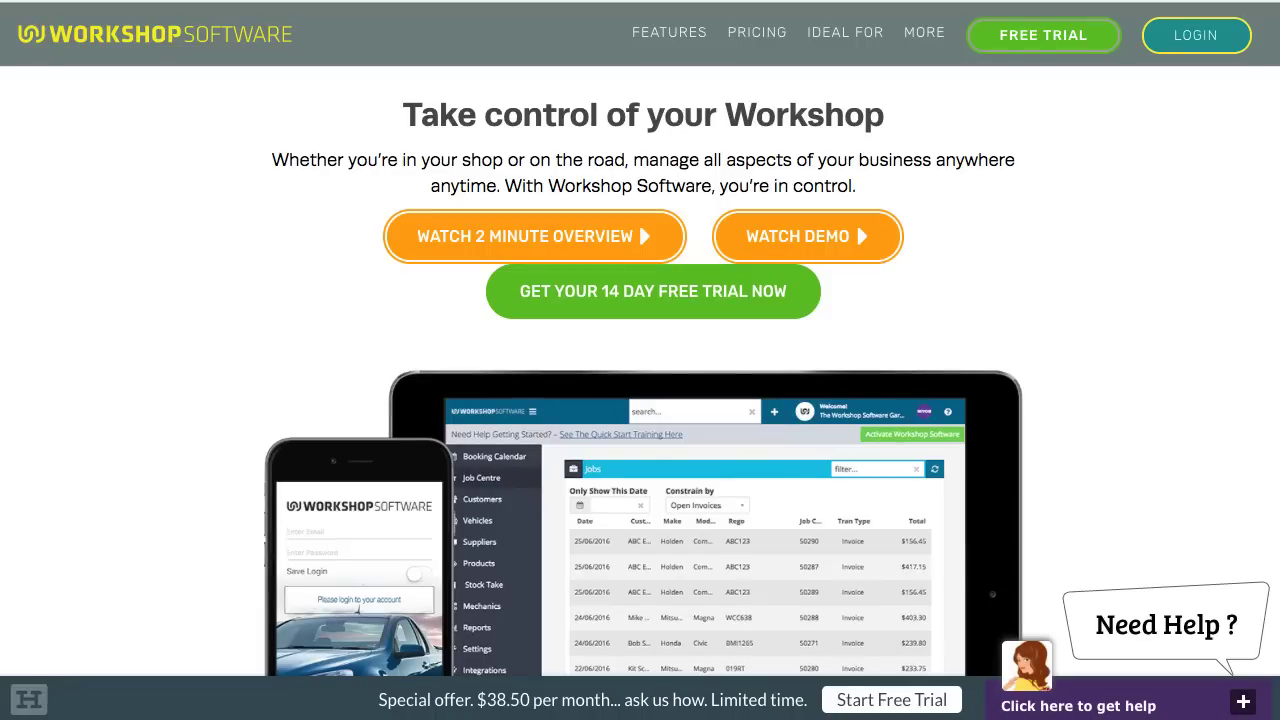
- On the Workshop Software website, open the 14 day free trial sign-up form and review its fields
left_click(1034, 49)
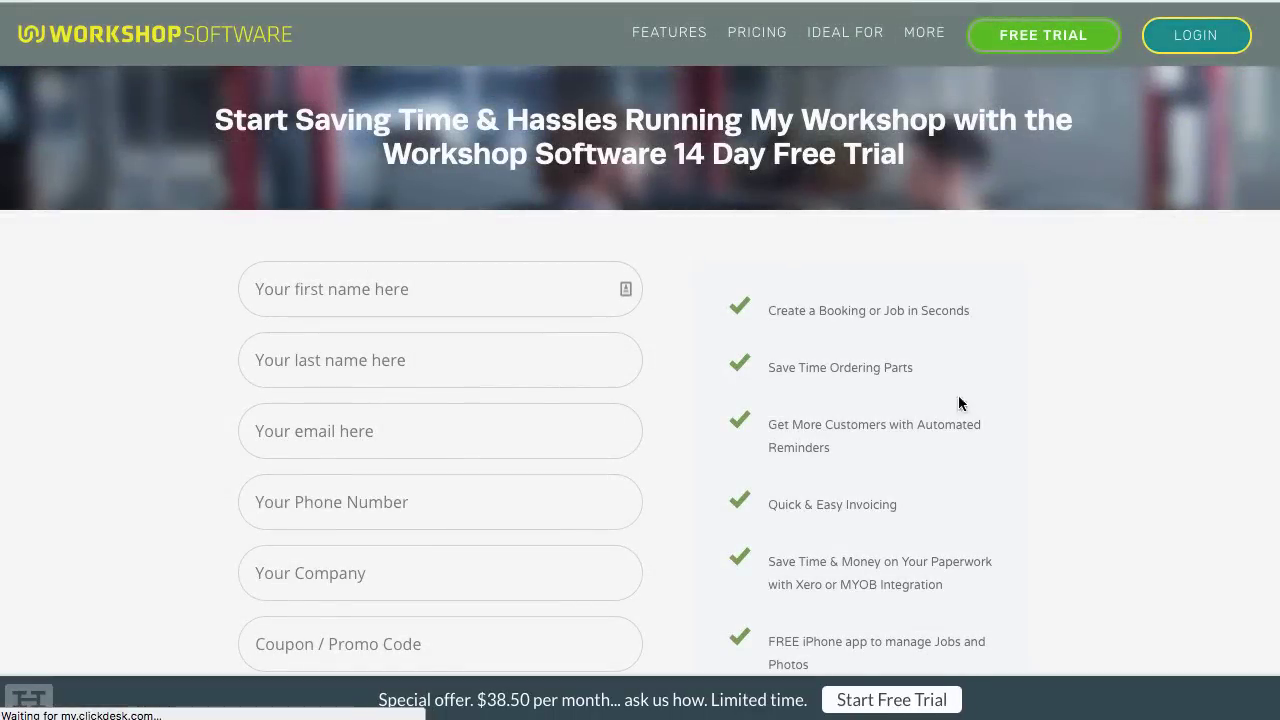
scroll(924, 425, "down", 3)
scroll(924, 425, "up", 1)
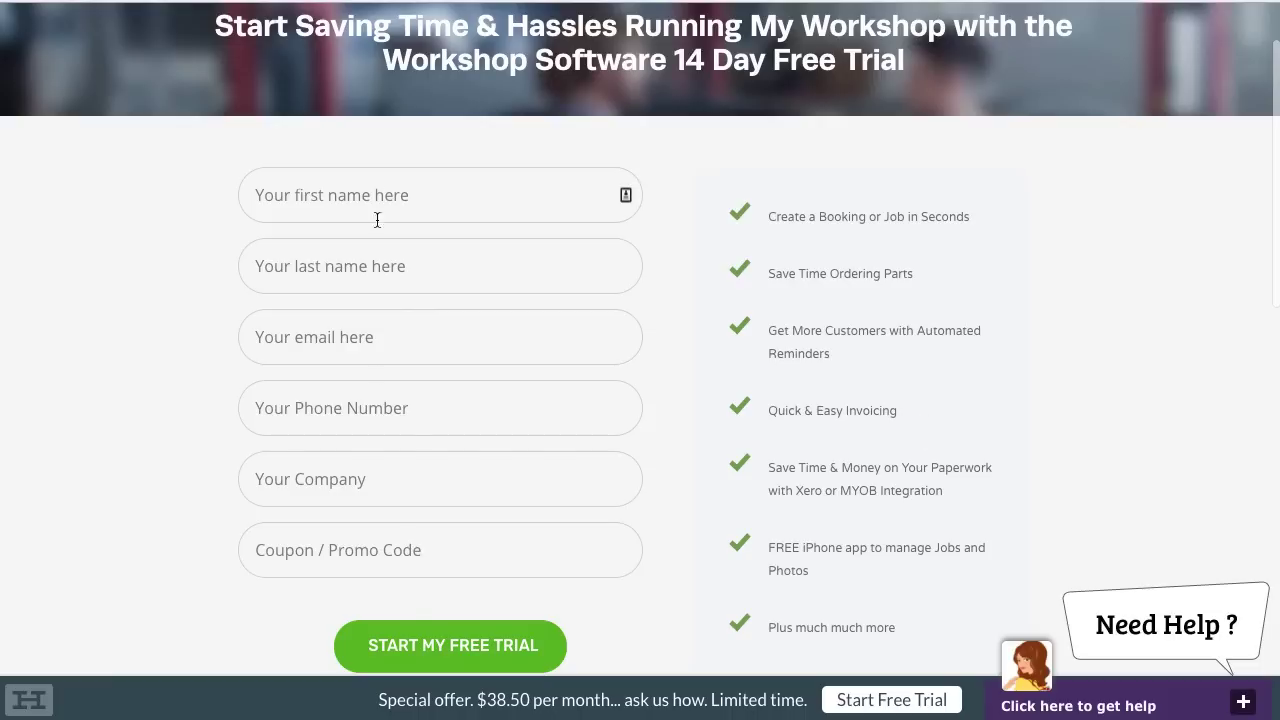